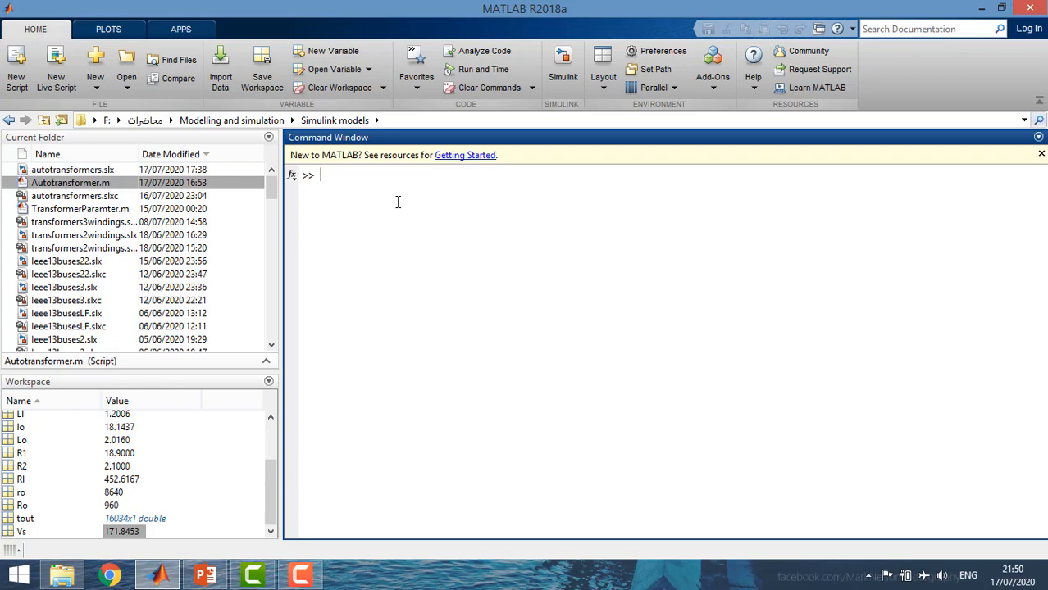
Start Simulink and create a new blank model
click(564, 70)
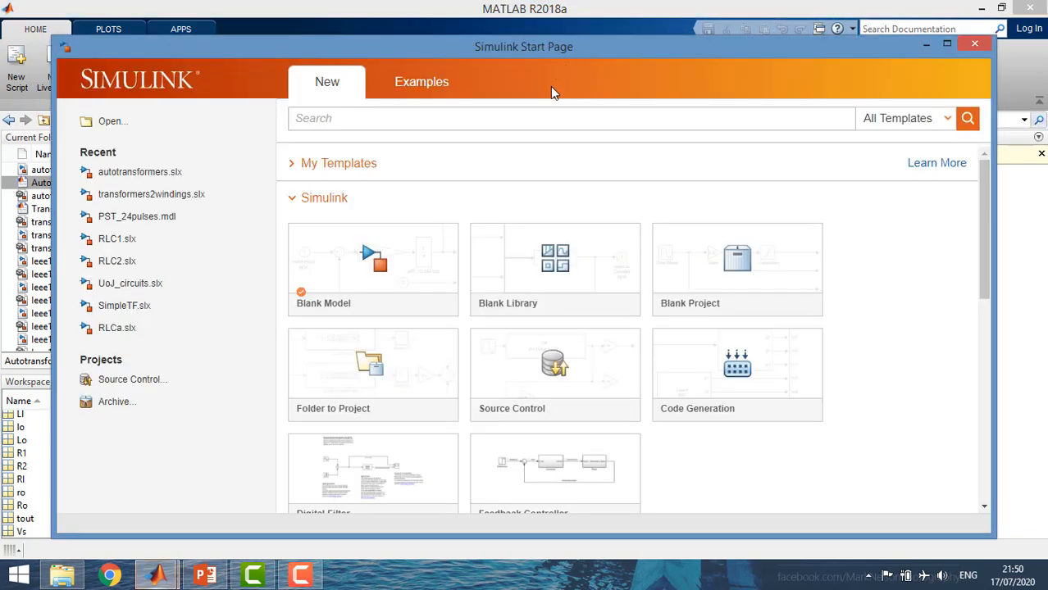
drag(492, 39, 494, 88)
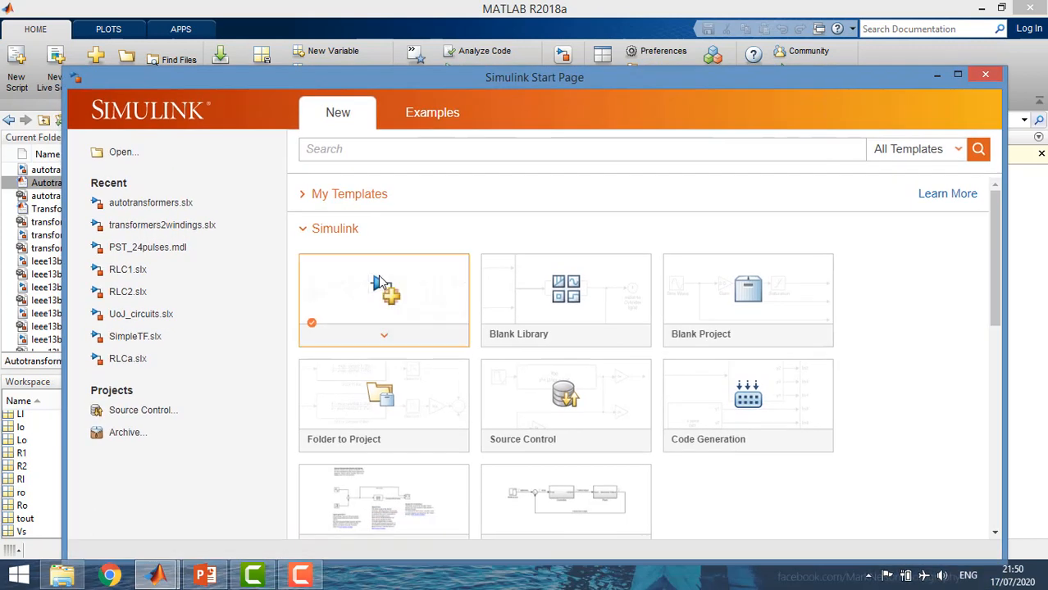
click(380, 282)
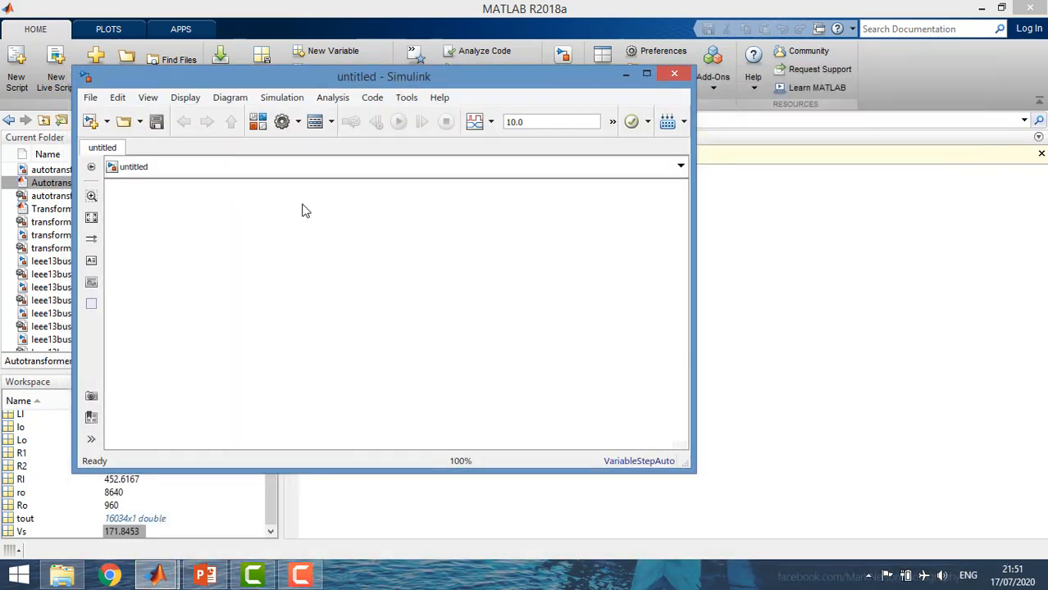
Add a Transfer Fcn block from the Continuous block library to the empty model
click(258, 121)
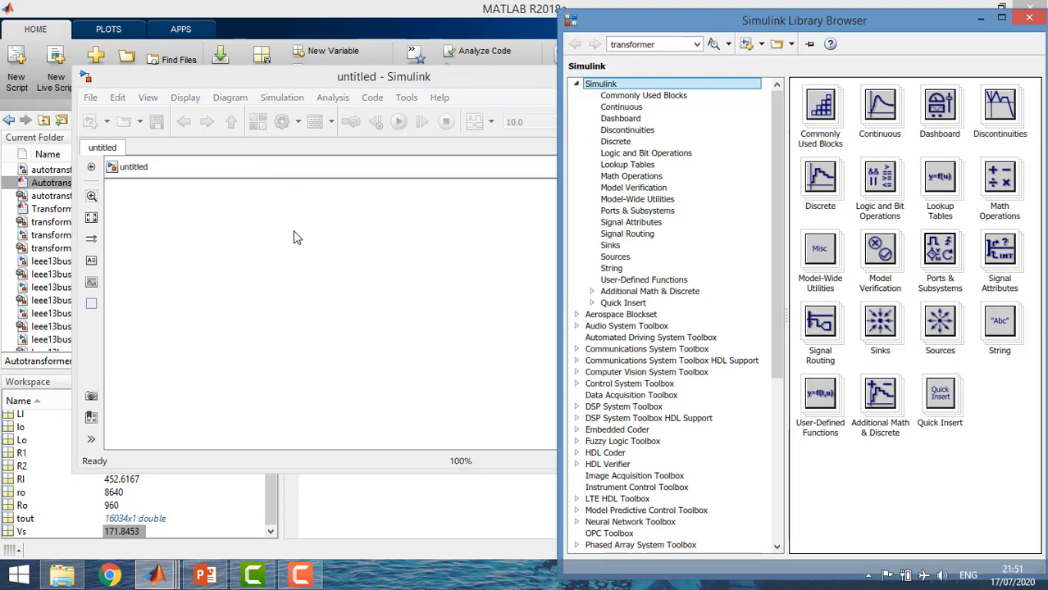
click(616, 112)
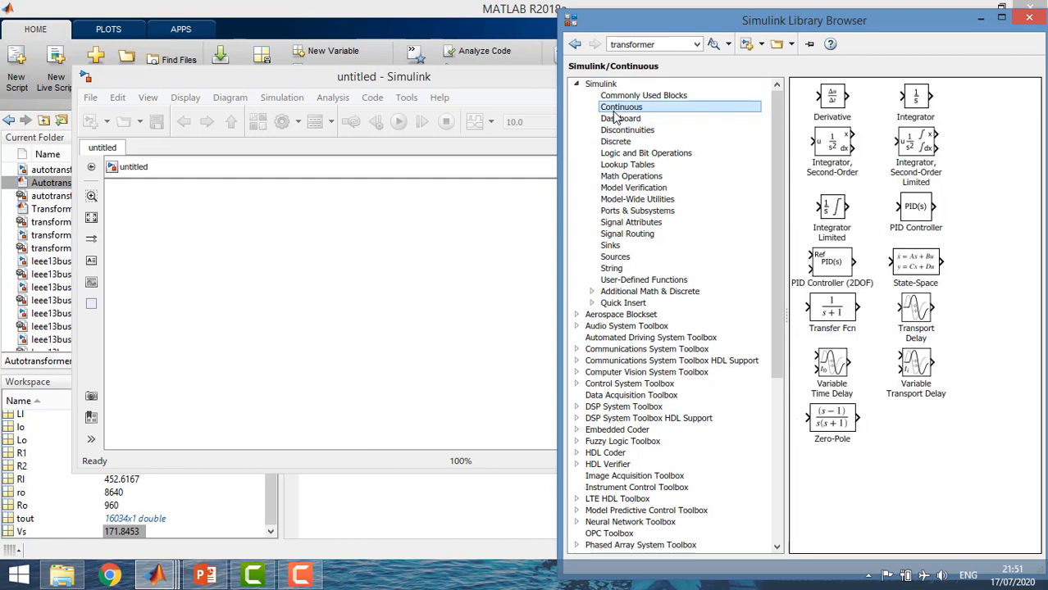
click(865, 324)
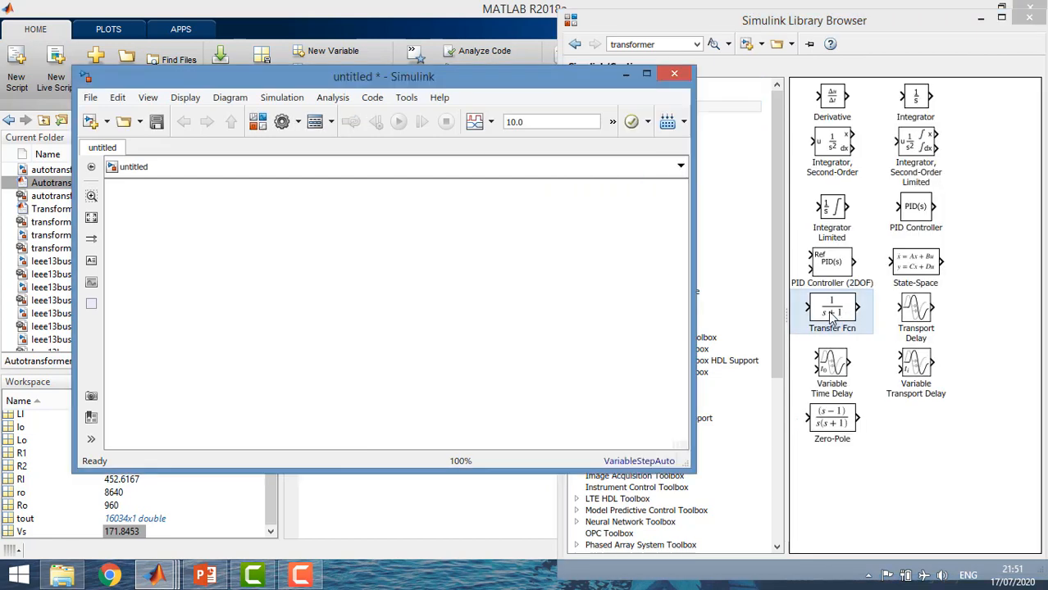
drag(832, 318, 343, 230)
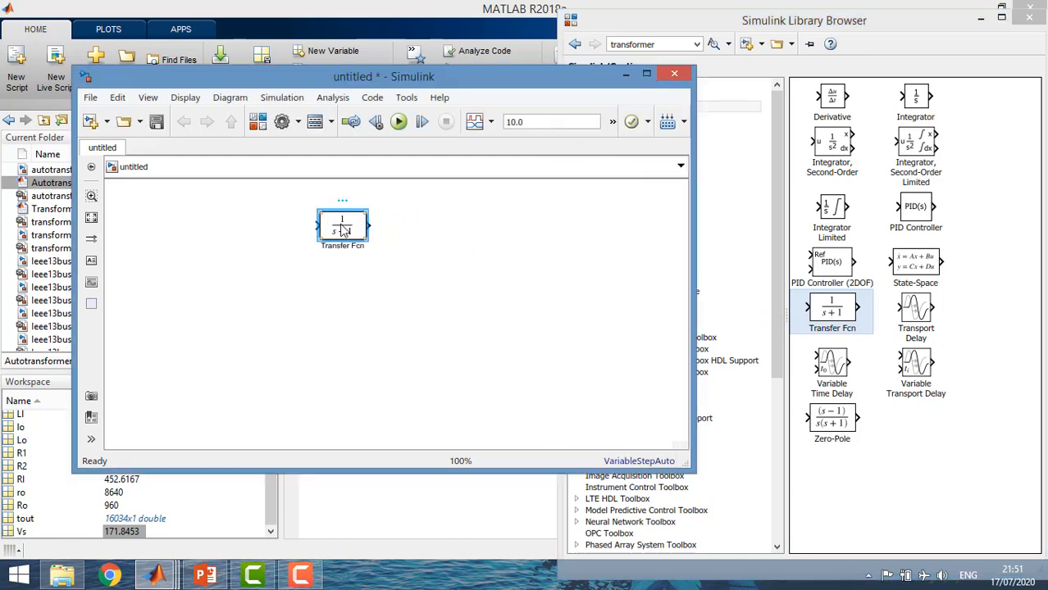
Duplicate the Transfer Fcn block to get three in total, discard the surplus copy and space the overlapping ones apart
key(ctrl+c)
click(463, 249)
key(ctrl+v)
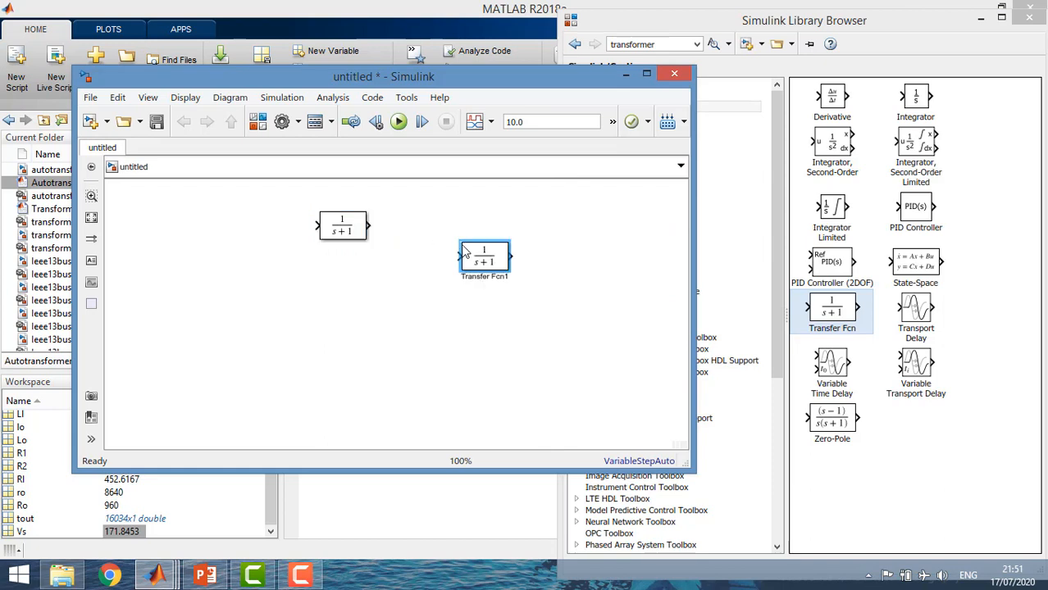
key(ctrl+v)
click(351, 370)
key(ctrl+v)
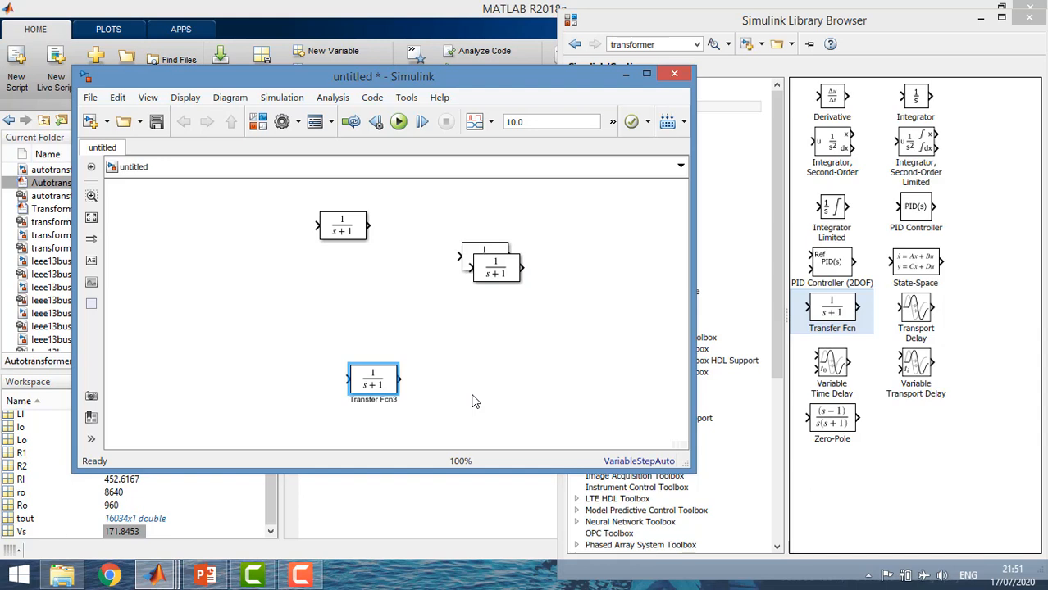
key(Delete)
click(494, 276)
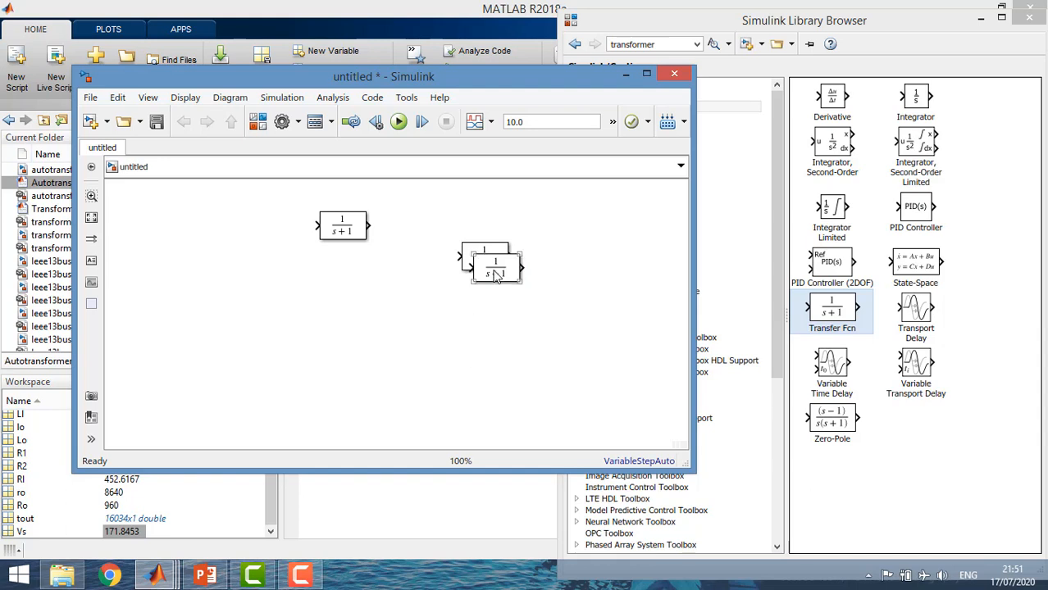
drag(495, 276, 476, 330)
click(367, 300)
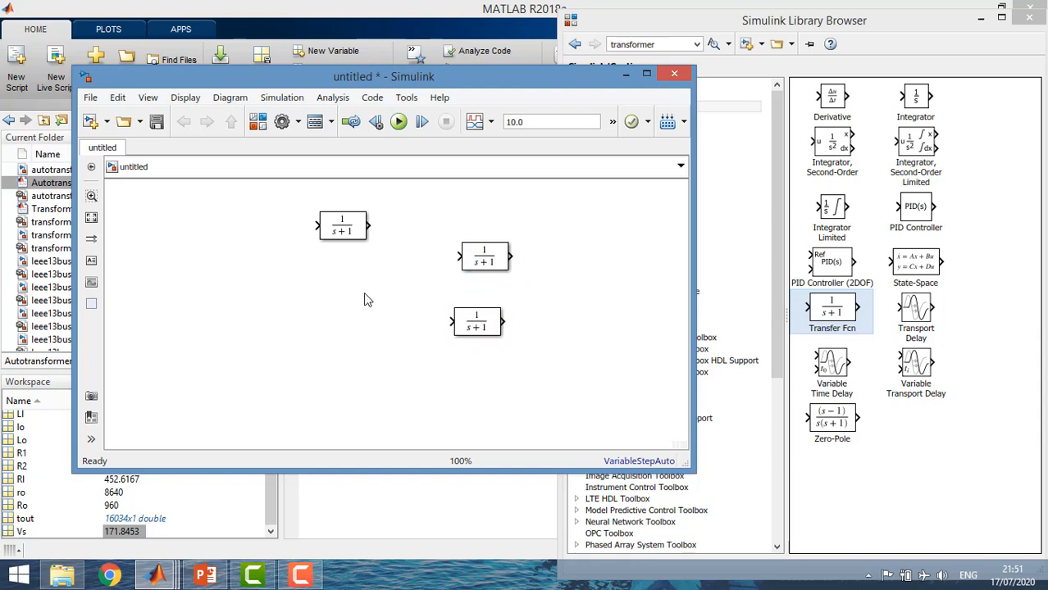
Add a Sine Wave block from the Sources library to the left of the first Transfer Fcn block
click(664, 39)
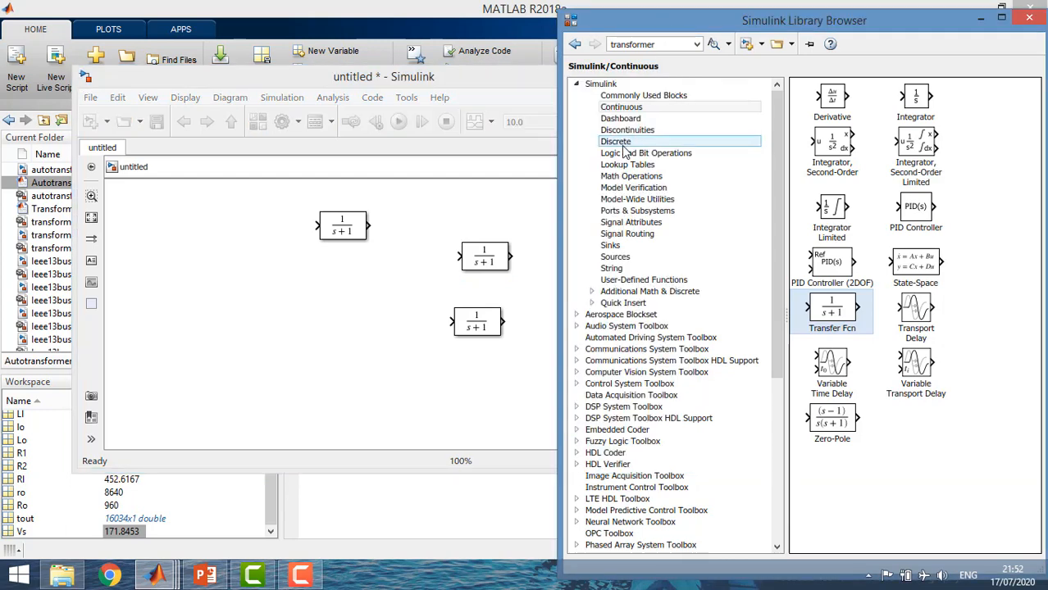
click(607, 261)
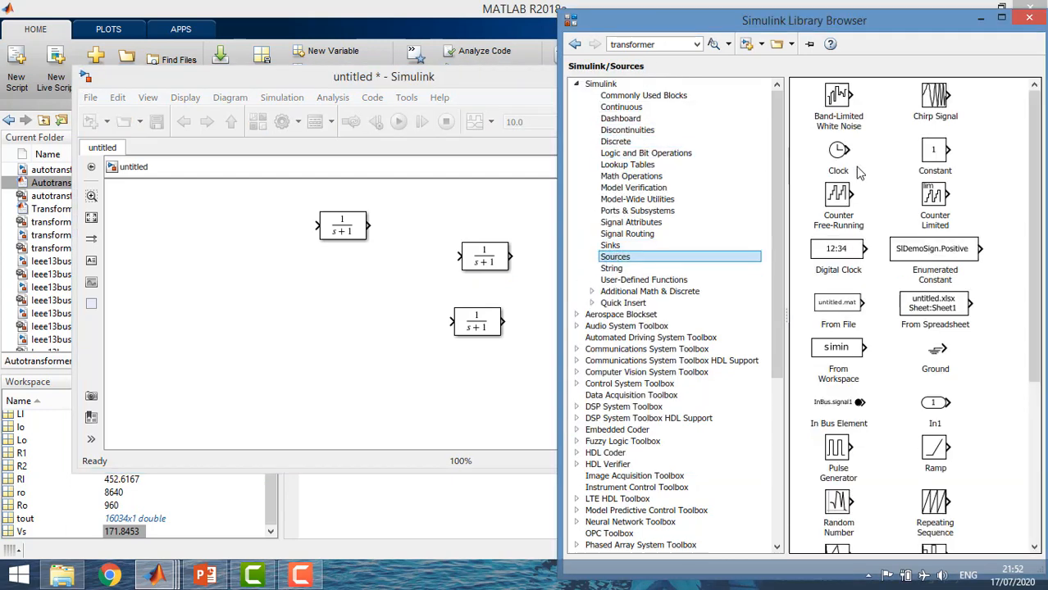
click(903, 367)
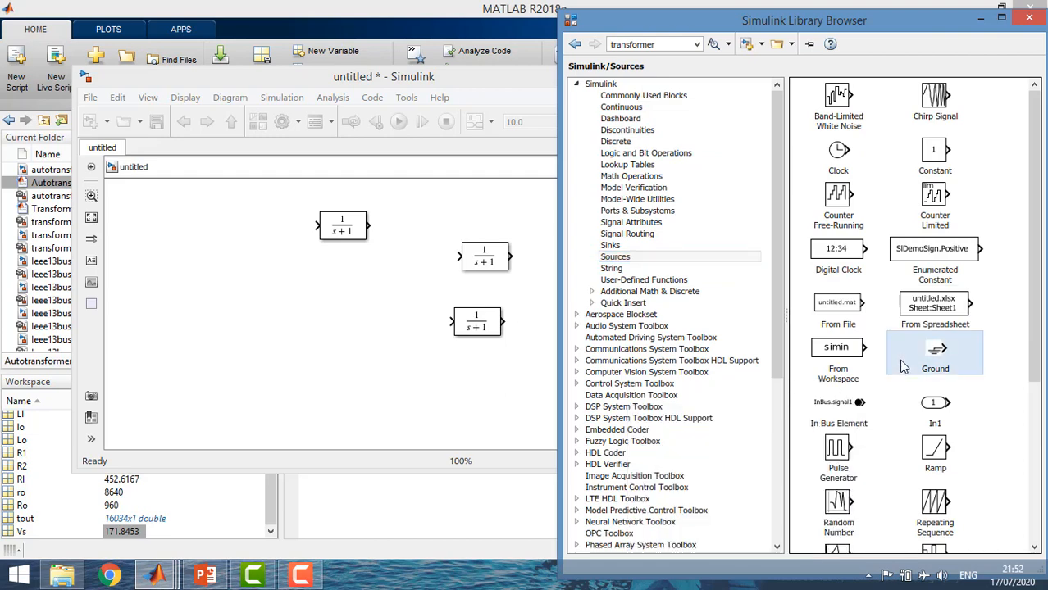
scroll(903, 367, down, 5)
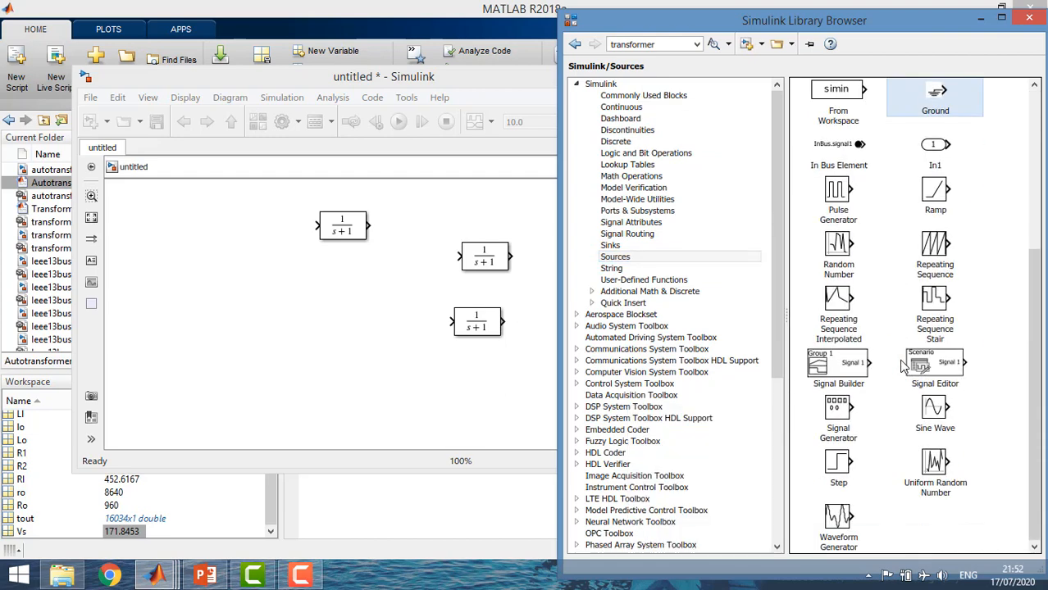
drag(931, 410, 182, 227)
Add two Scope blocks from the Sinks library, one above and one beside the two copied Transfer Fcn blocks
drag(1035, 277, 1027, 115)
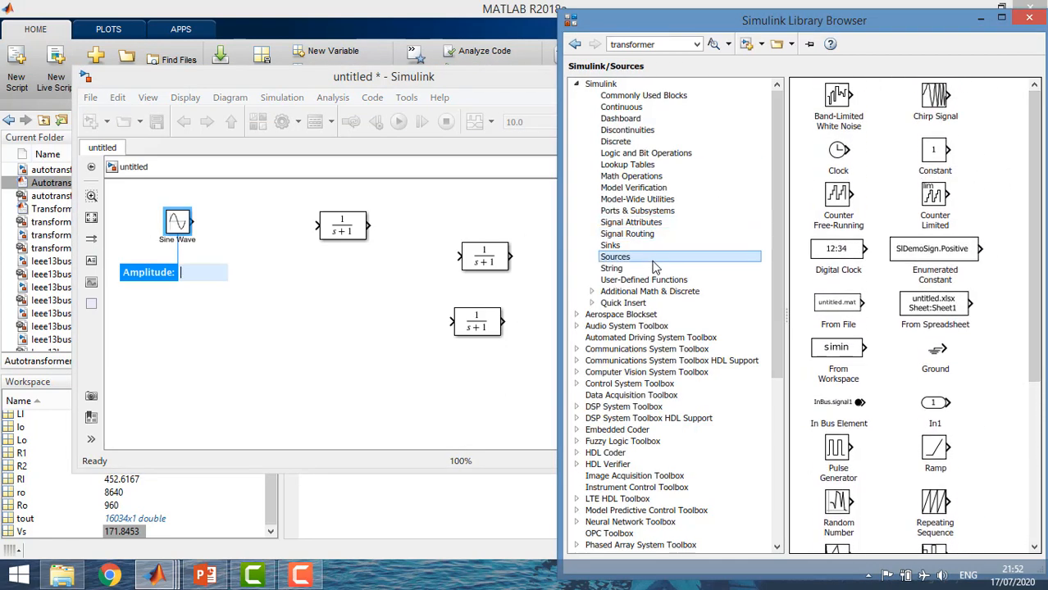
click(623, 246)
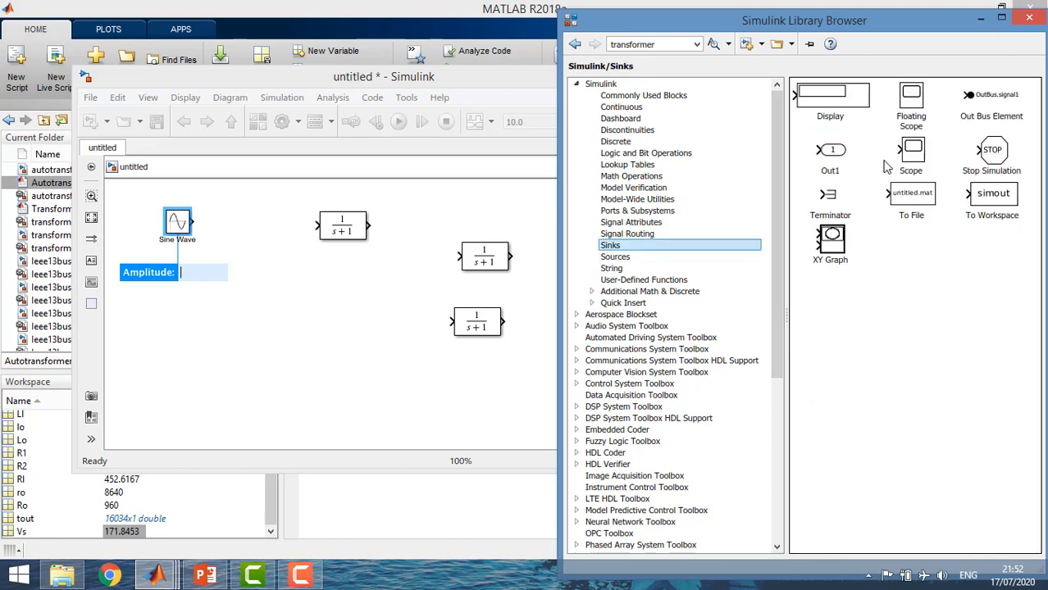
click(910, 98)
click(902, 160)
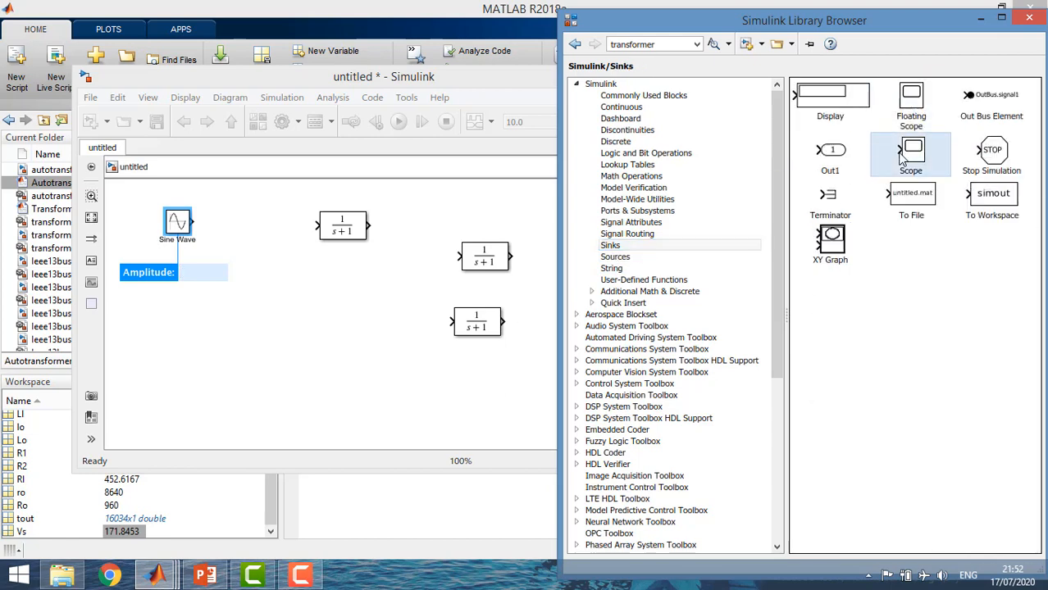
drag(913, 159, 516, 193)
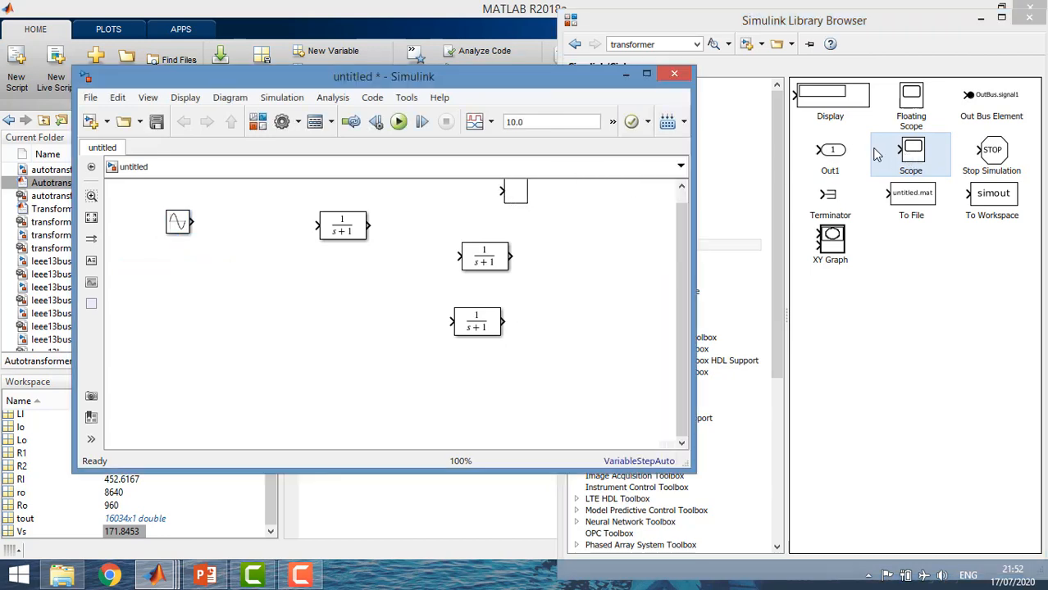
drag(912, 158, 543, 293)
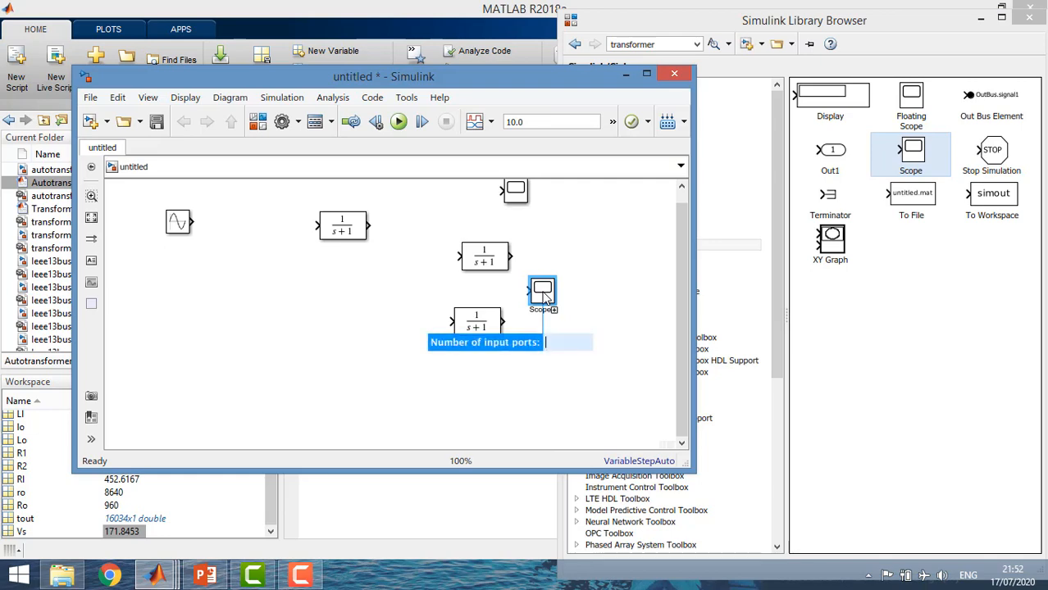
Add a Gain block from the Math Operations library below the first Transfer Fcn block
click(773, 173)
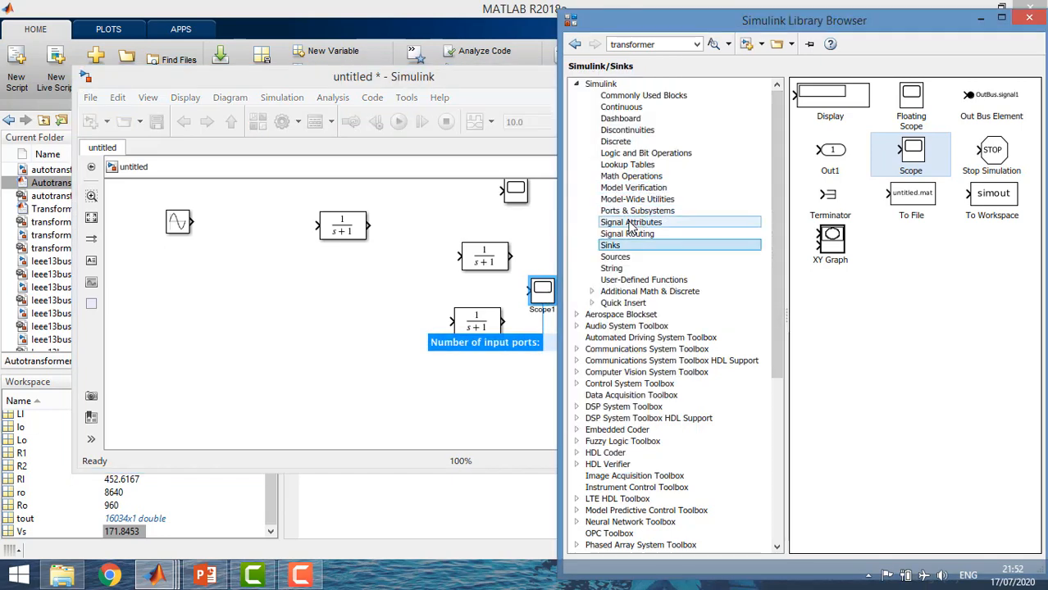
click(615, 176)
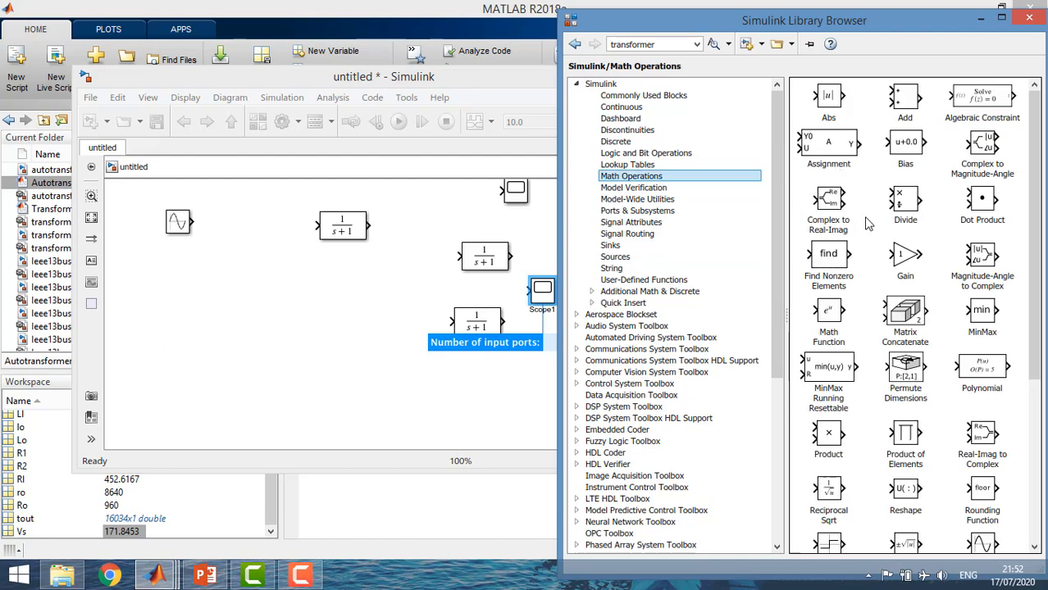
drag(904, 258, 390, 284)
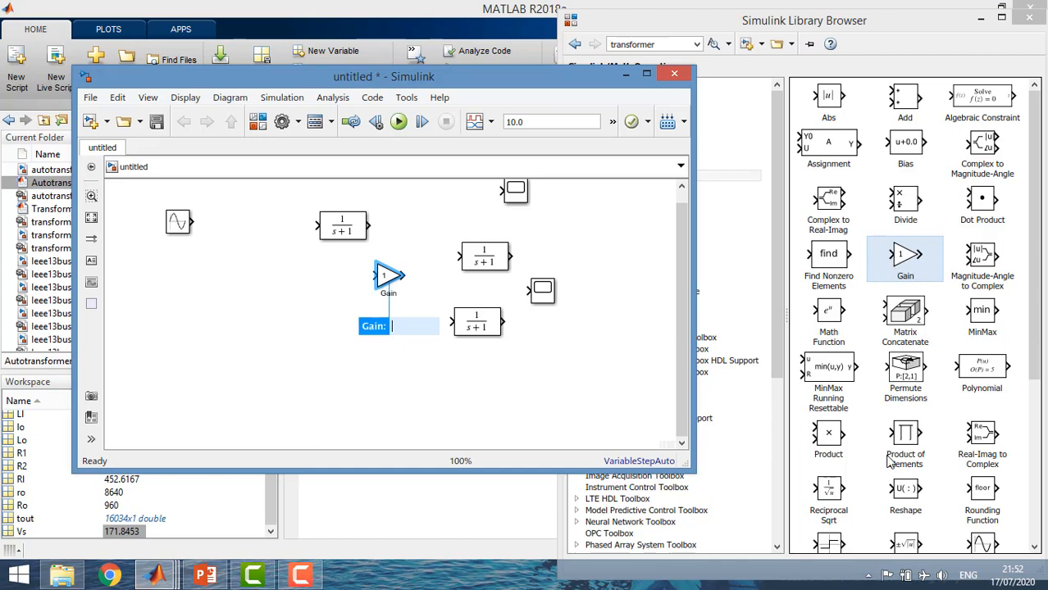
Add a Sum block from the Math Operations library between the Sine Wave and Gain blocks
scroll(886, 461, down, 1)
scroll(862, 376, down, 4)
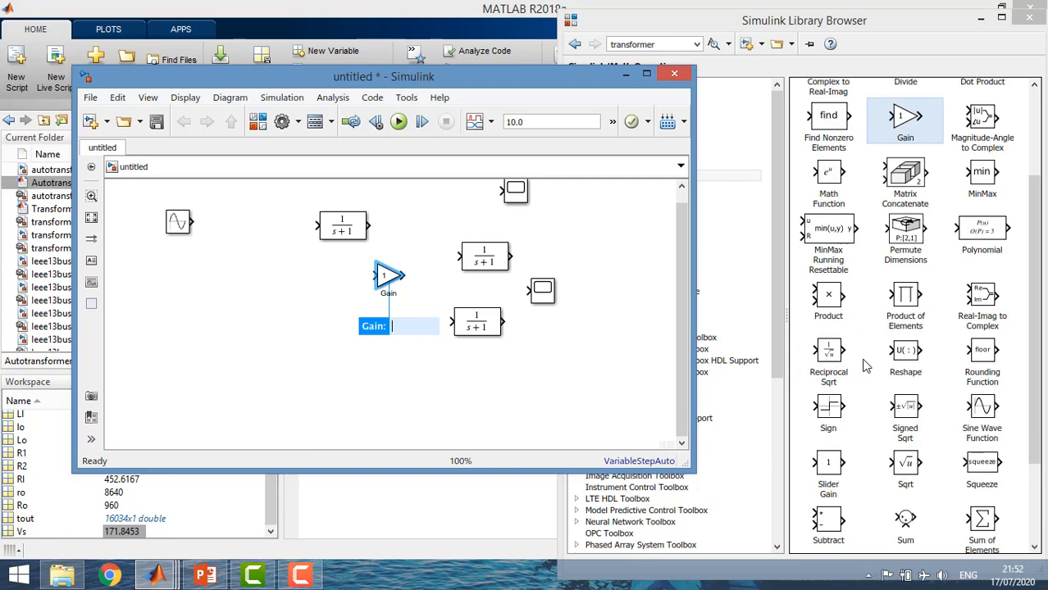
click(906, 428)
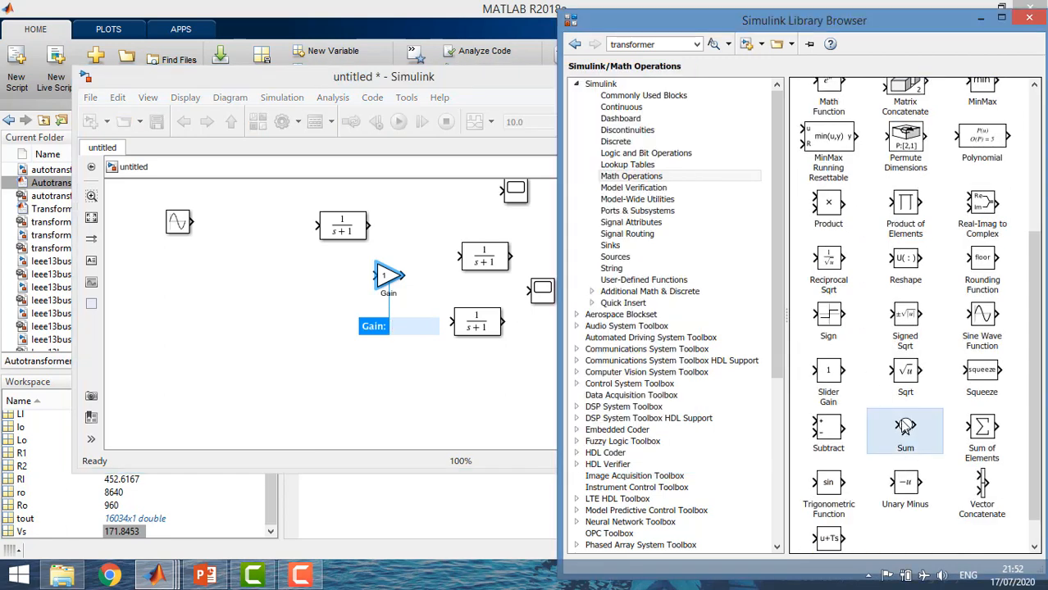
drag(905, 428, 265, 278)
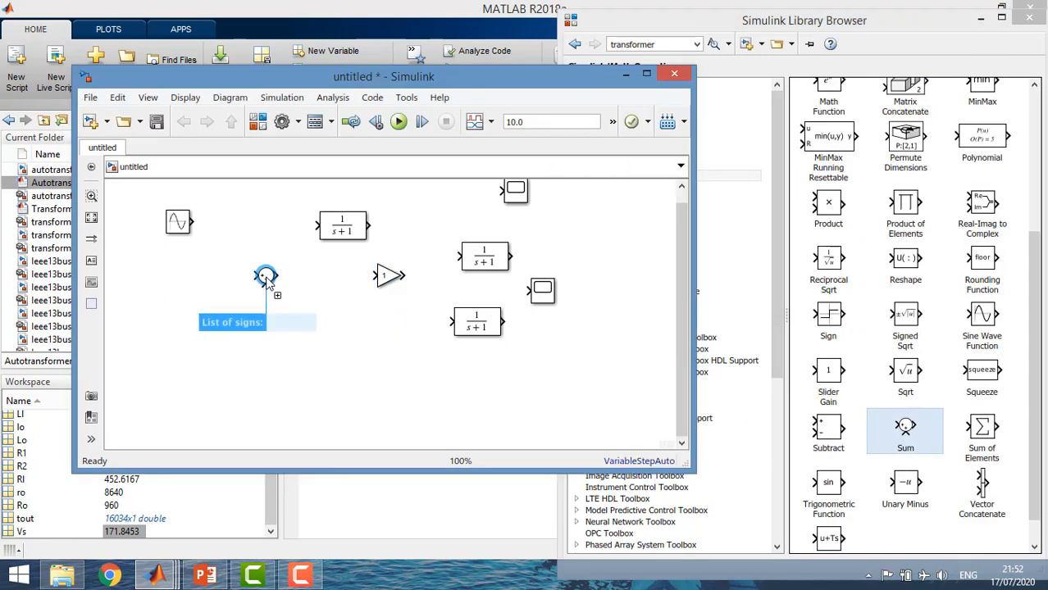
Set the Sum block's list of signs to |+-
double_click(265, 278)
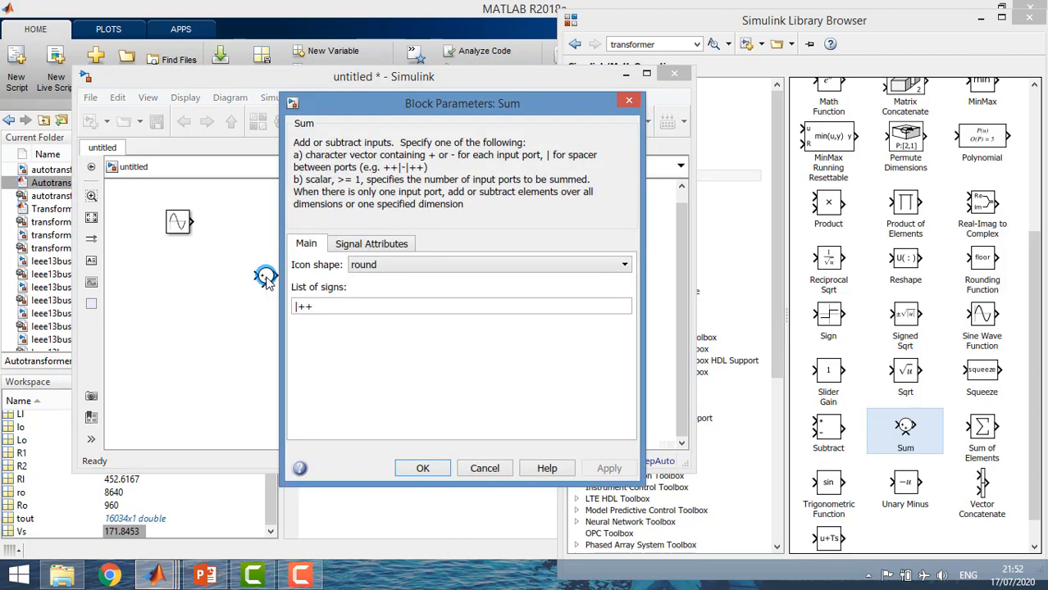
double_click(321, 307)
click(322, 309)
key(BackSpace)
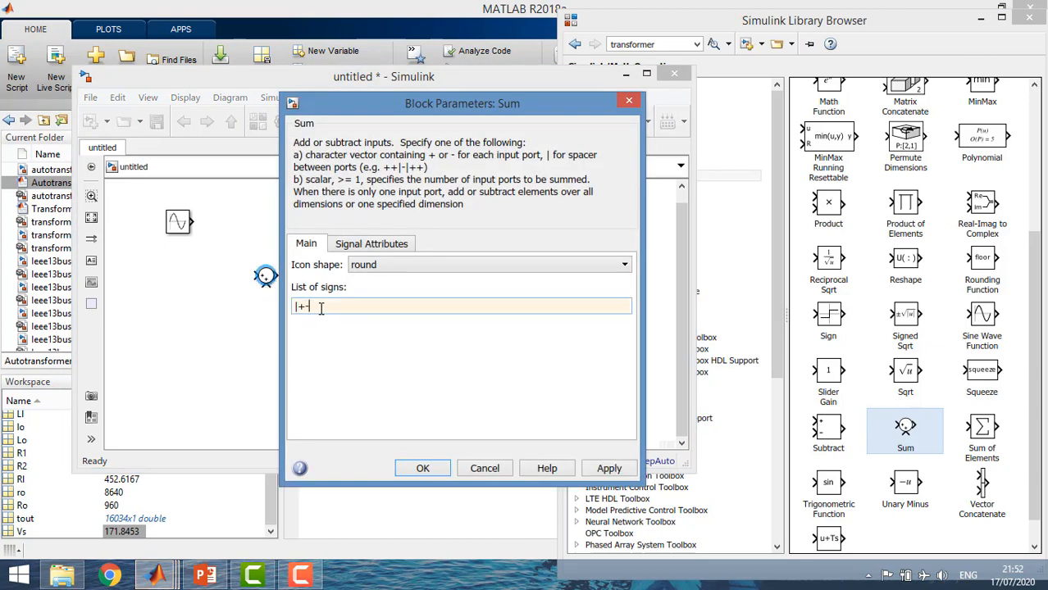
key(Return)
Connect the Sum block to the Sine Wave output and place the first Transfer Fcn block right after it
drag(264, 276, 223, 223)
click(294, 262)
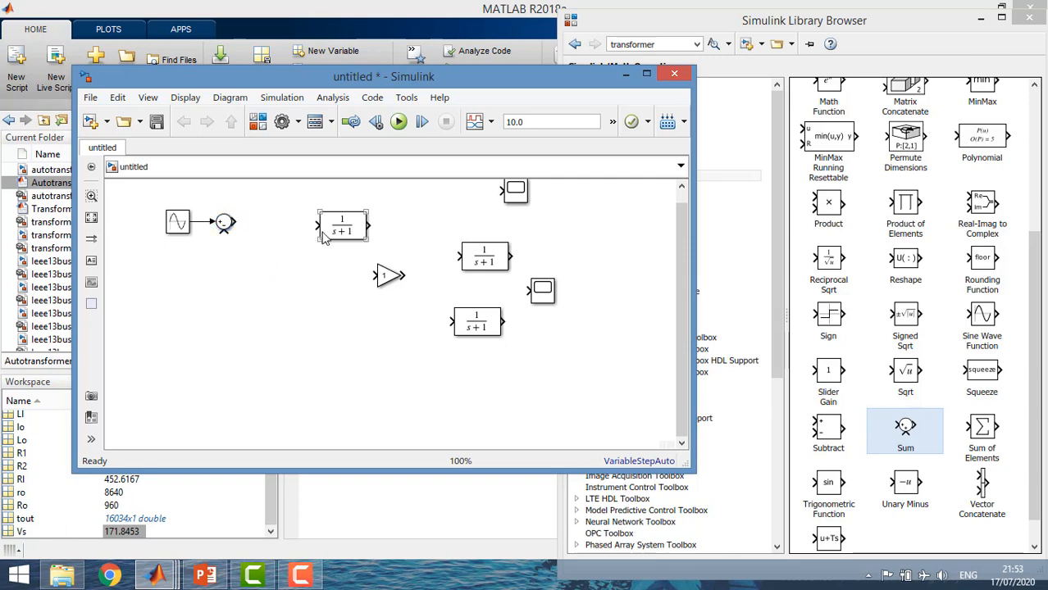
drag(332, 235, 266, 233)
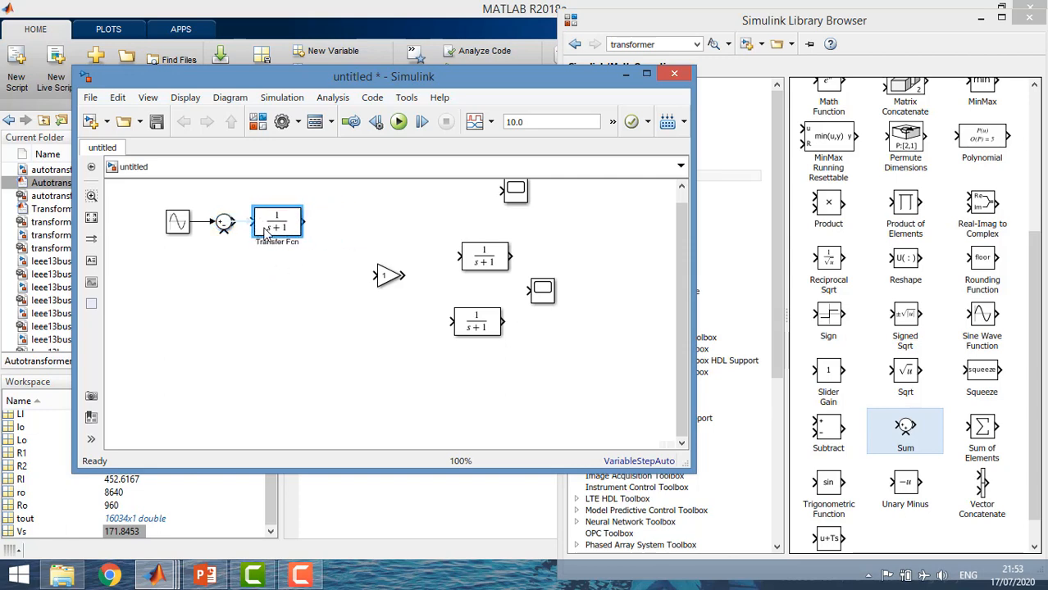
Set the first Transfer Fcn block's denominator coefficients to [L1 R1] and widen the block to show the full expression
double_click(265, 234)
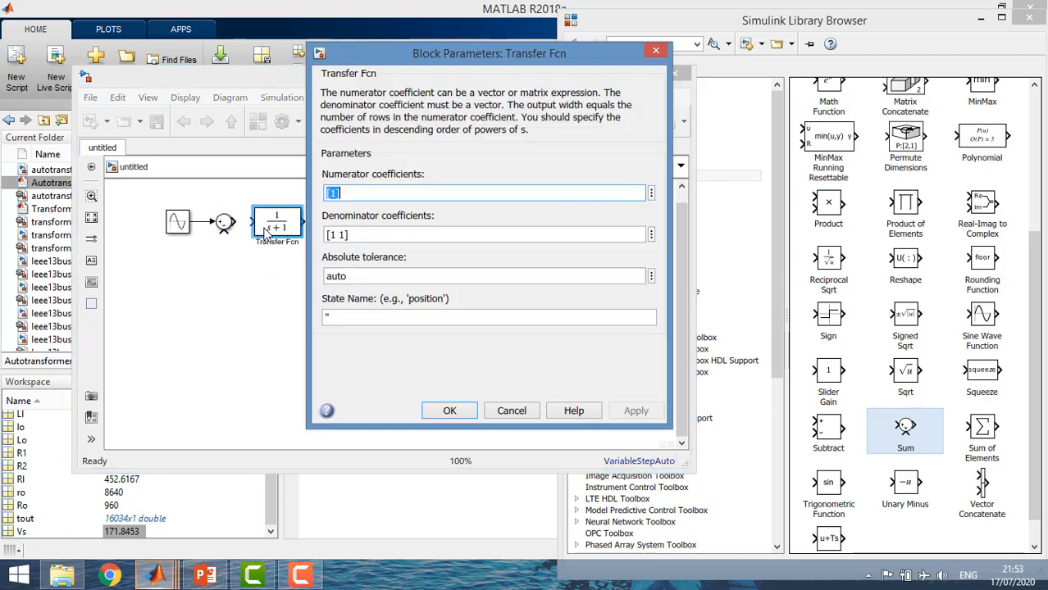
click(338, 233)
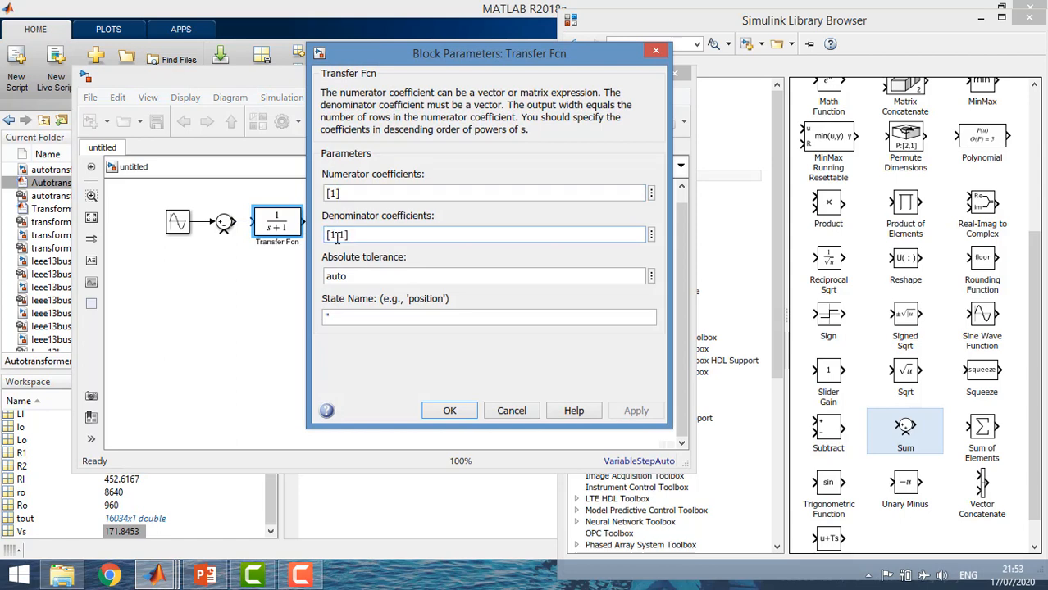
key(BackSpace)
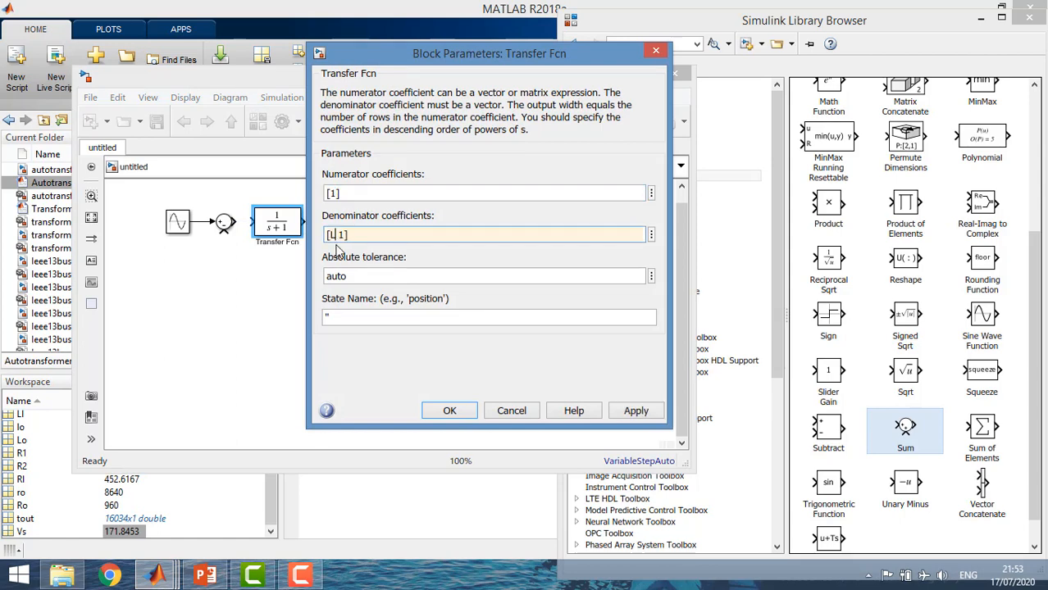
text(L1 R)
key(Return)
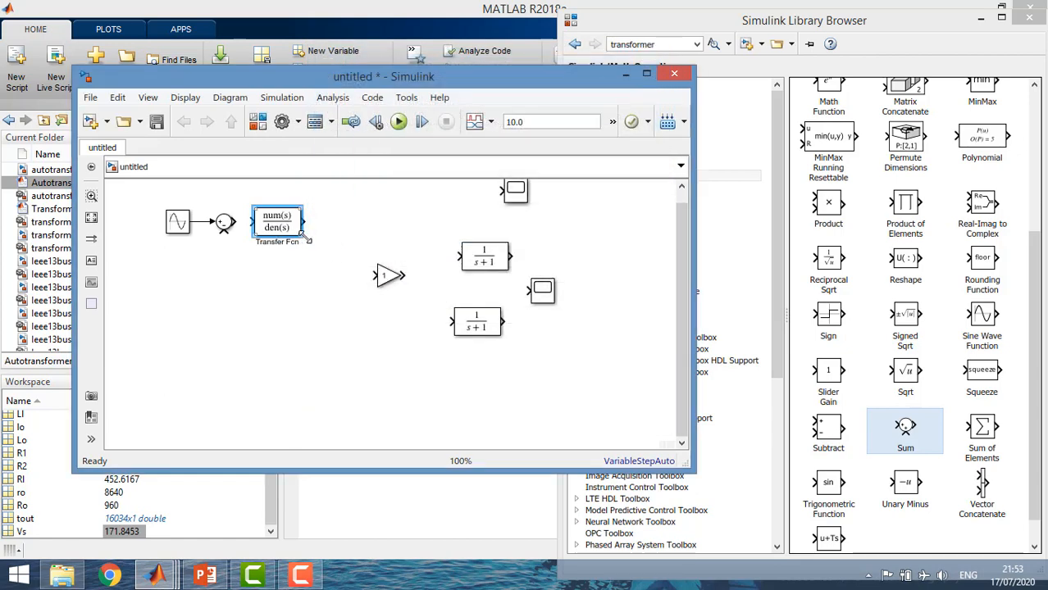
drag(308, 240, 338, 241)
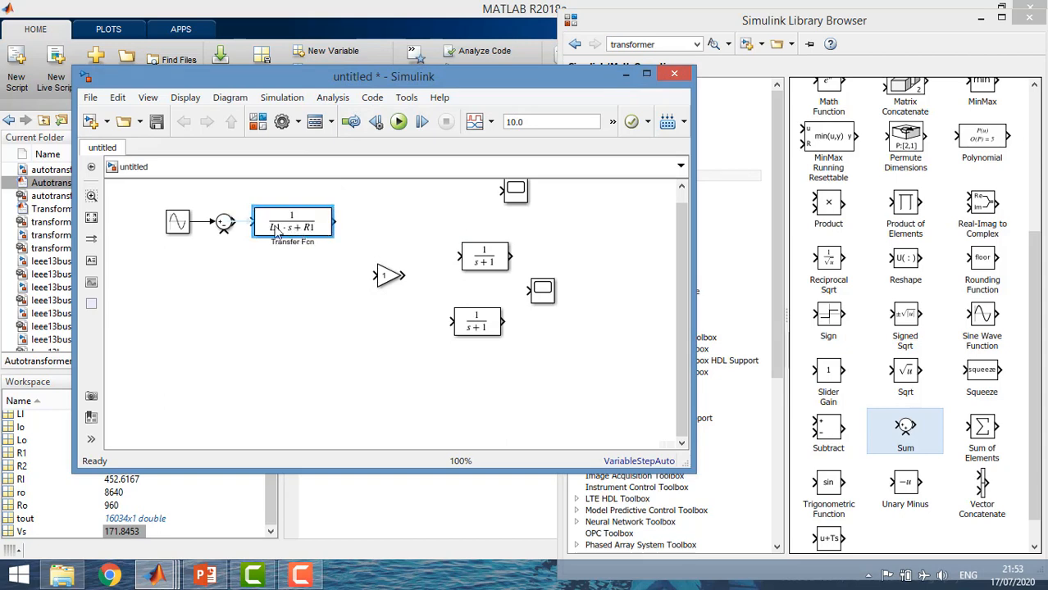
Copy the Sum block and connect the copy to the output of the first Transfer Fcn block
click(256, 271)
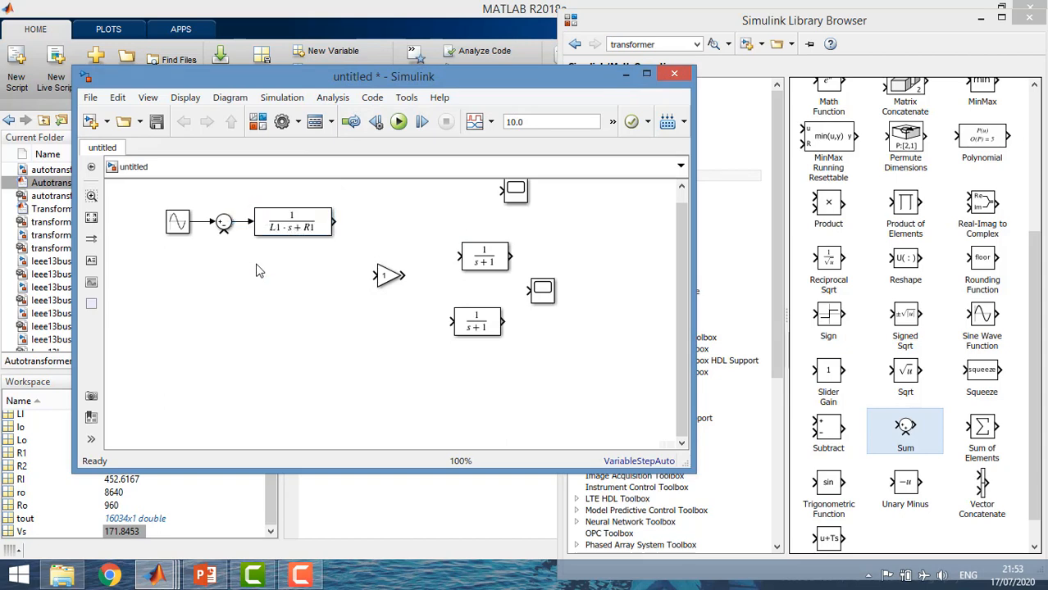
click(227, 222)
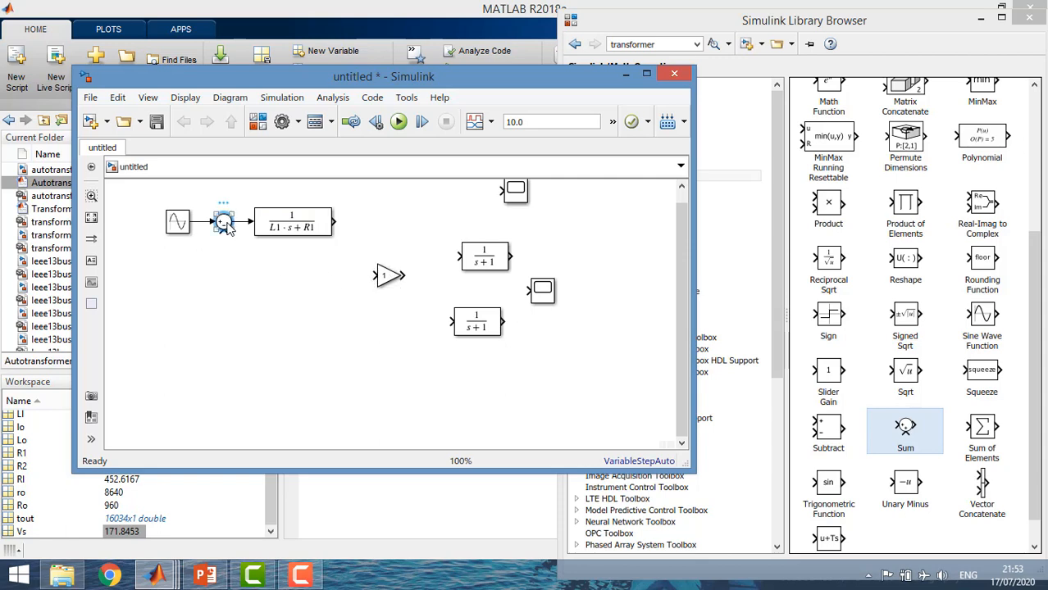
click(354, 230)
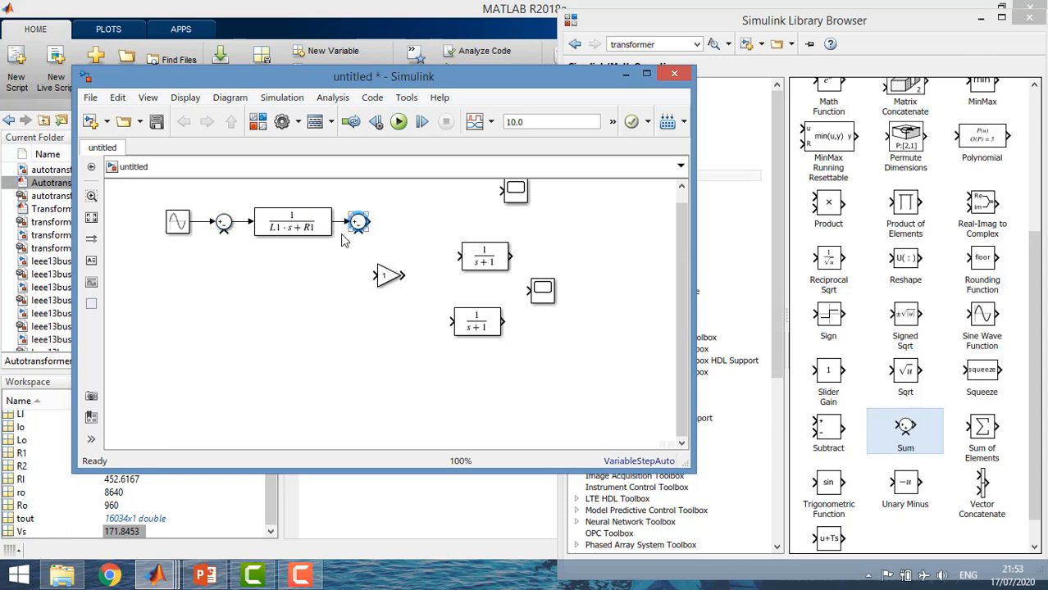
Move the Gain block down out of the way and connect the second Transfer Fcn block after the second Sum
click(392, 279)
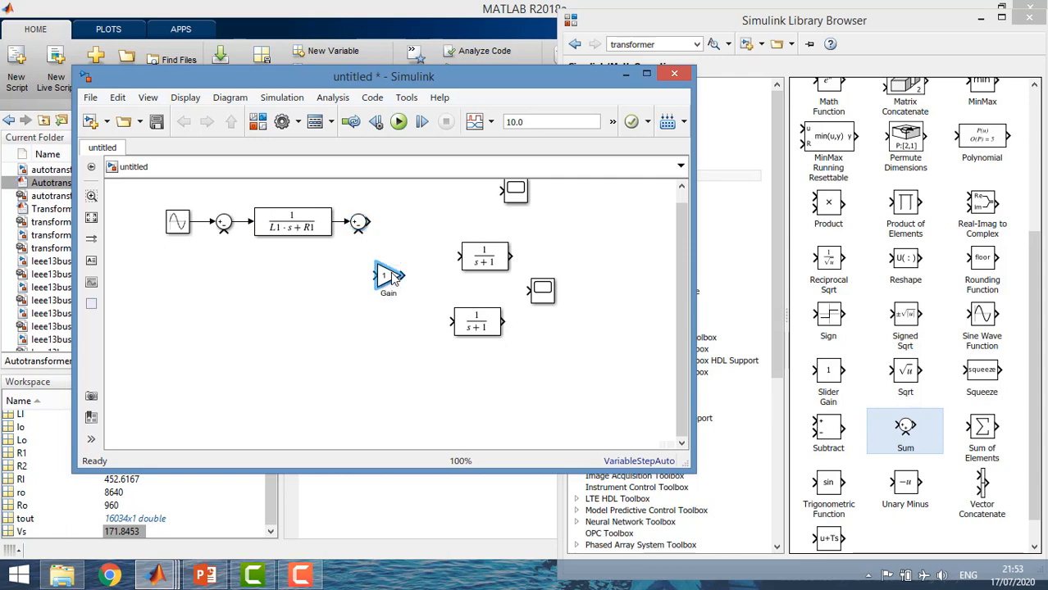
drag(392, 279, 365, 382)
drag(477, 263, 457, 242)
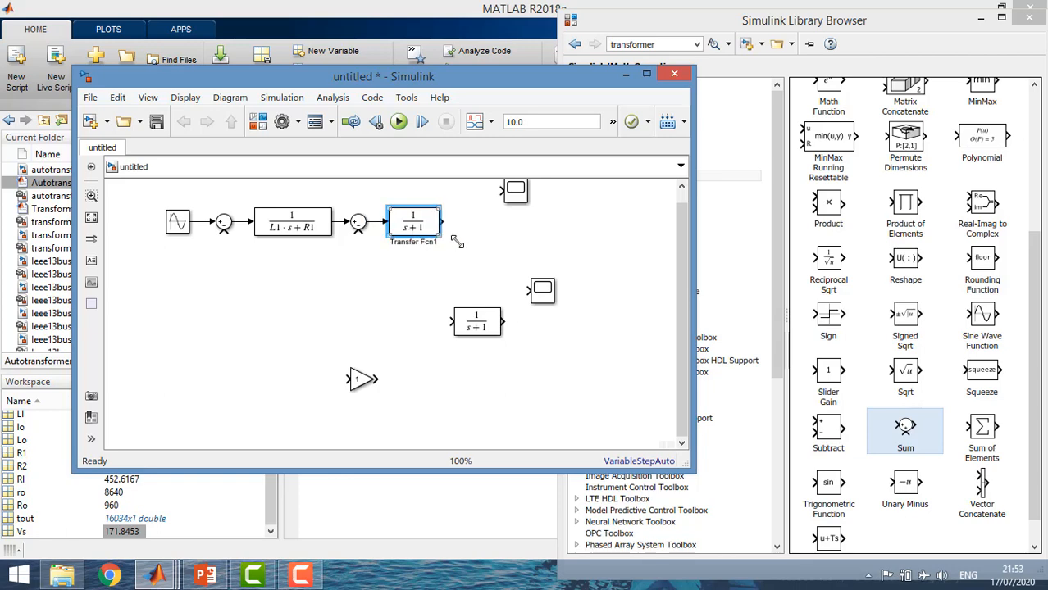
Set the second Transfer Fcn block's numerator coefficients to [Lo*Ro 0]
double_click(414, 229)
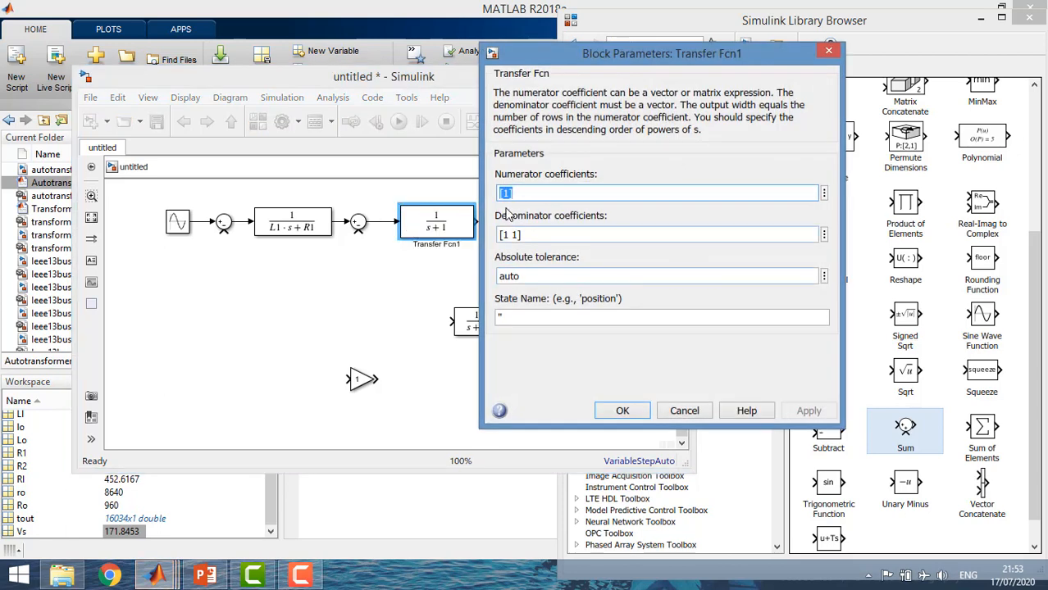
click(508, 194)
key(BackSpace)
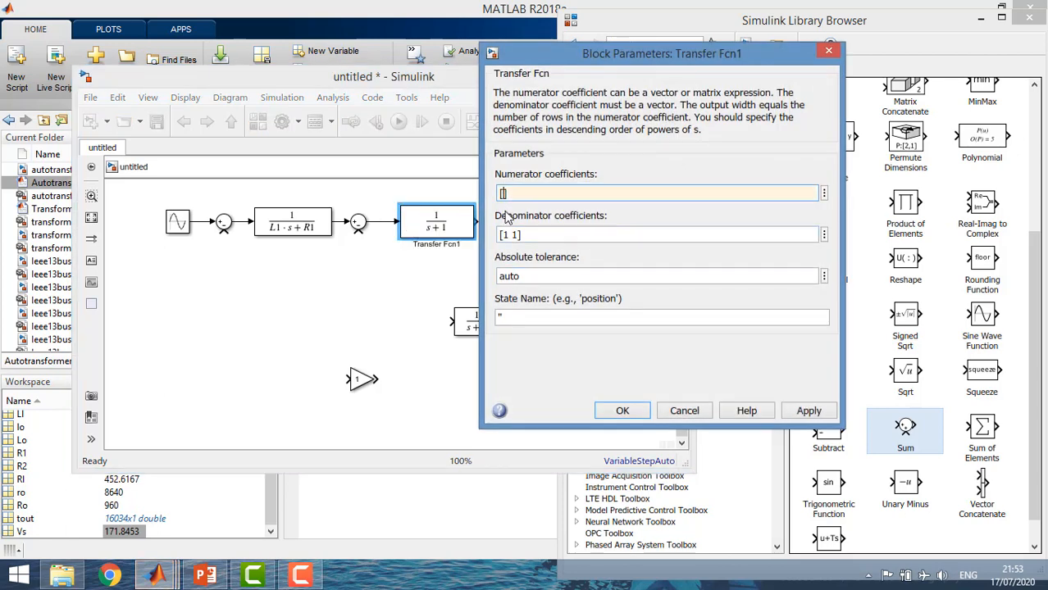
text(Lo*Ro)
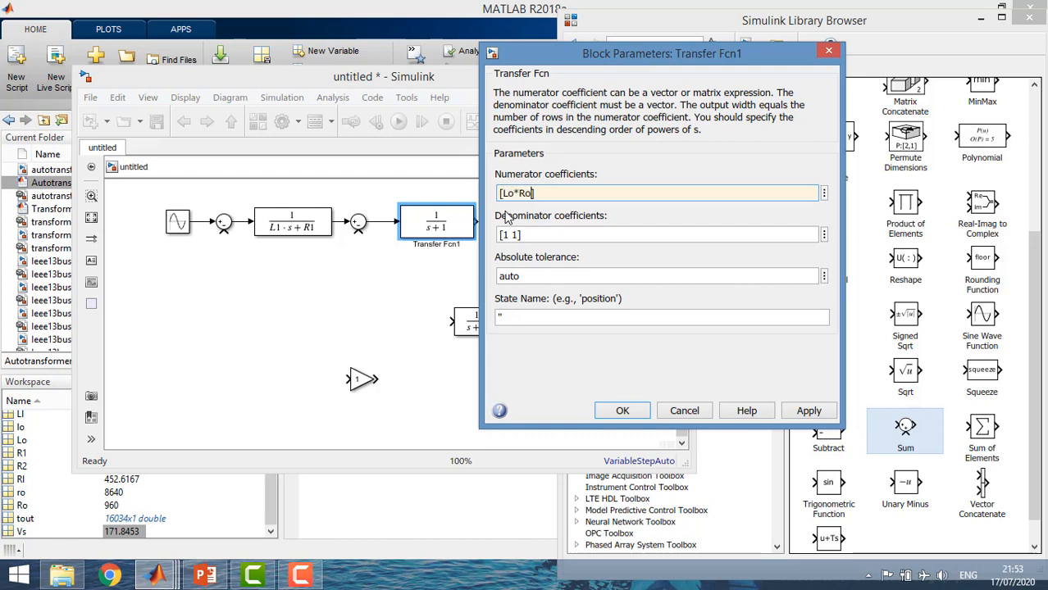
text( 0)
Set the second Transfer Fcn block's denominator coefficients to [Lo Ro] and accept the parameters
click(508, 236)
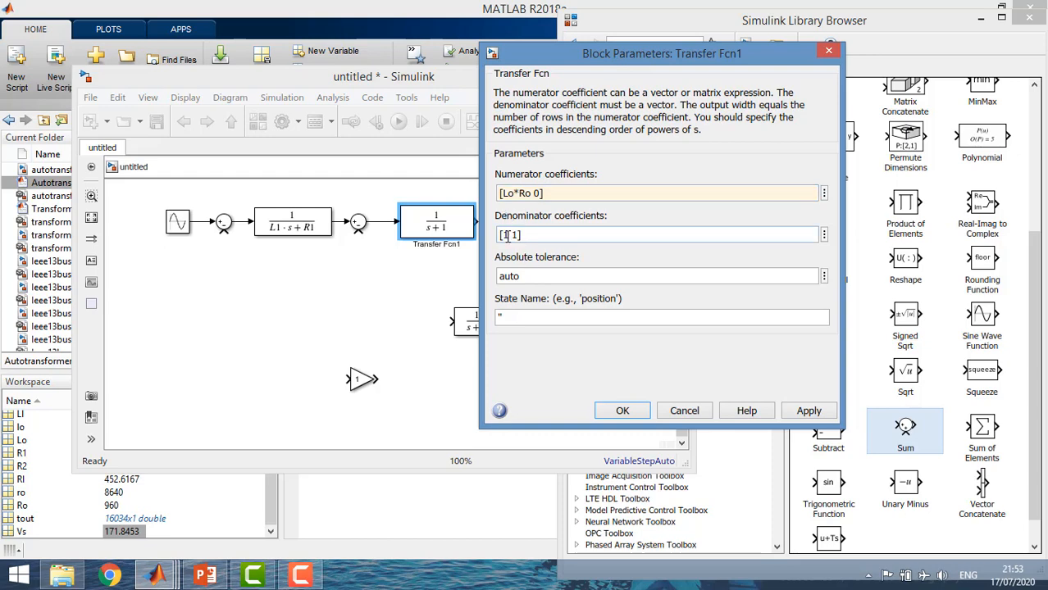
key(Delete)
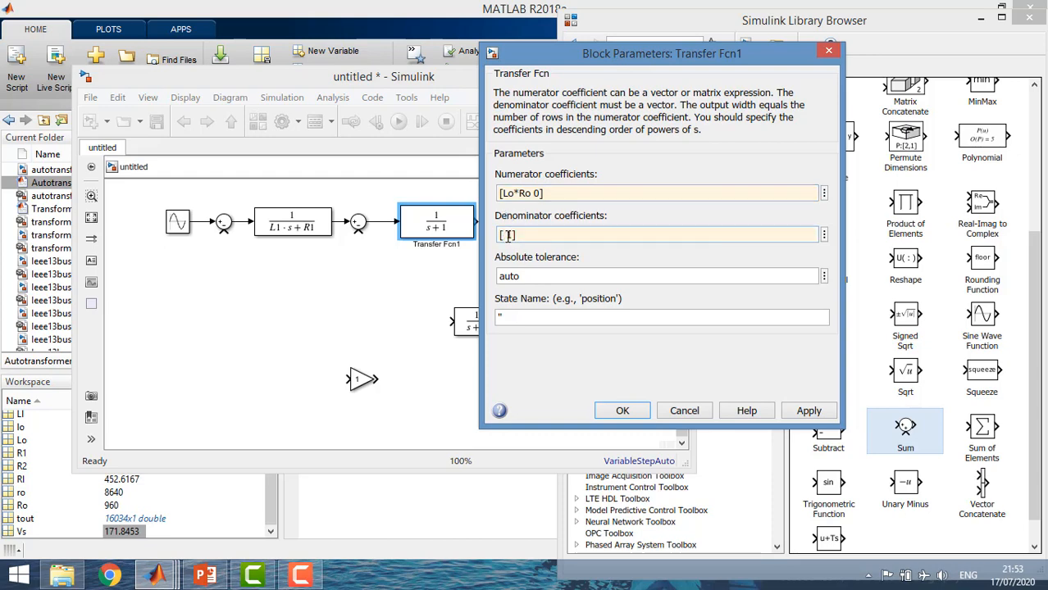
text(lo Ro)
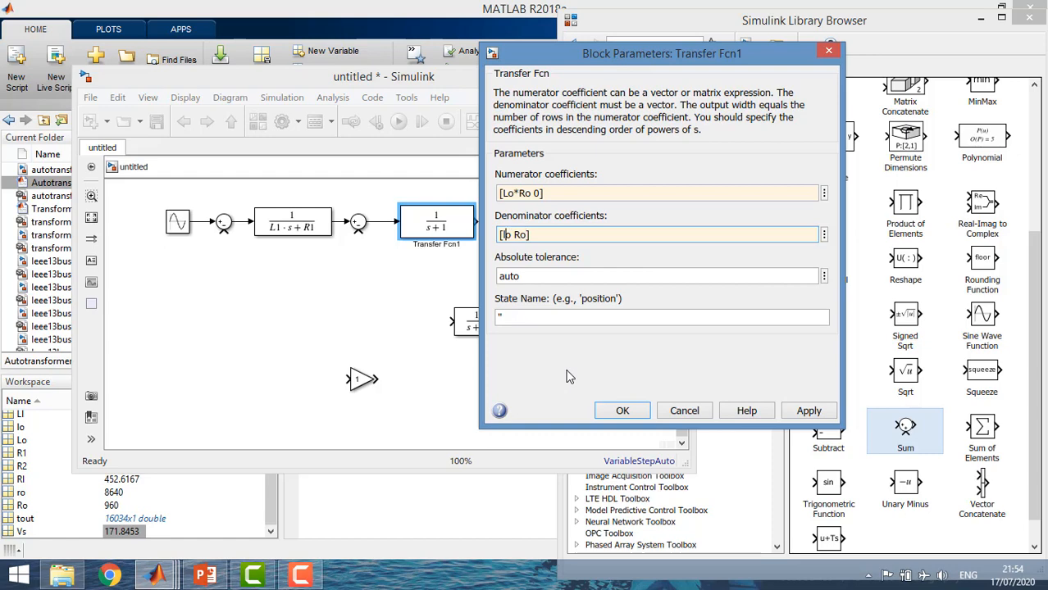
key(Delete)
text(L)
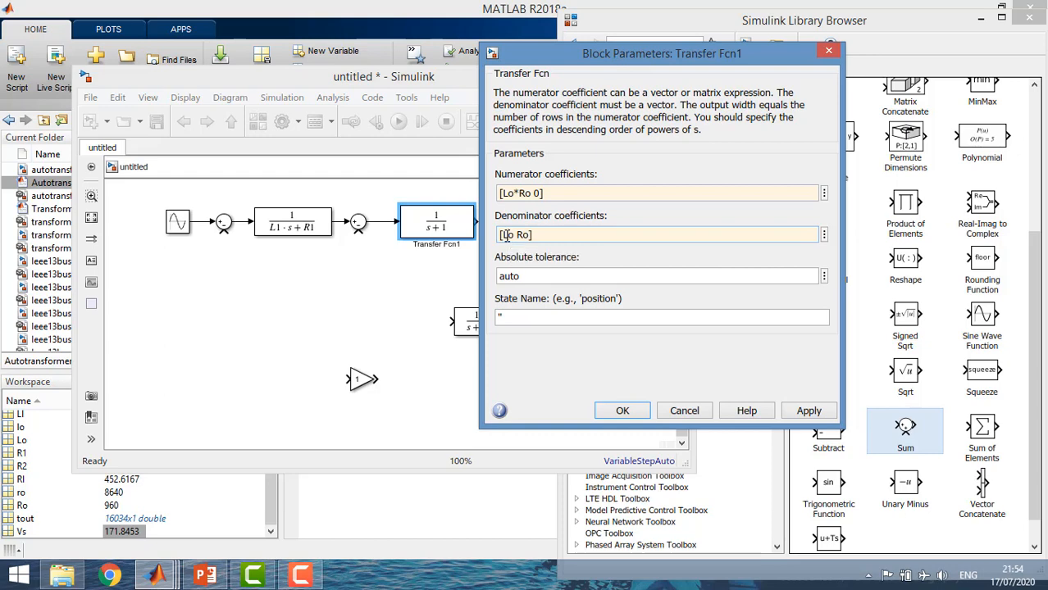
click(617, 410)
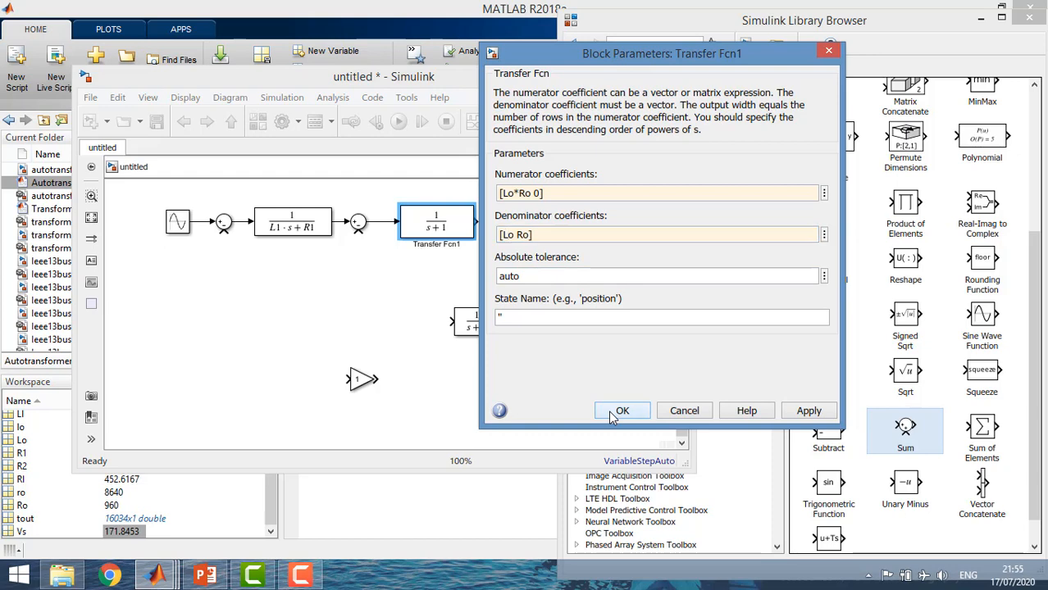
Resize the second Transfer Fcn block to show its full expression and realign it with the second Sum block
click(467, 233)
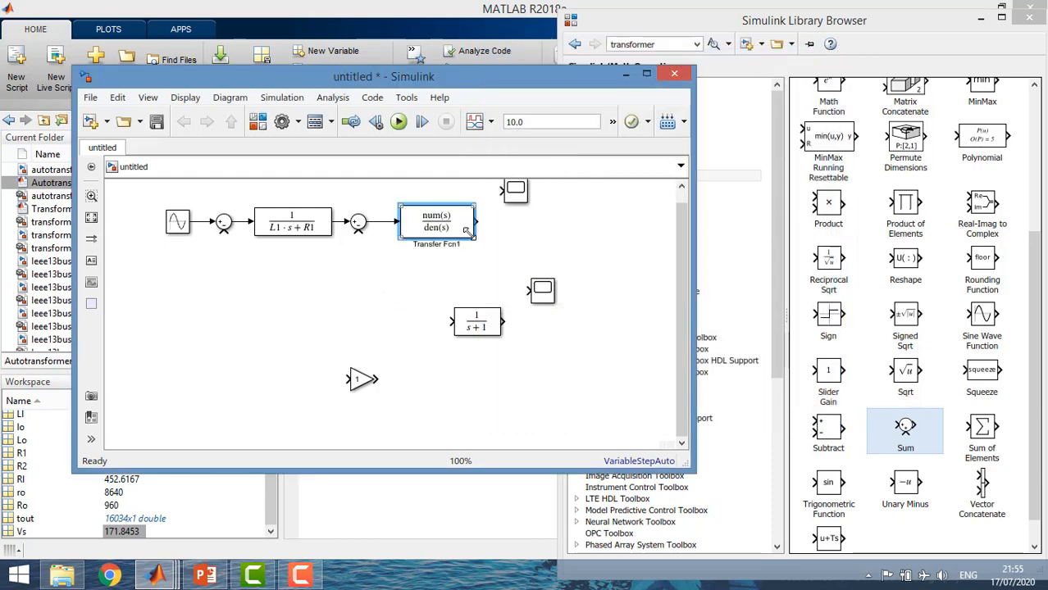
drag(470, 235, 418, 236)
click(406, 267)
click(424, 236)
click(396, 275)
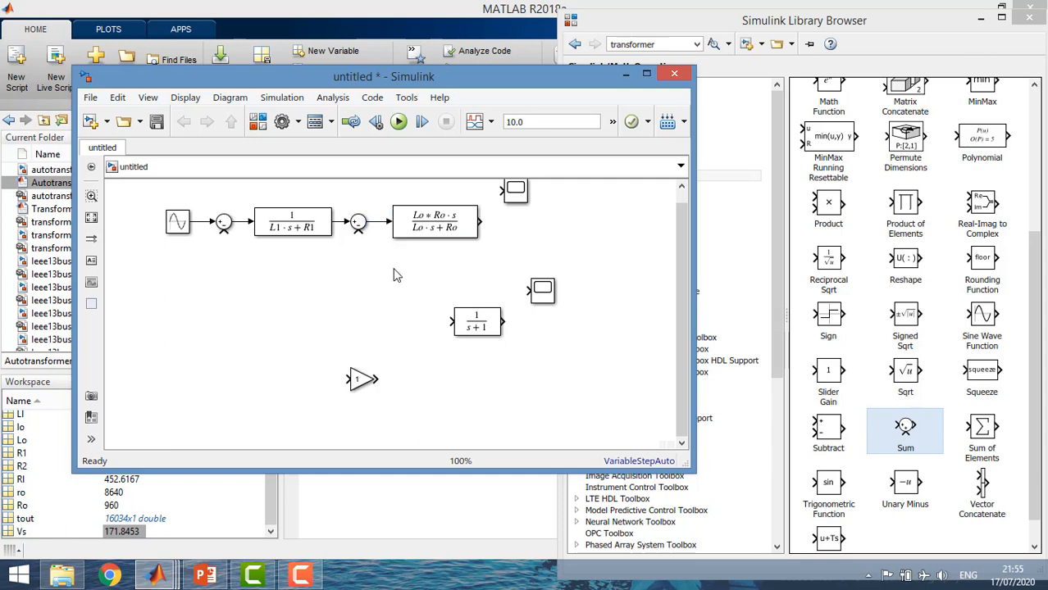
Move the Gain block up below the main signal row and set its gain to K12
drag(359, 378, 380, 305)
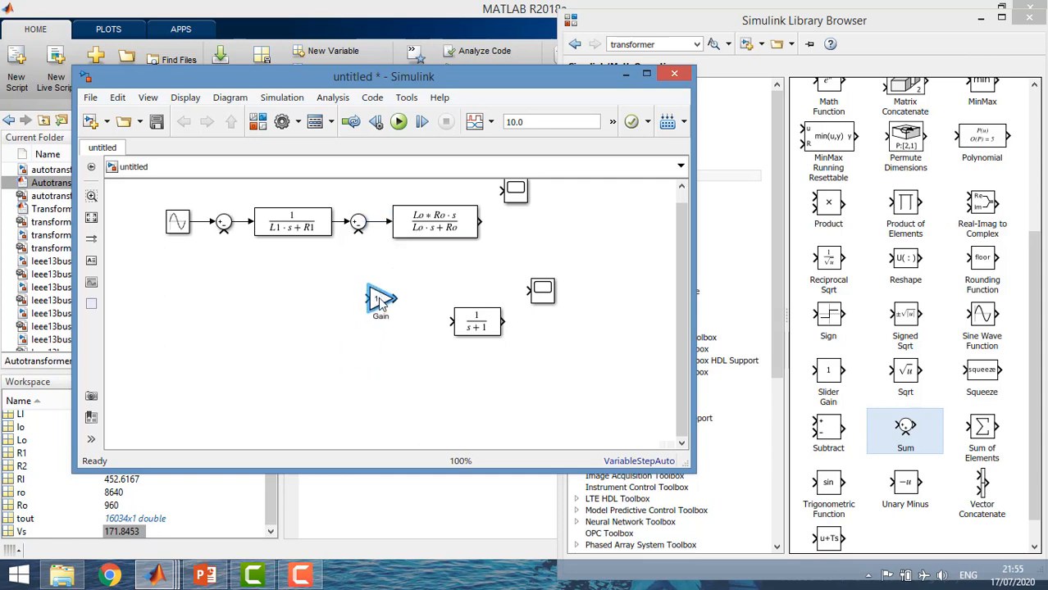
double_click(381, 304)
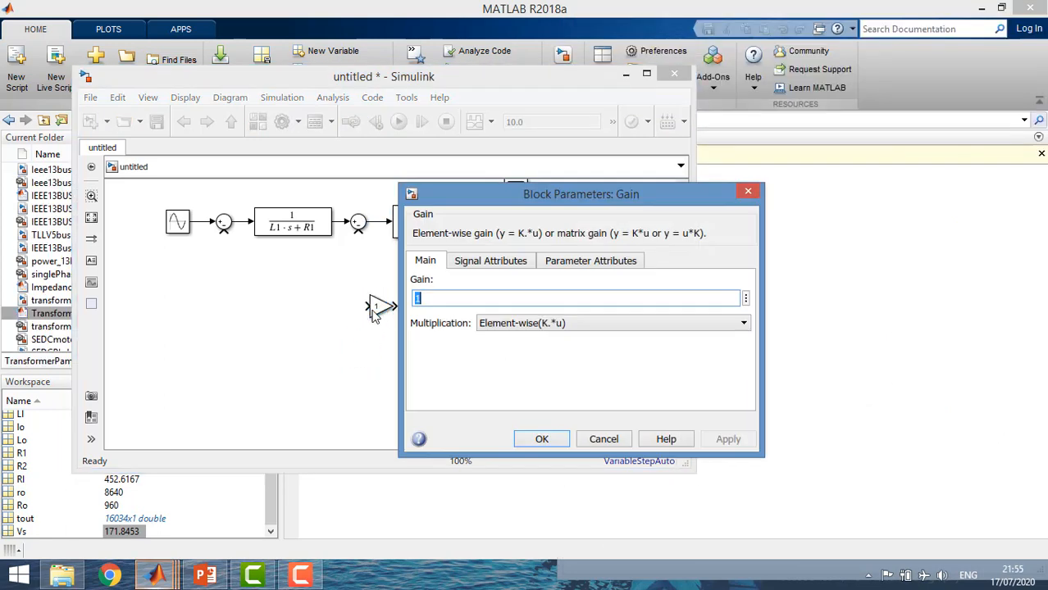
text(K12)
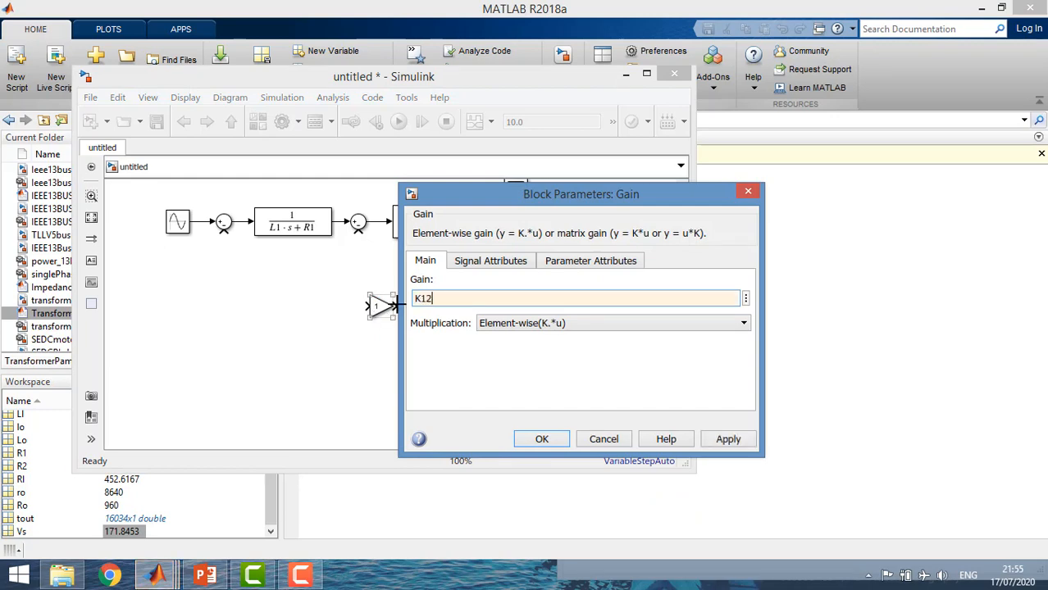
key(Return)
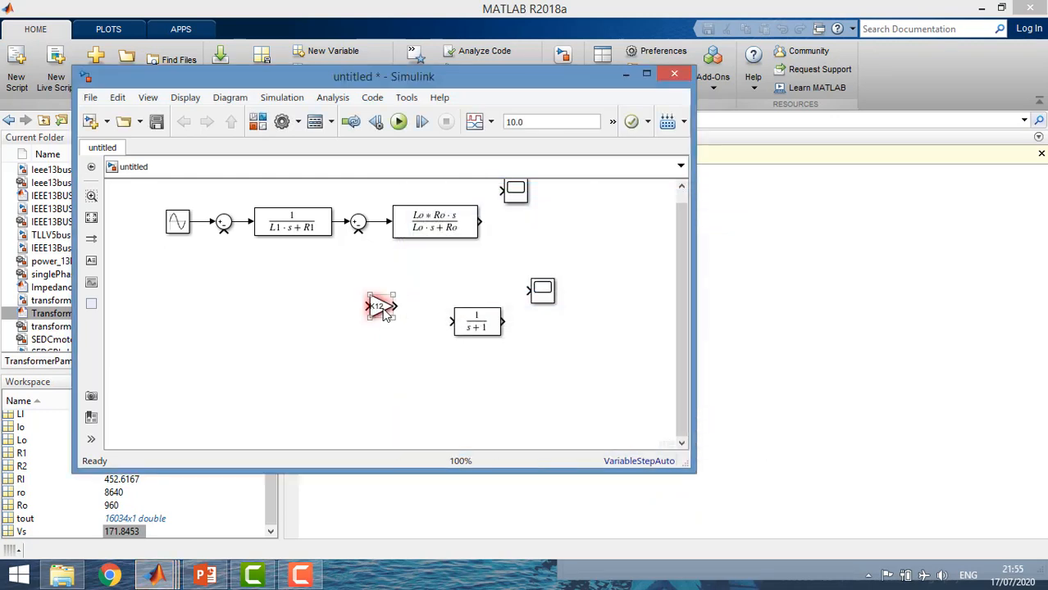
Duplicate the K12 Gain block, connect one after the second Transfer Fcn block, and place the third Transfer Fcn block after it
drag(387, 351, 504, 227)
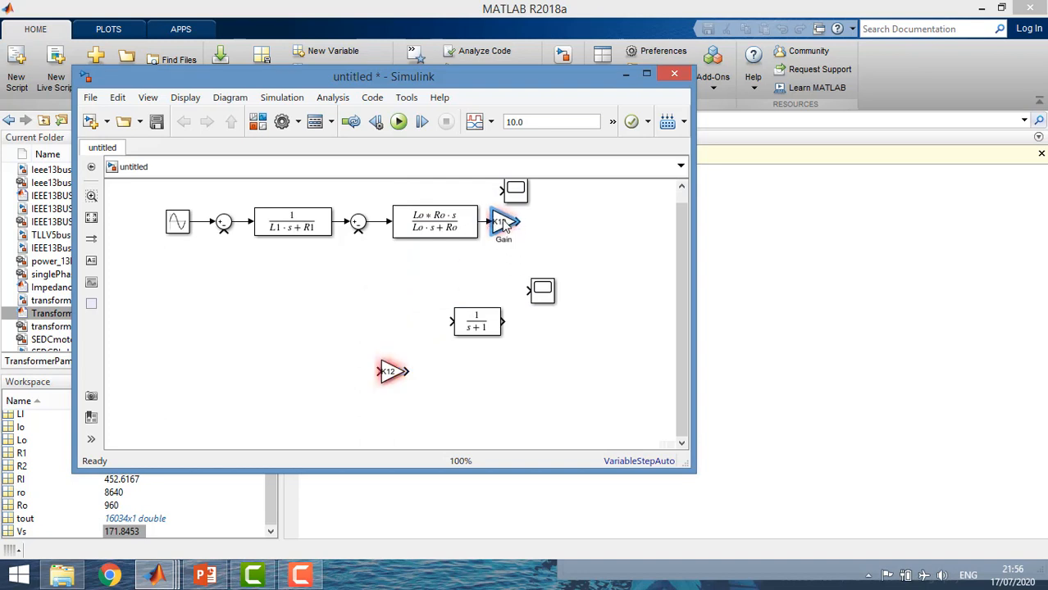
drag(477, 325, 558, 232)
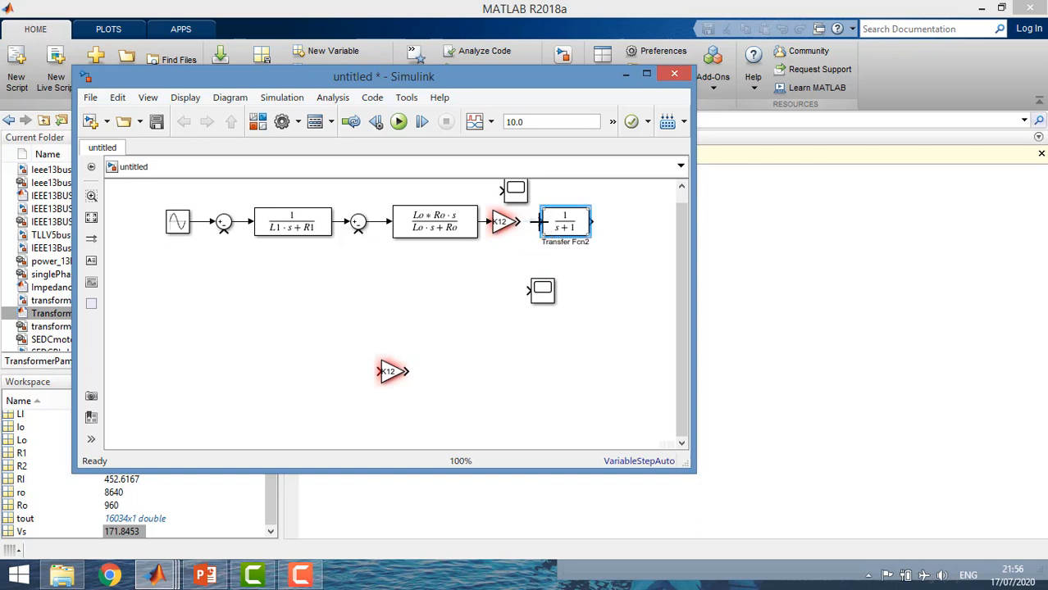
Set the third Transfer Fcn block's numerator coefficients to [Ll2 Rl2]
double_click(551, 225)
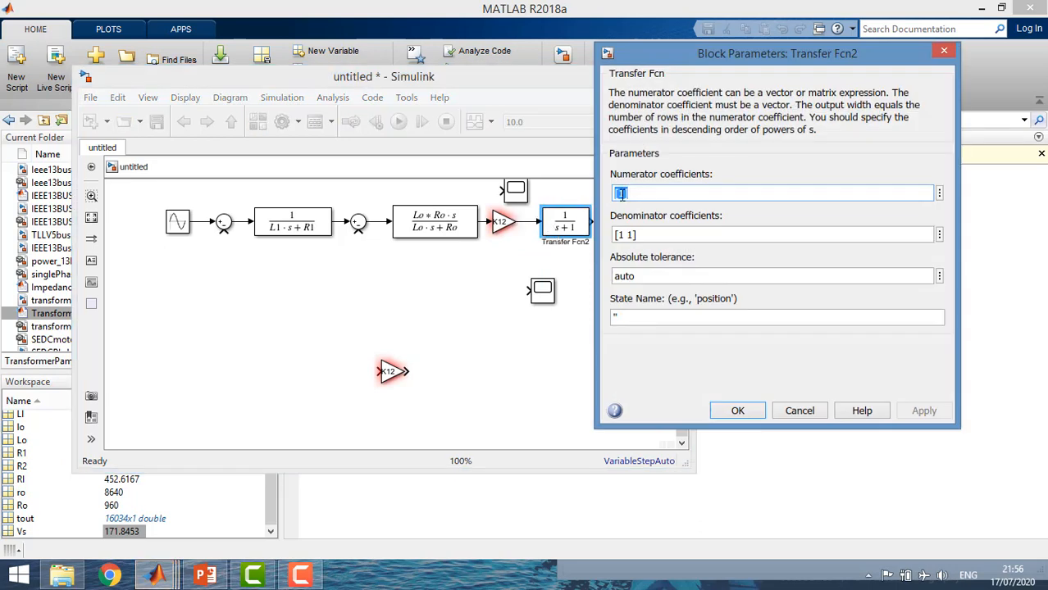
click(616, 237)
key(BackSpace)
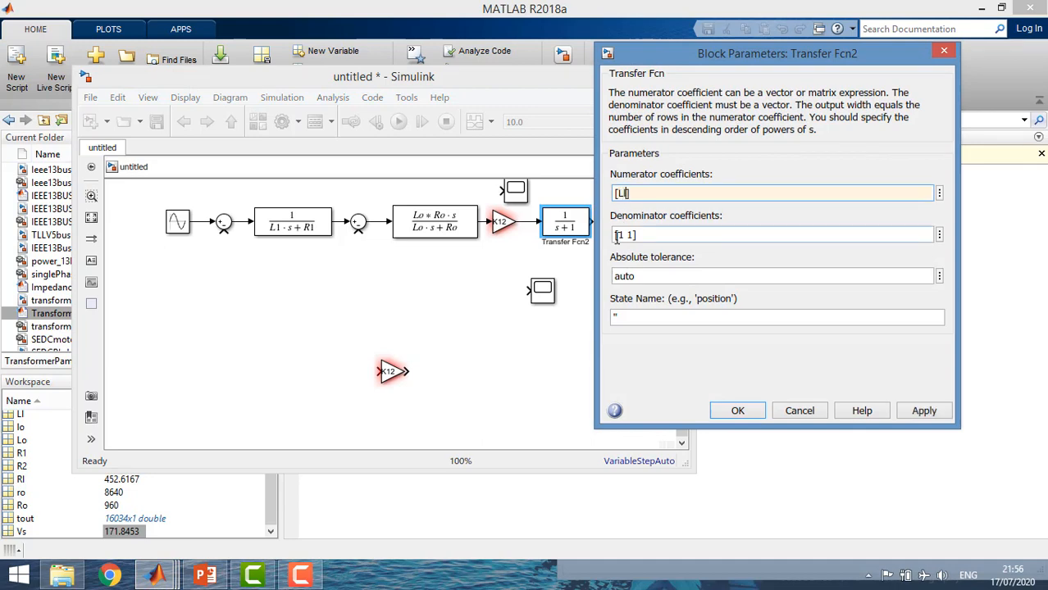
text(Ll2 Rl2)
Set the third Transfer Fcn block's denominator coefficients to [(Ll2+L2) (Rl2+R2)] and accept the parameters
click(623, 235)
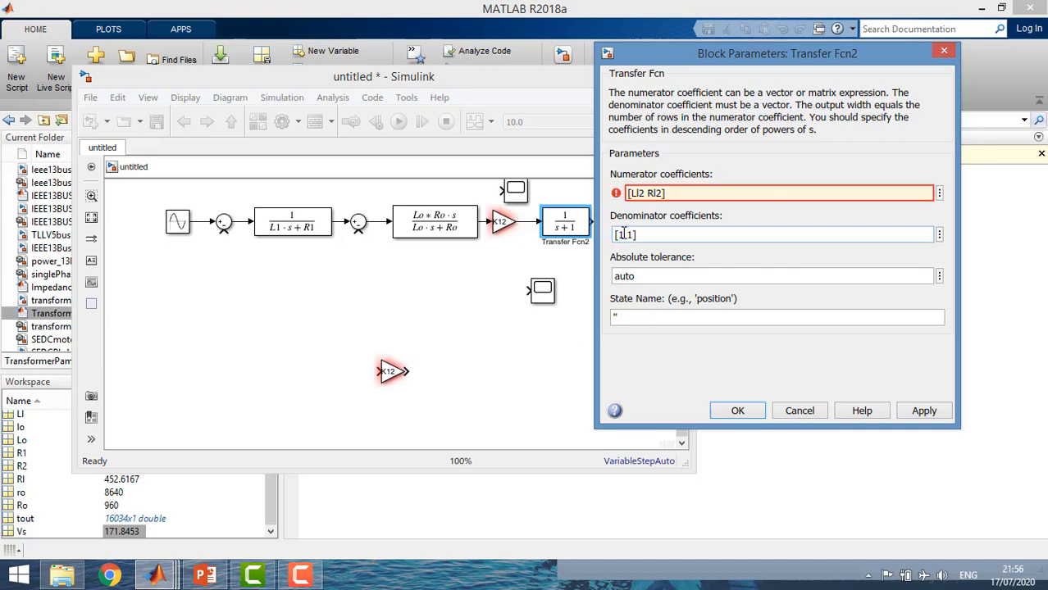
text(()
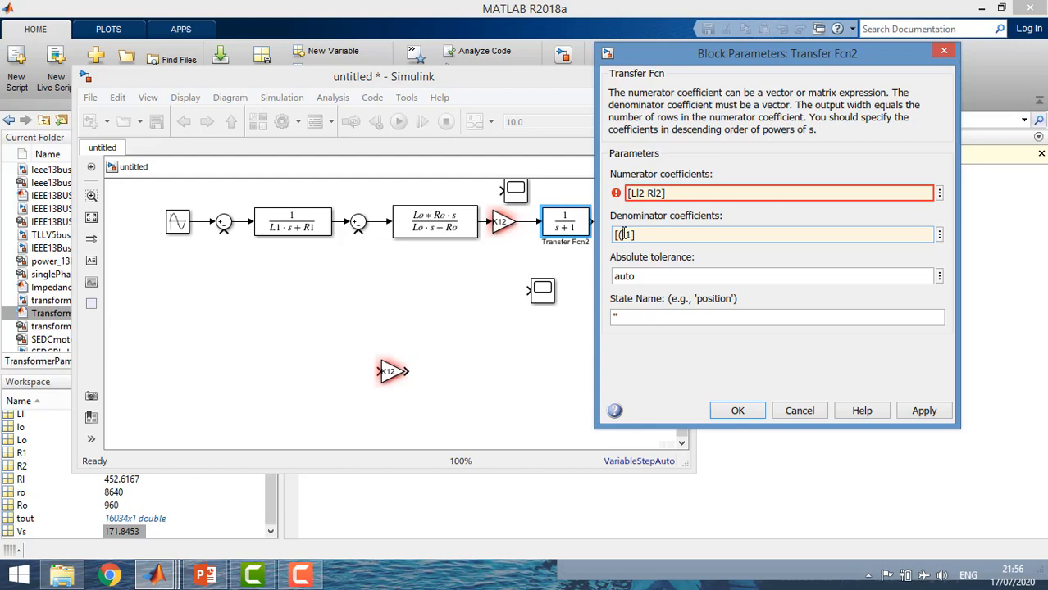
text(Ll2+L2)(Rl2+r2)]R)
click(729, 411)
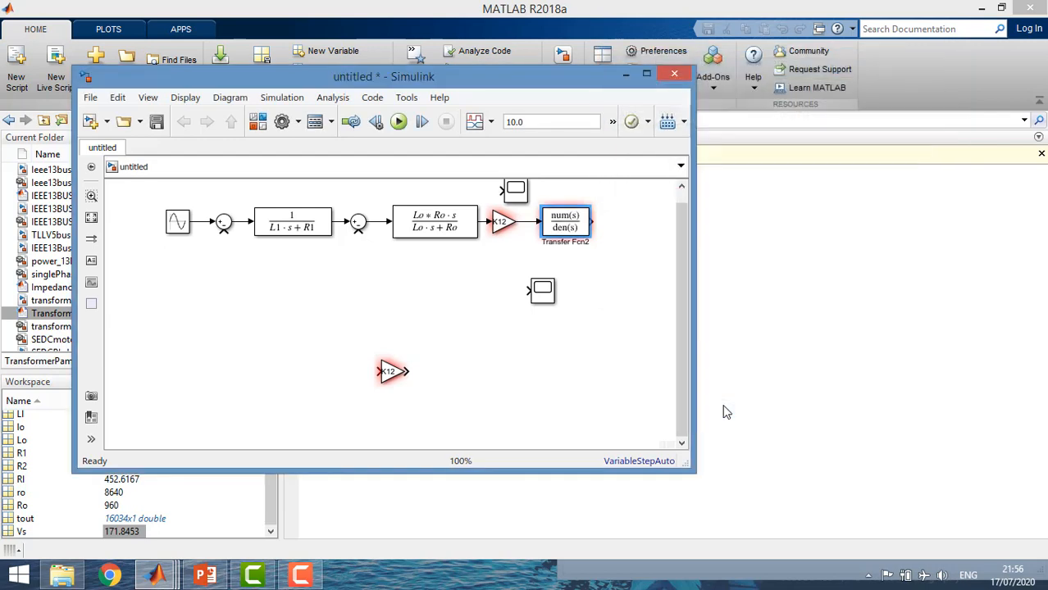
Enlarge the third Transfer Fcn block to show its full expression, align it with the Gain block, and widen the model window
drag(582, 236, 654, 243)
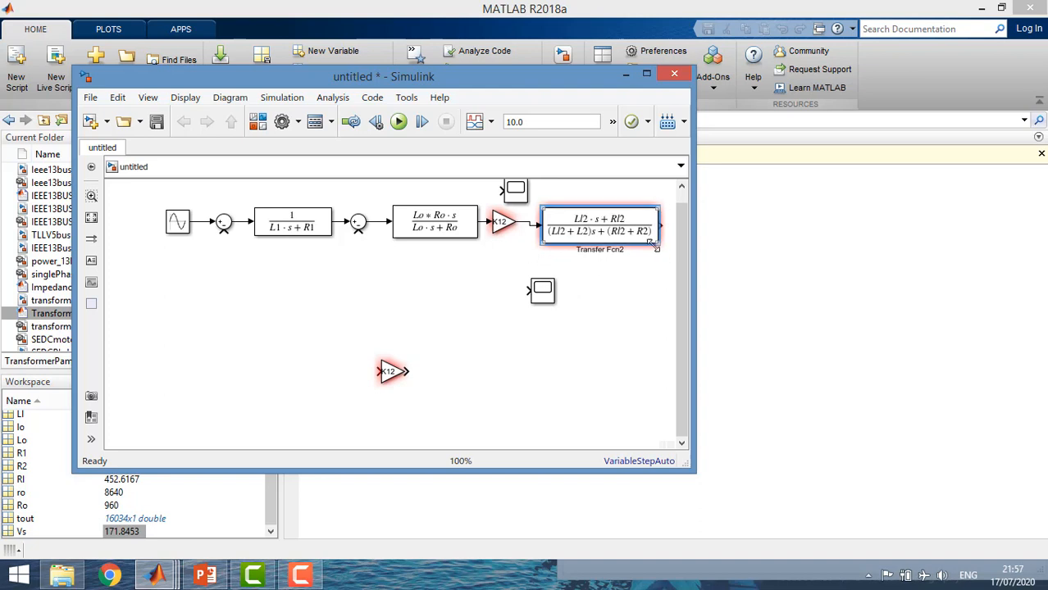
key(Up)
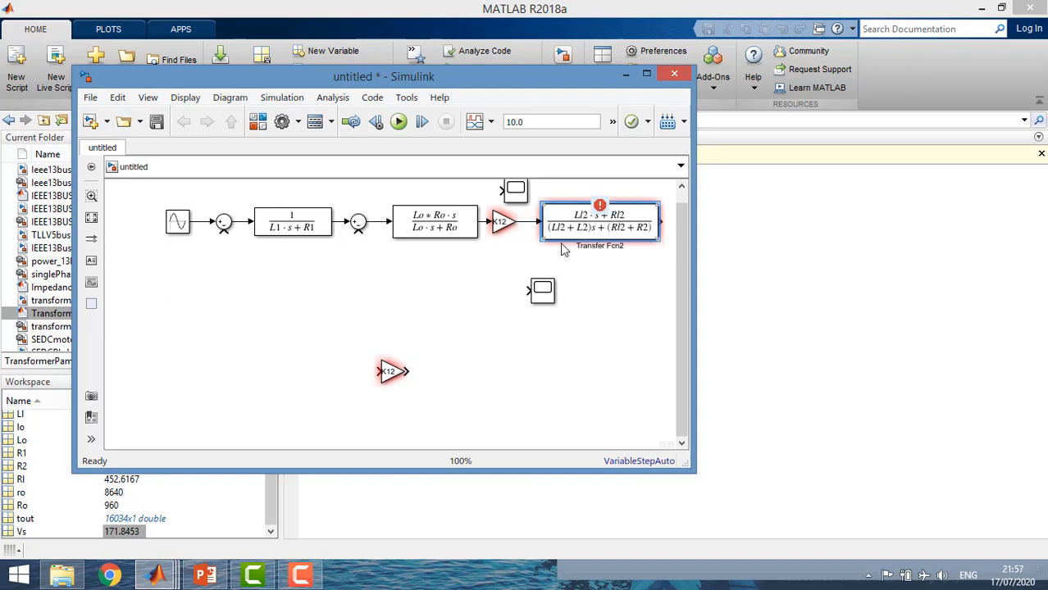
click(529, 270)
drag(696, 295, 766, 285)
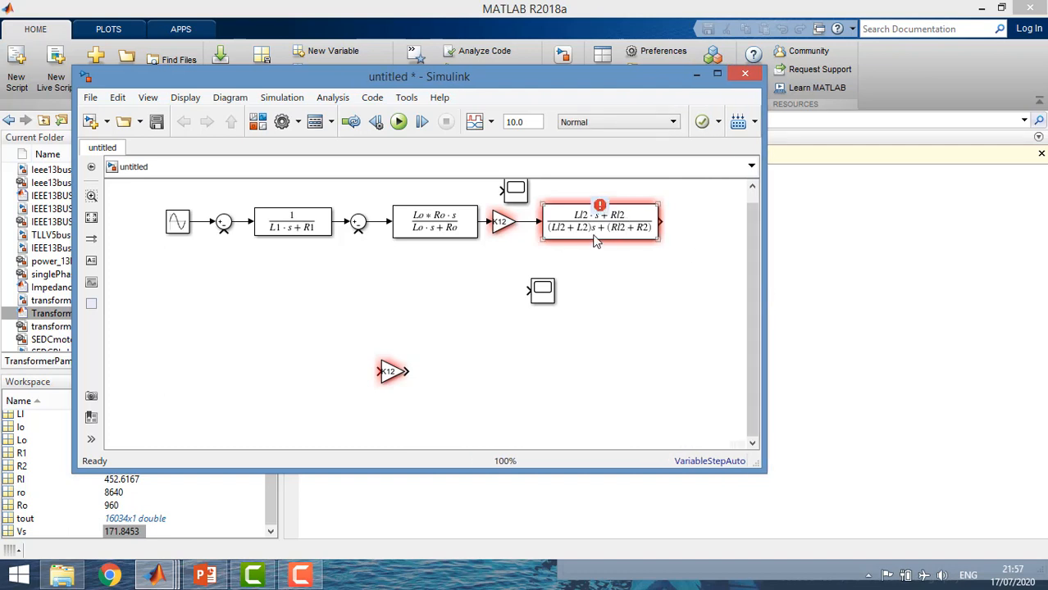
drag(592, 230, 585, 230)
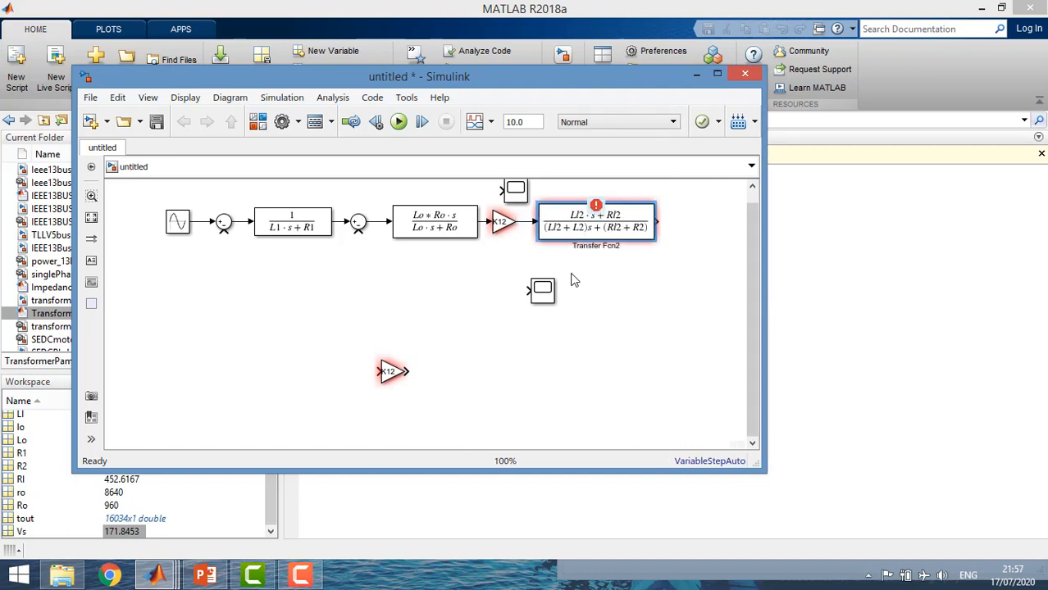
click(574, 272)
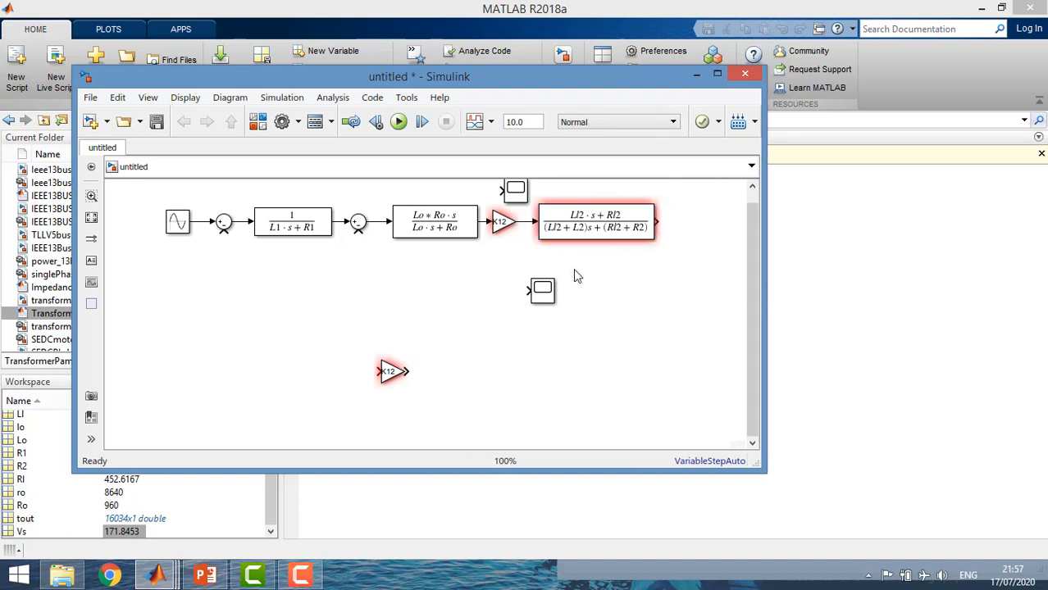
Move the lower Scope block farther down, below the third Transfer Fcn block
click(541, 295)
drag(541, 295, 595, 368)
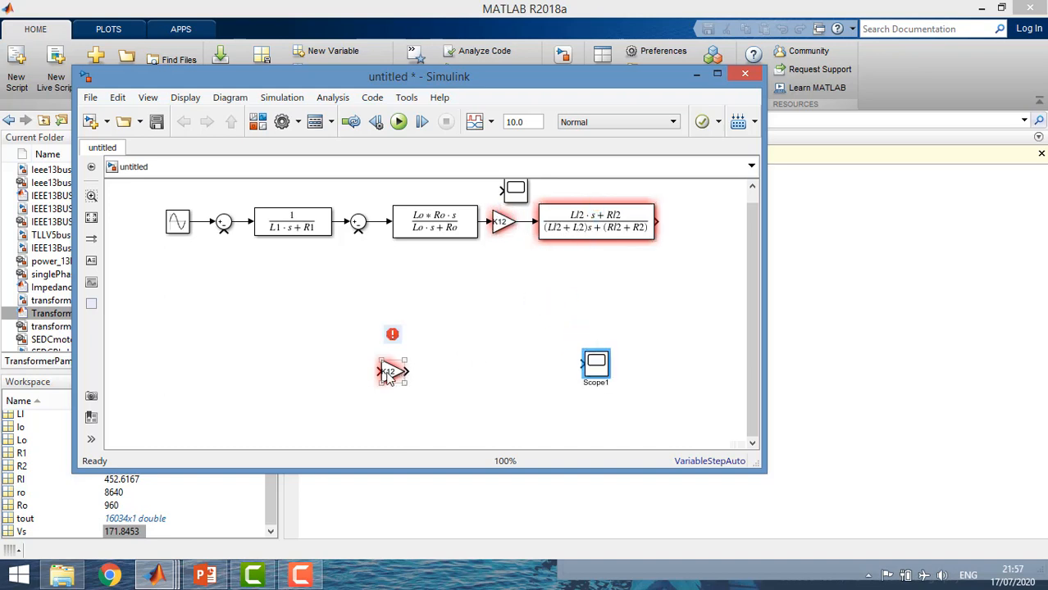
Move the spare K12 Gain block directly below the first Gain block and flip it to face the opposite way
drag(393, 371, 501, 281)
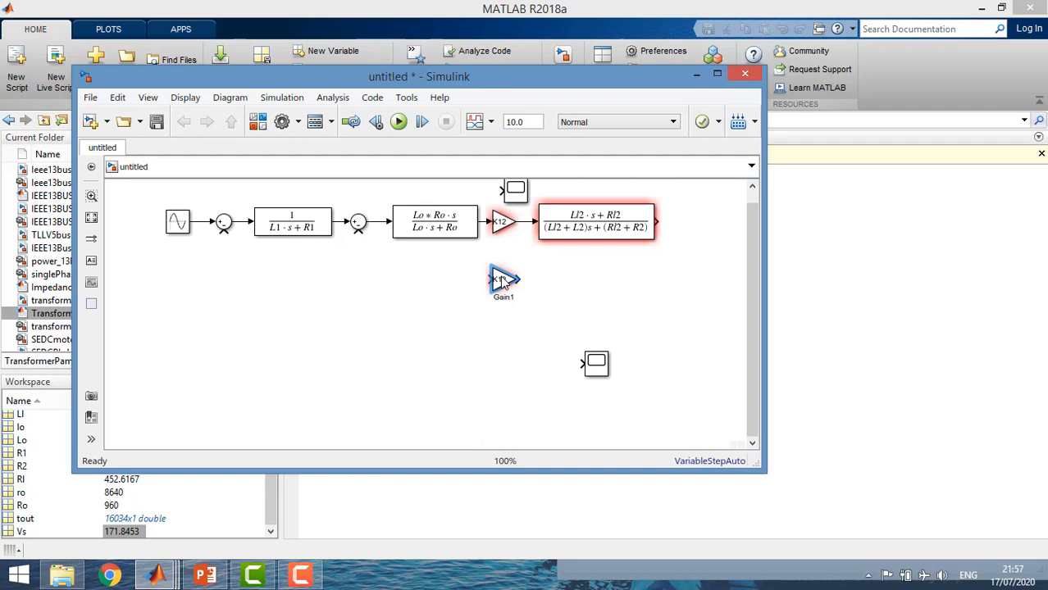
right_click(501, 280)
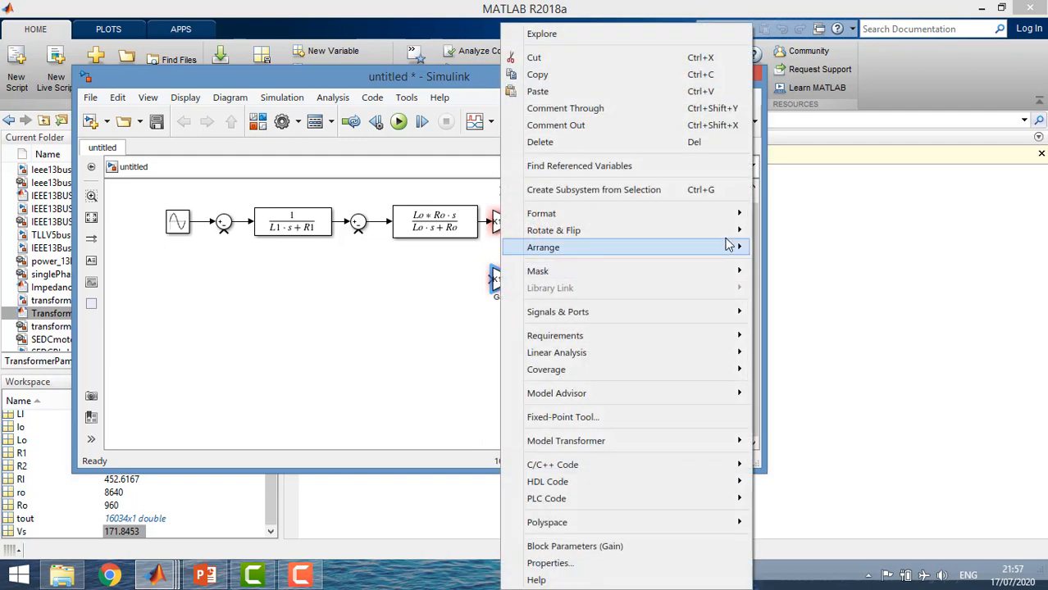
mouse_move(728, 231)
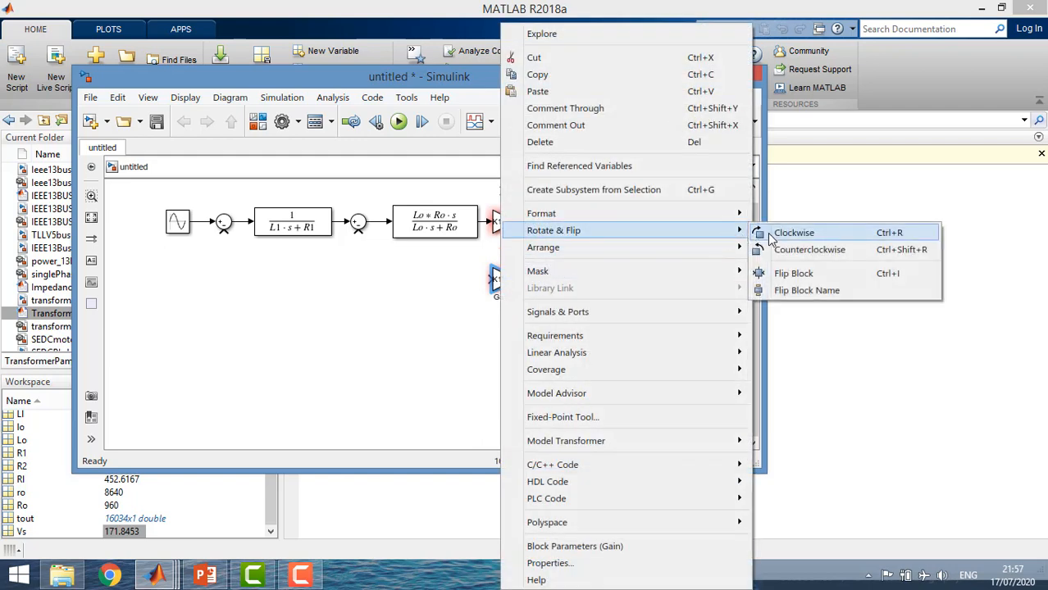
click(791, 274)
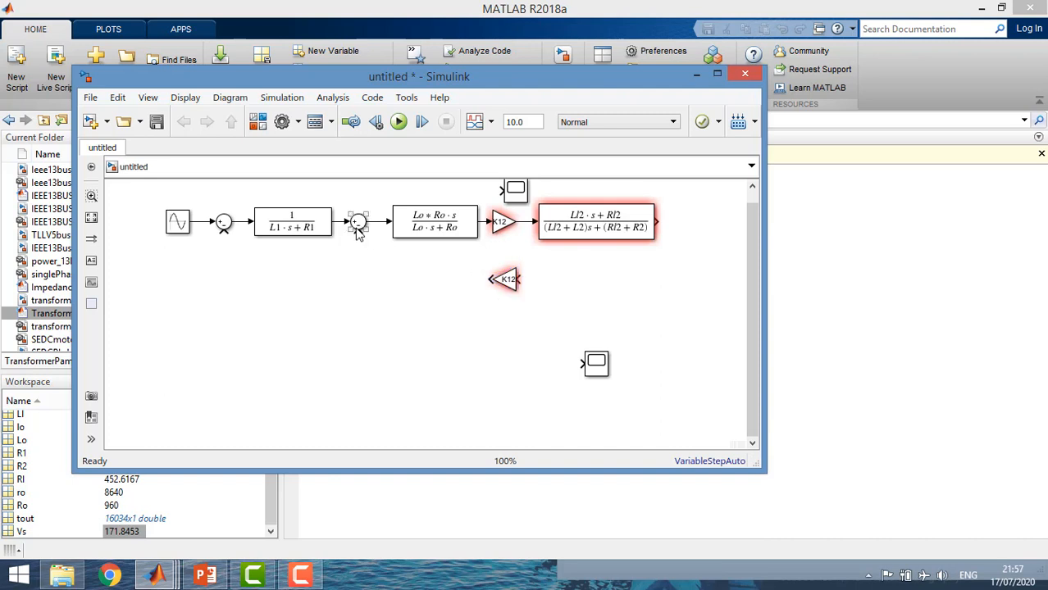
Duplicate the second Sum block into the empty area below it and flip the copy
key(ctrl+c)
click(382, 308)
key(ctrl+v)
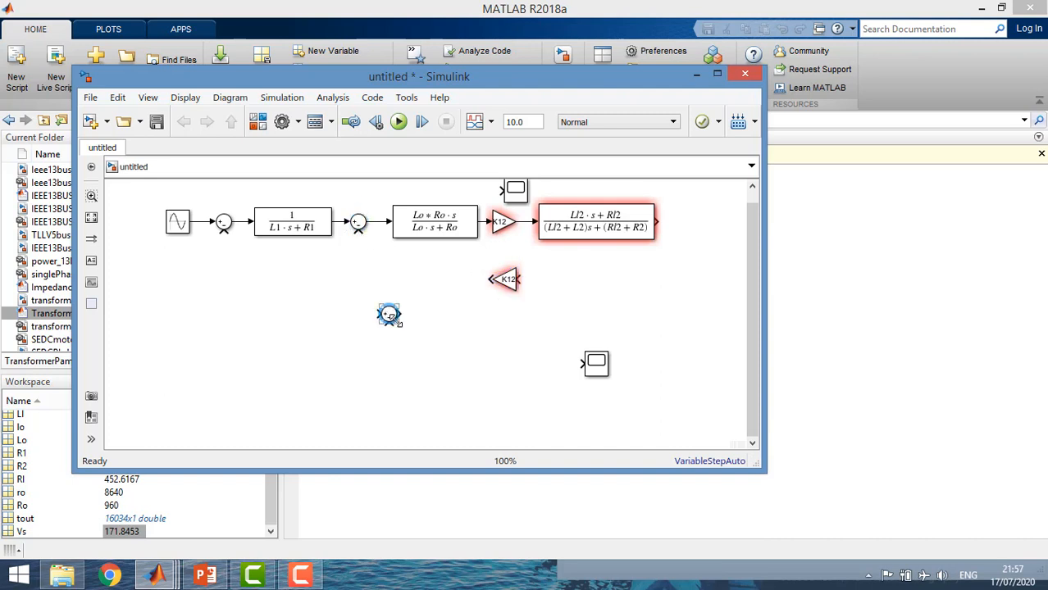
right_click(389, 316)
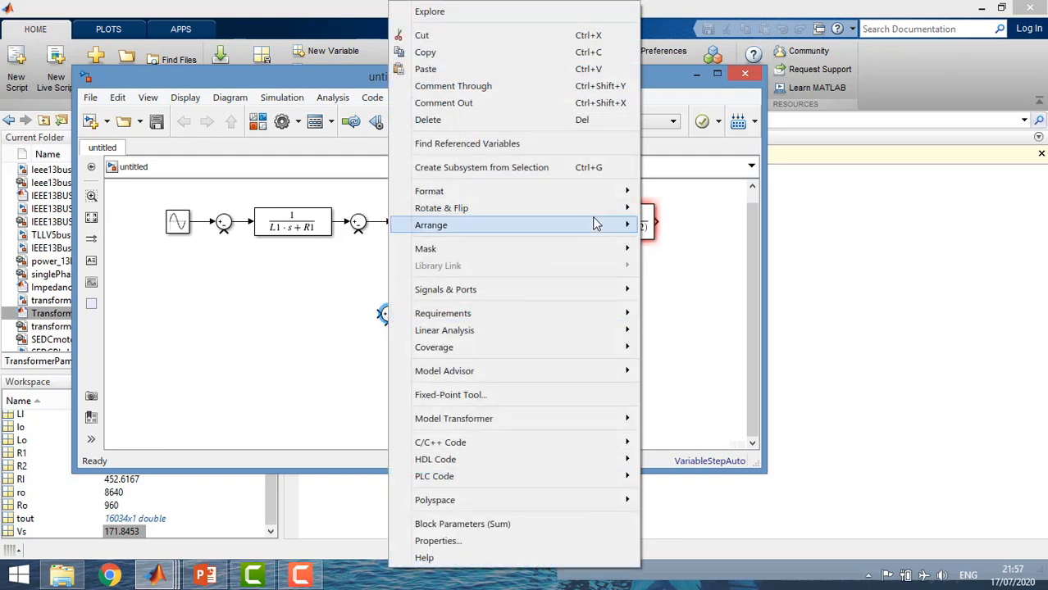
mouse_move(622, 220)
click(664, 250)
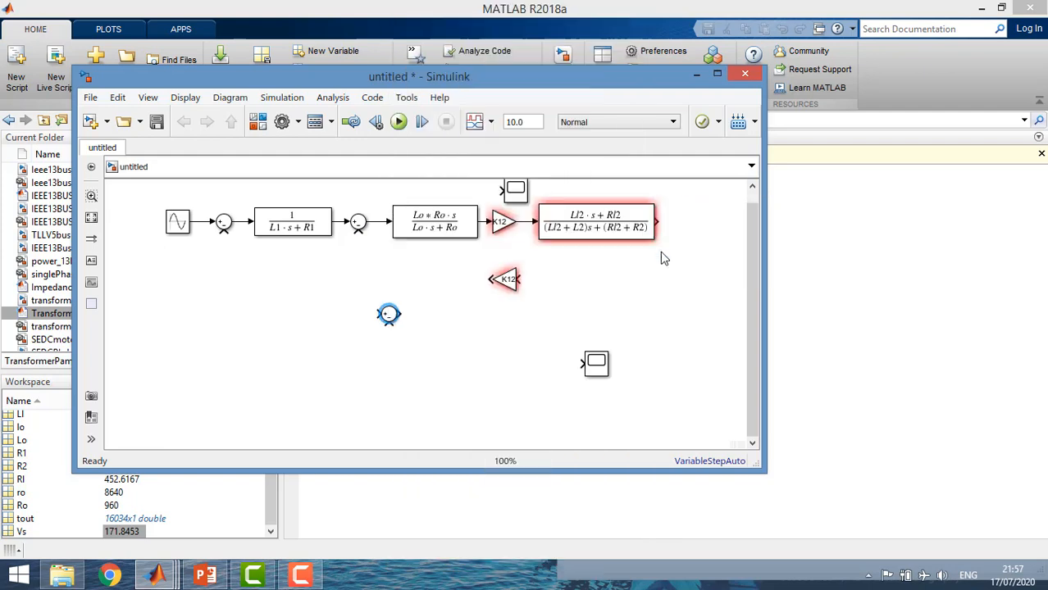
Set the copied Sum block's list of signs to |++ and accept the parameters
double_click(390, 314)
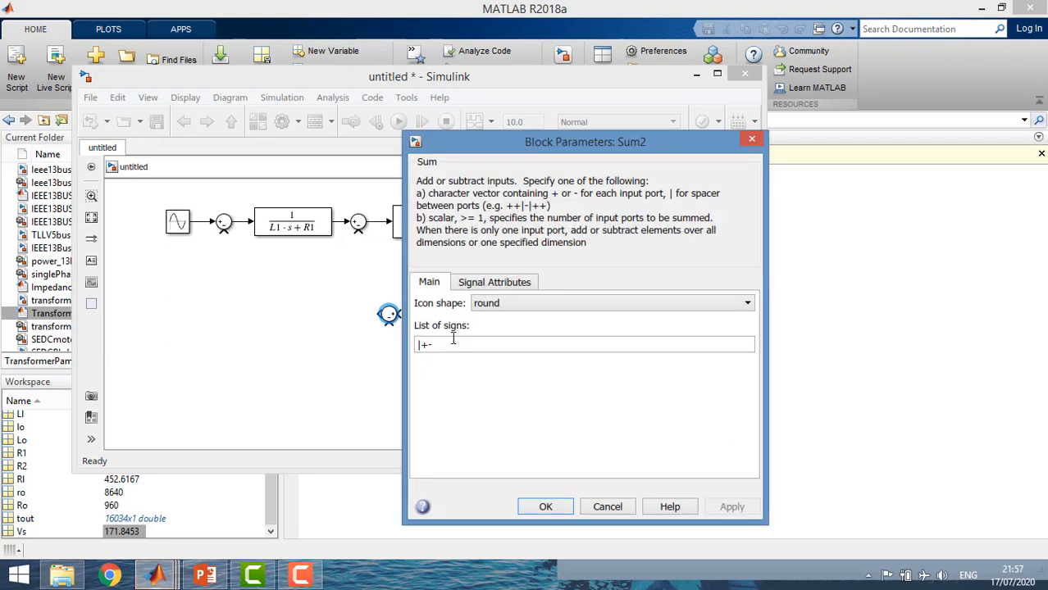
double_click(444, 344)
click(444, 345)
key(BackSpace)
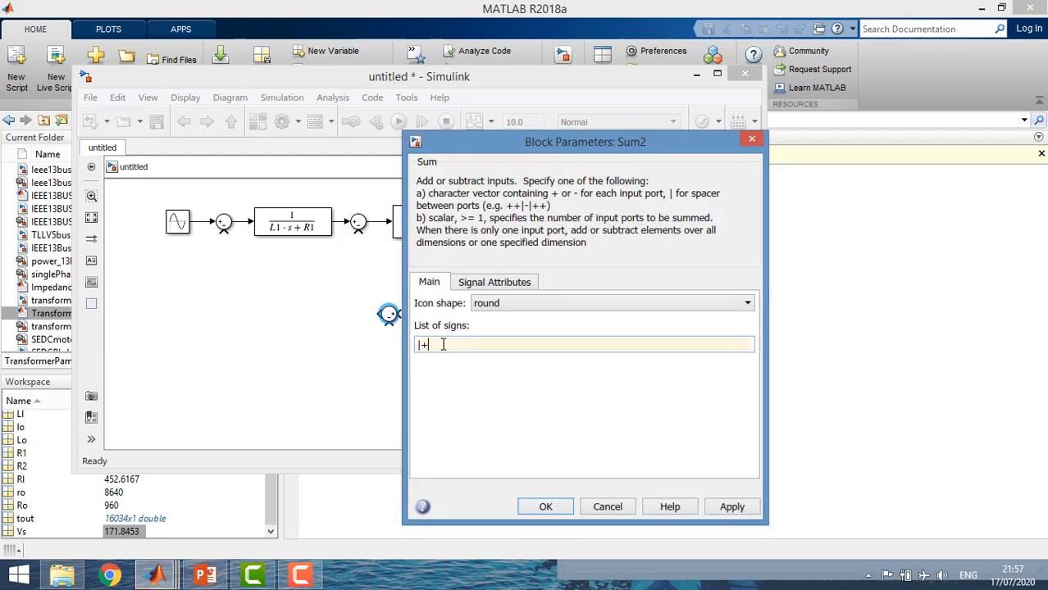
text(+)
key(Return)
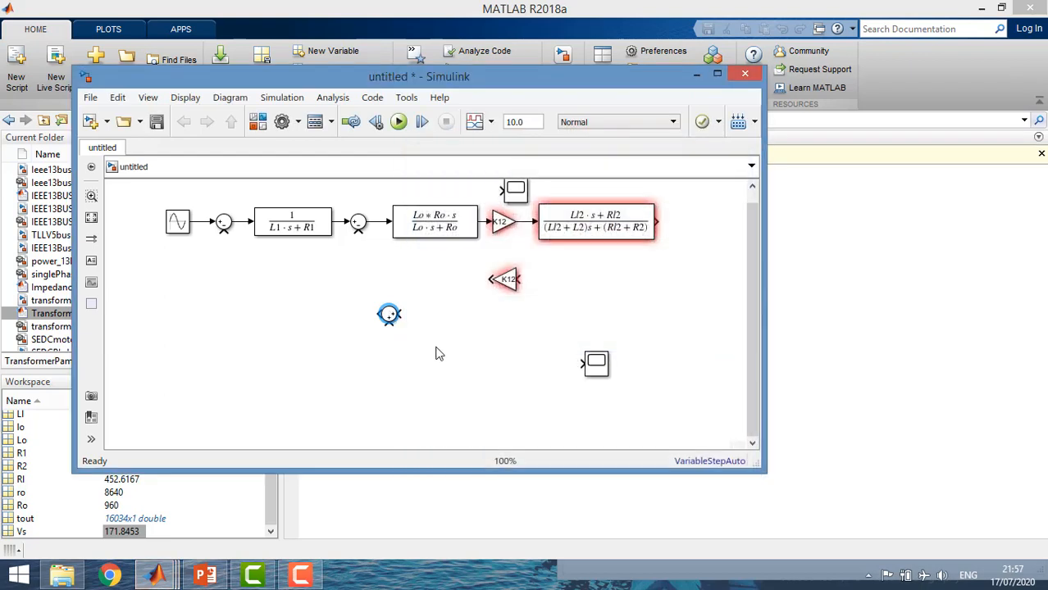
Align the copied Sum block with the flipped Gain, wire its output to the second Sum's negative input and the Gain's output into it
drag(388, 316, 359, 232)
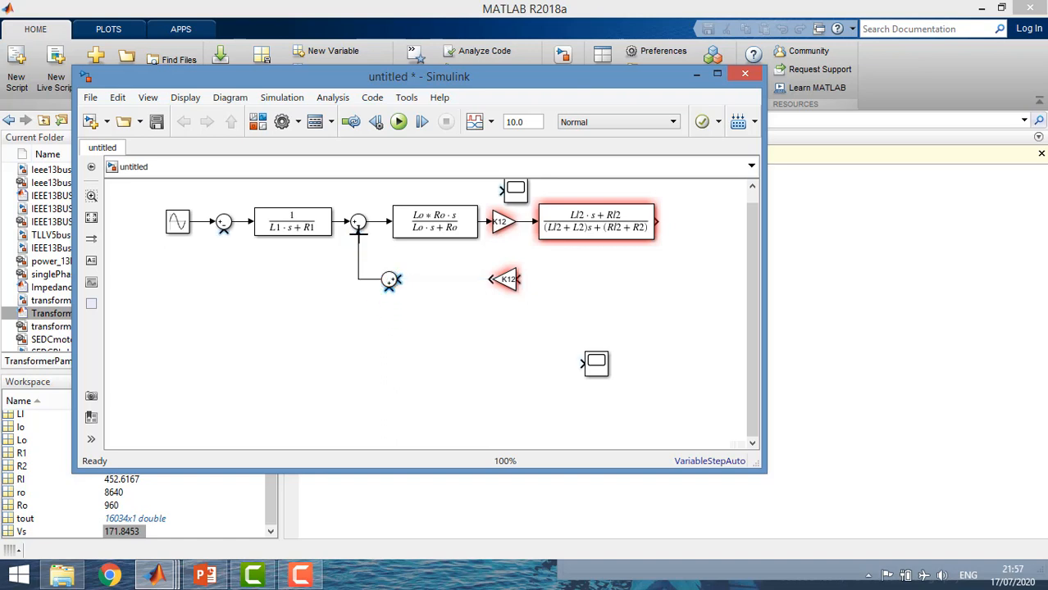
mouse_move(502, 280)
mouse_down()
mouse_move(449, 280)
mouse_move(518, 282)
mouse_move(497, 281)
mouse_up()
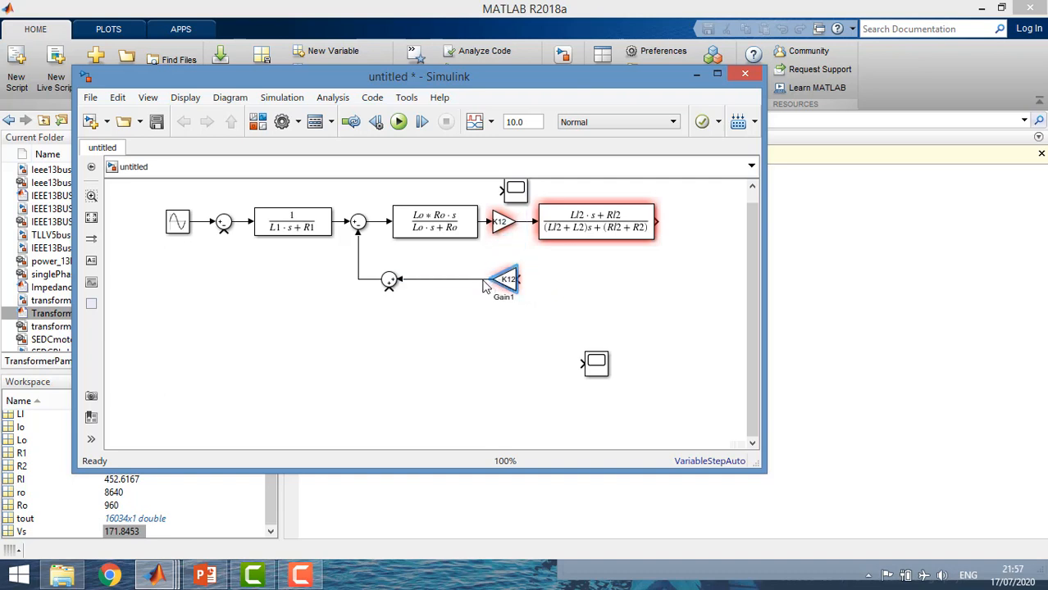
click(549, 294)
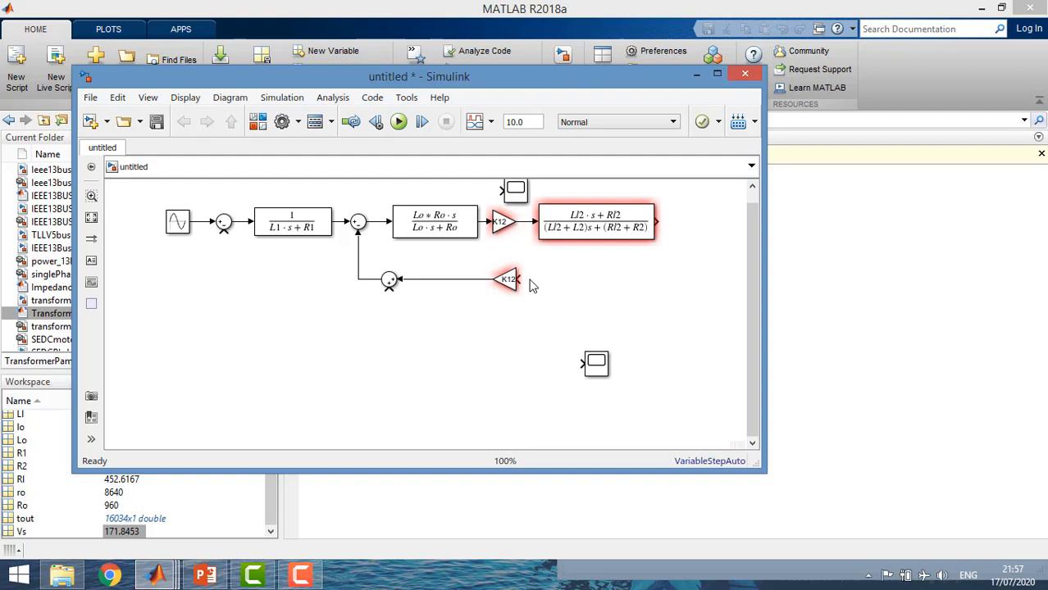
Duplicate the first Transfer Fcn block into the empty area below the feedback Sum block and flip the copy
click(324, 232)
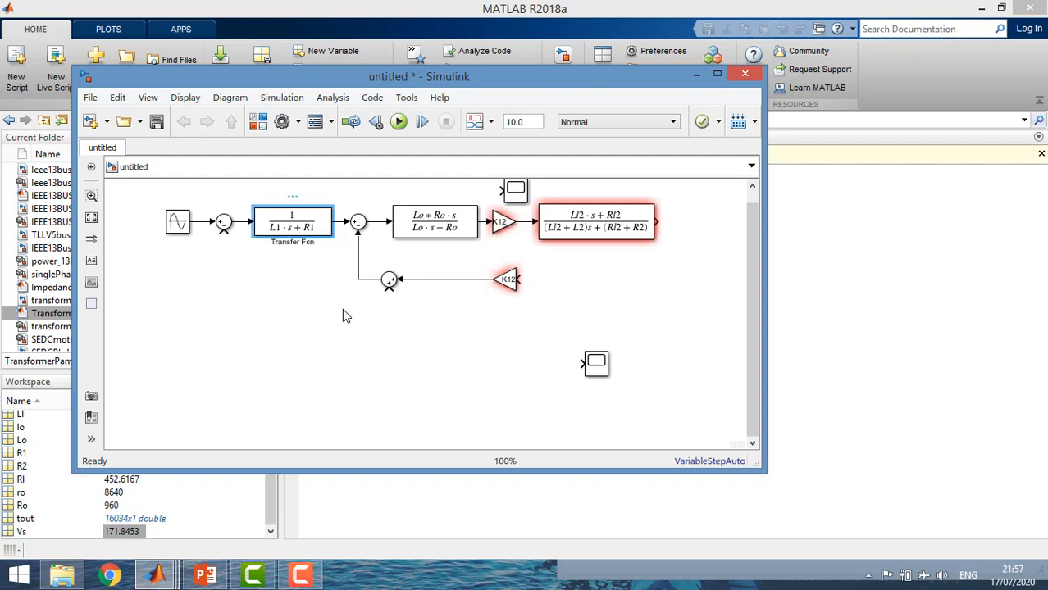
click(360, 346)
key(ctrl+v)
drag(369, 326, 383, 349)
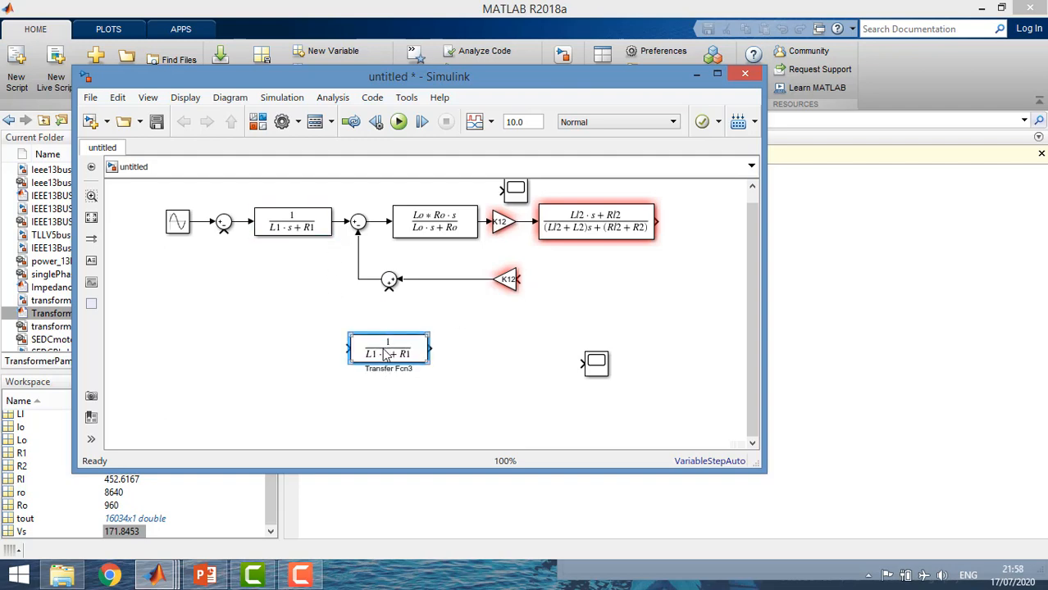
right_click(386, 352)
mouse_move(577, 207)
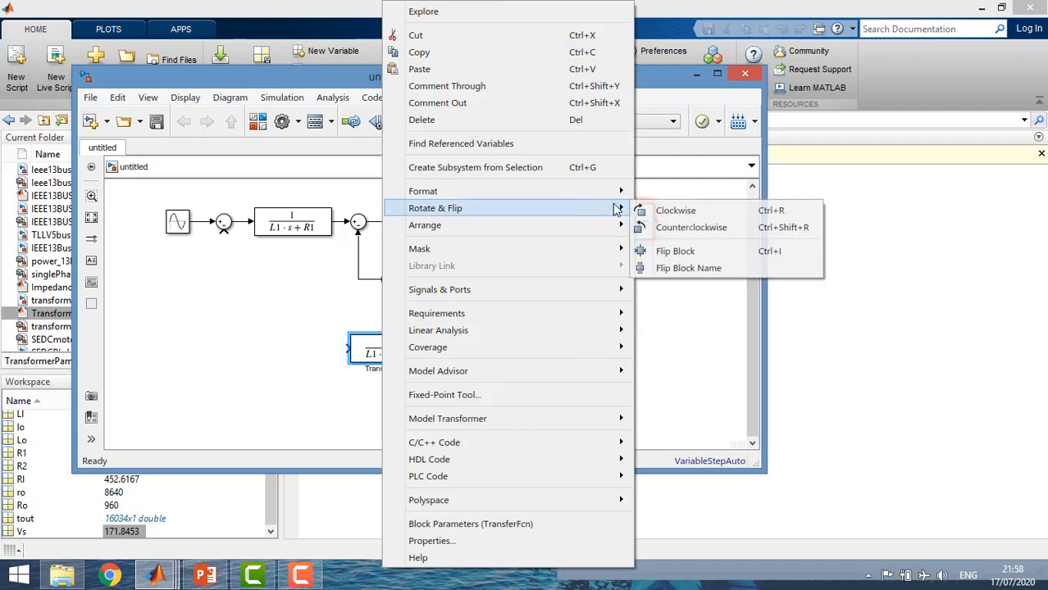
click(662, 251)
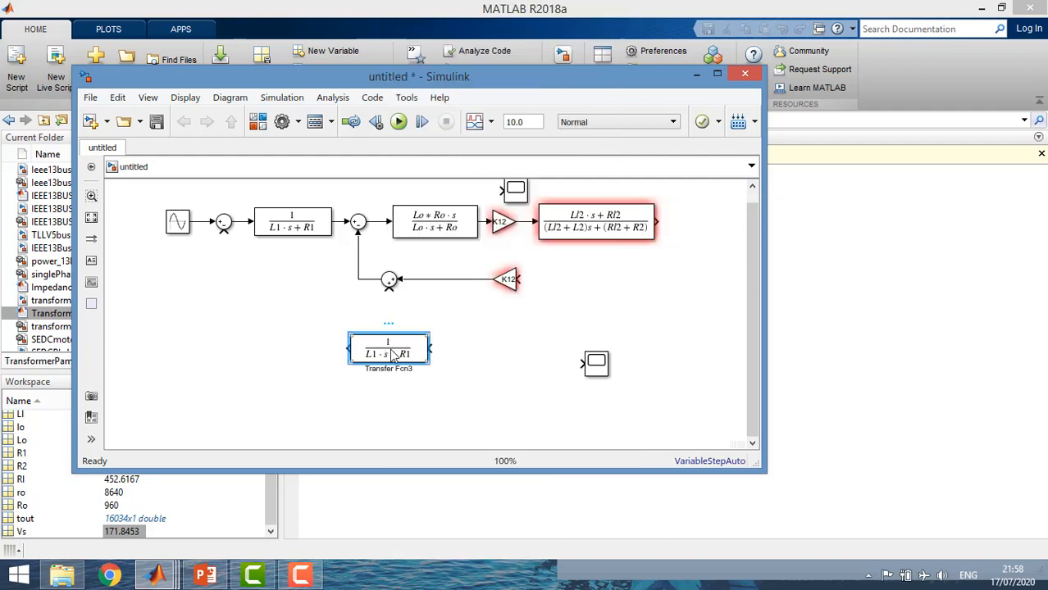
Set the flipped Transfer Fcn block's denominator coefficients to [Ll2 Rl2] and accept the parameters
double_click(393, 355)
triple_click(465, 362)
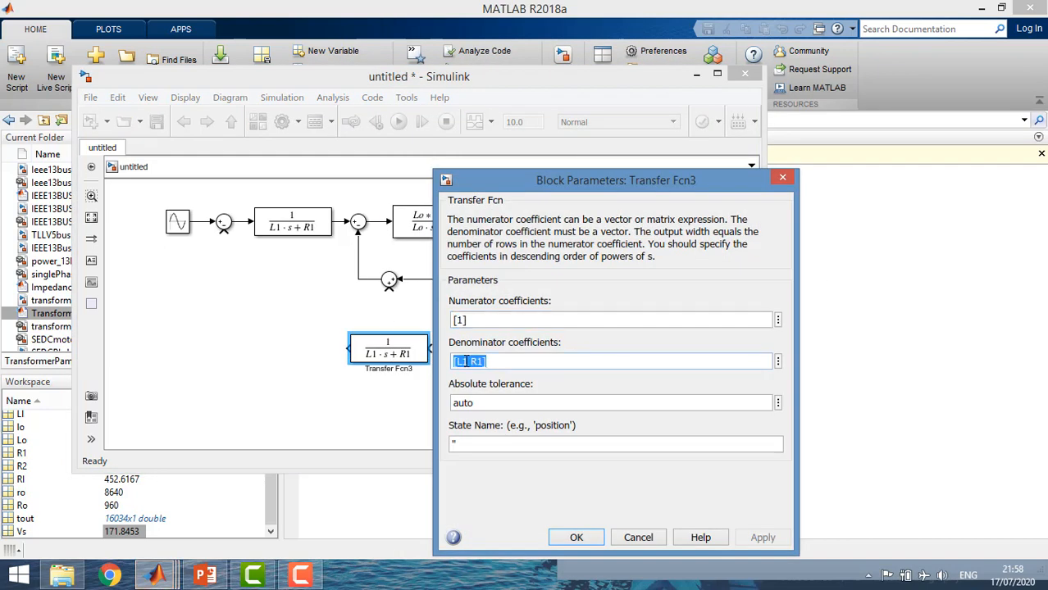
key(End)
key(Left)
key(BackSpace)
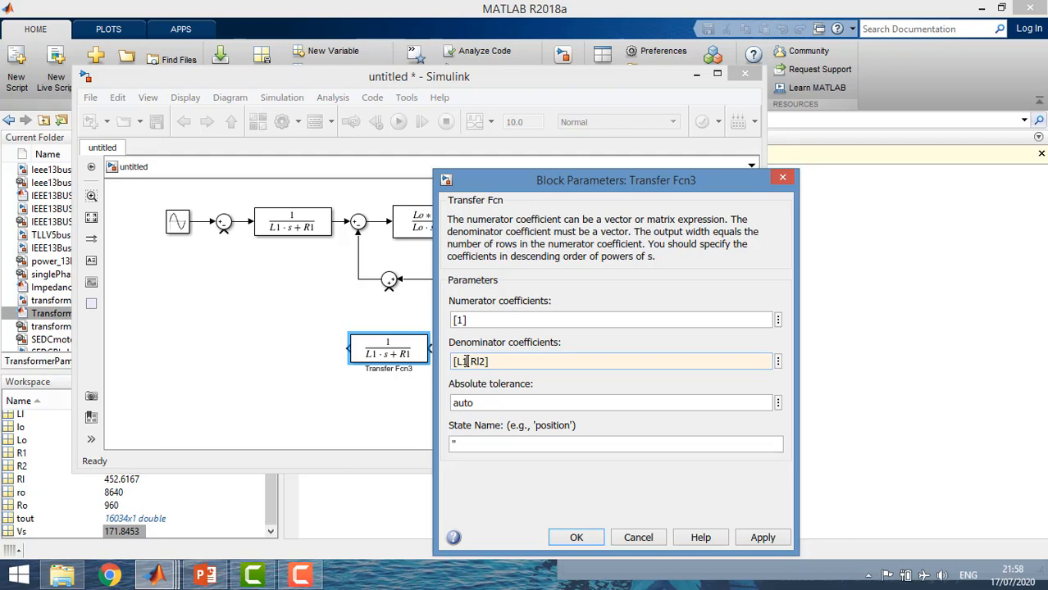
key(BackSpace)
text(l2)
click(562, 538)
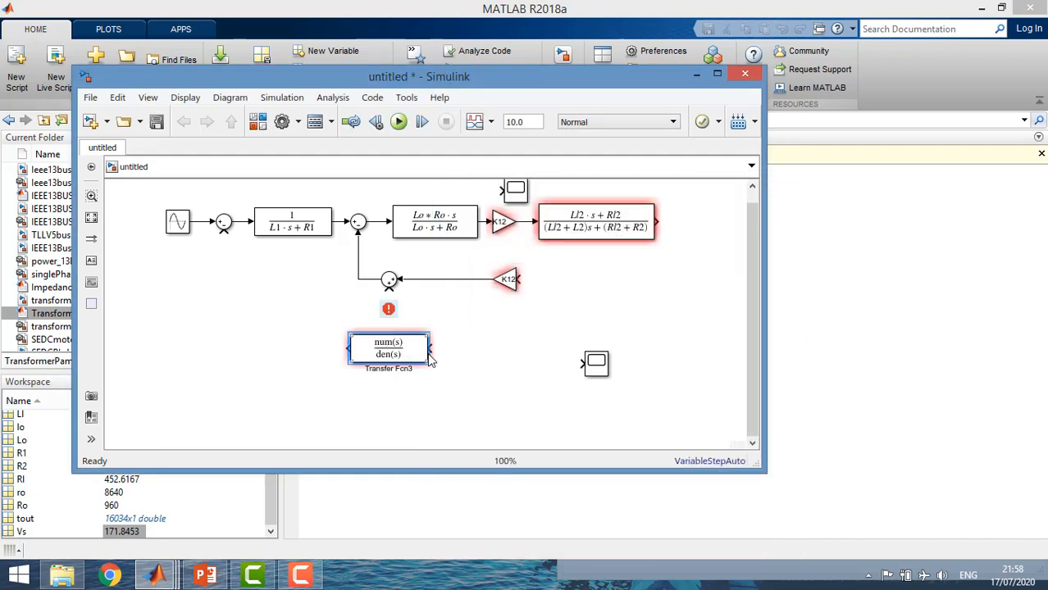
Enlarge the flipped Transfer Fcn block to show its full expression and connect its output to the flipped Gain's input
drag(422, 360, 616, 290)
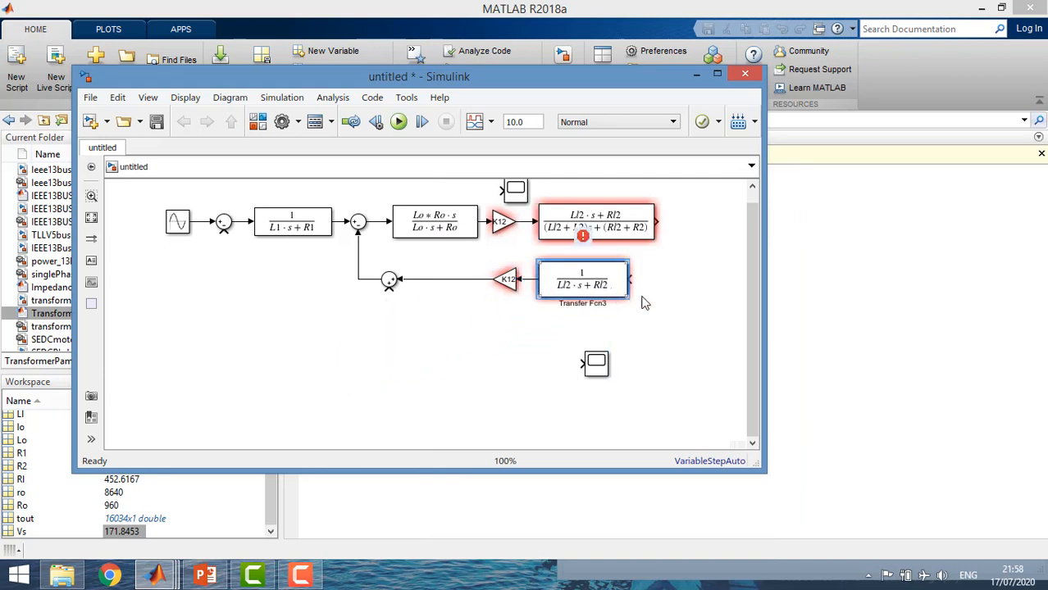
click(647, 299)
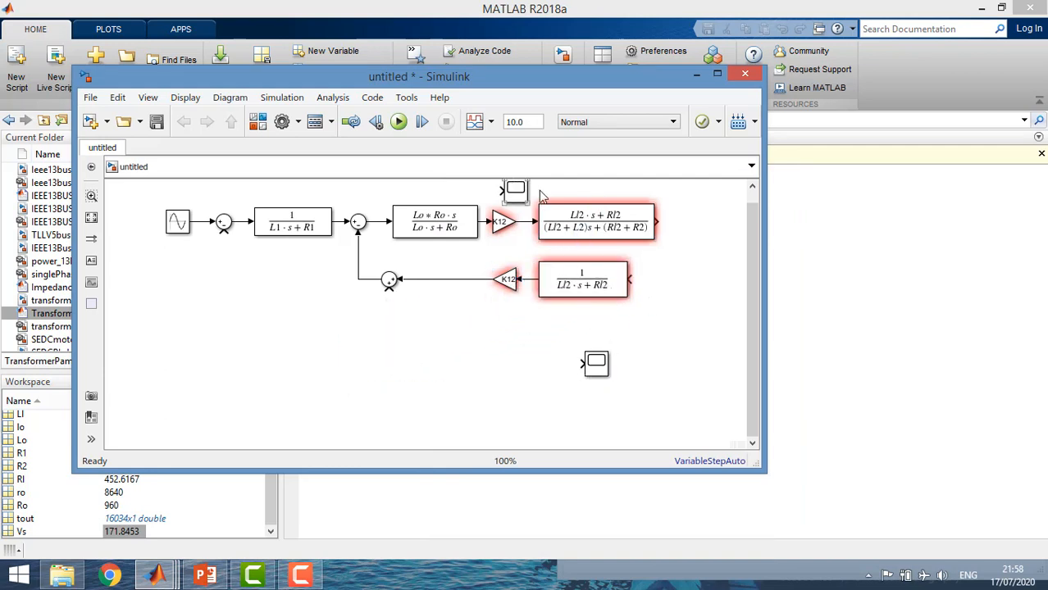
Connect the upper Scope to the third Transfer Fcn's output and branch that signal to the flipped Transfer Fcn's input
drag(541, 195, 691, 227)
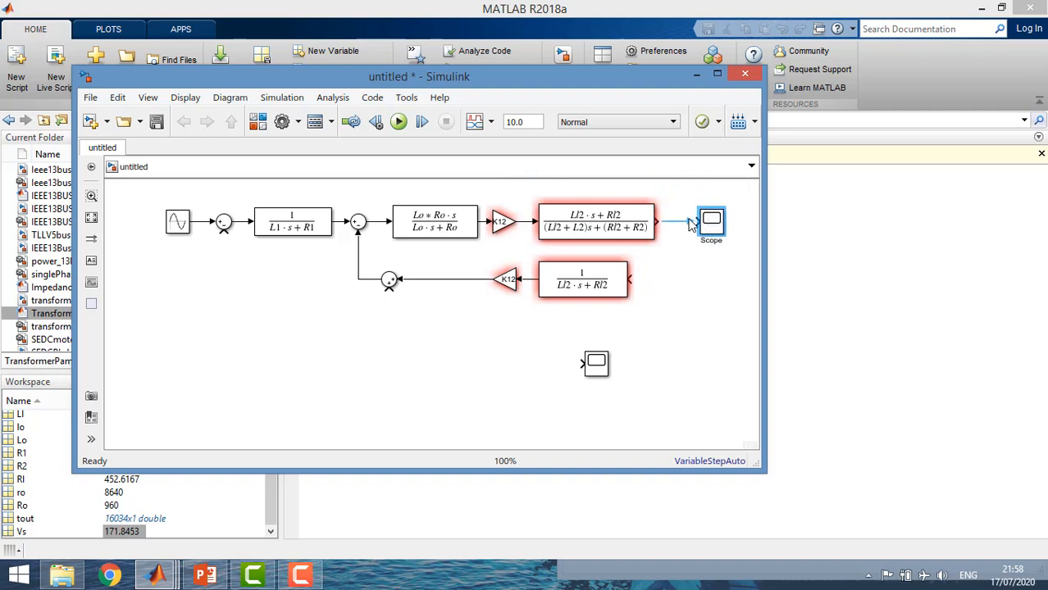
click(689, 222)
click(631, 278)
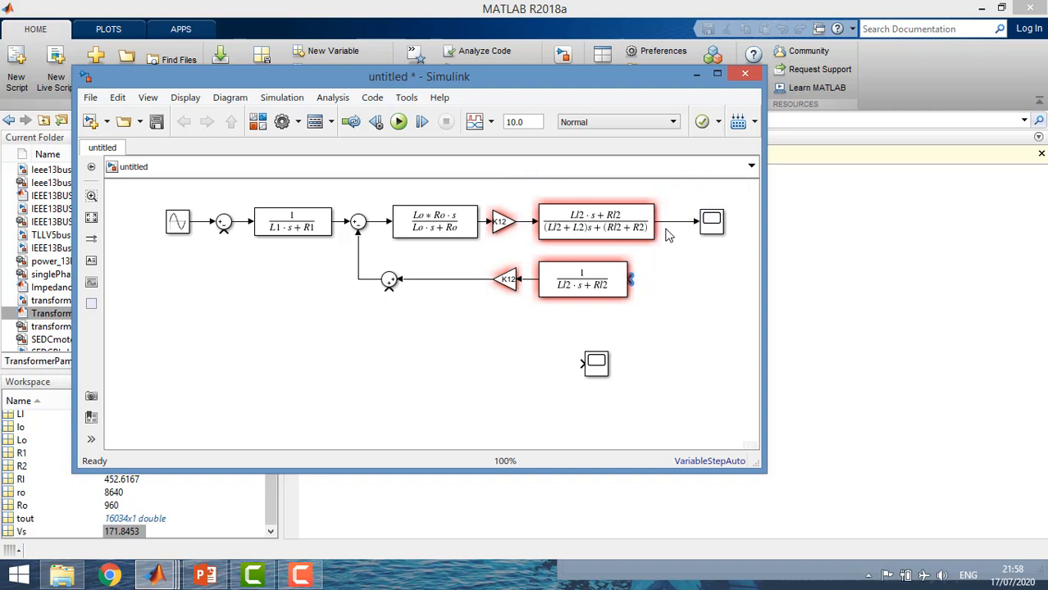
drag(644, 277, 668, 236)
Duplicate the two-Gain secondary branch with its Transfer Fcn blocks and Scope below the original, moving the unconnected Scope below the first Transfer Fcn
drag(698, 330, 557, 185)
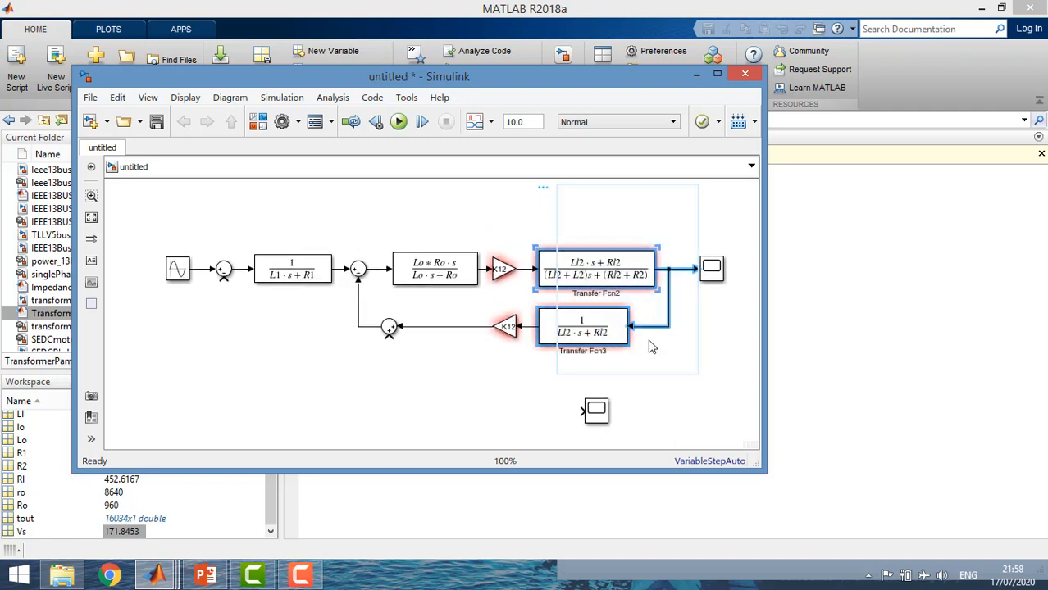
click(722, 379)
drag(742, 380, 557, 244)
click(494, 377)
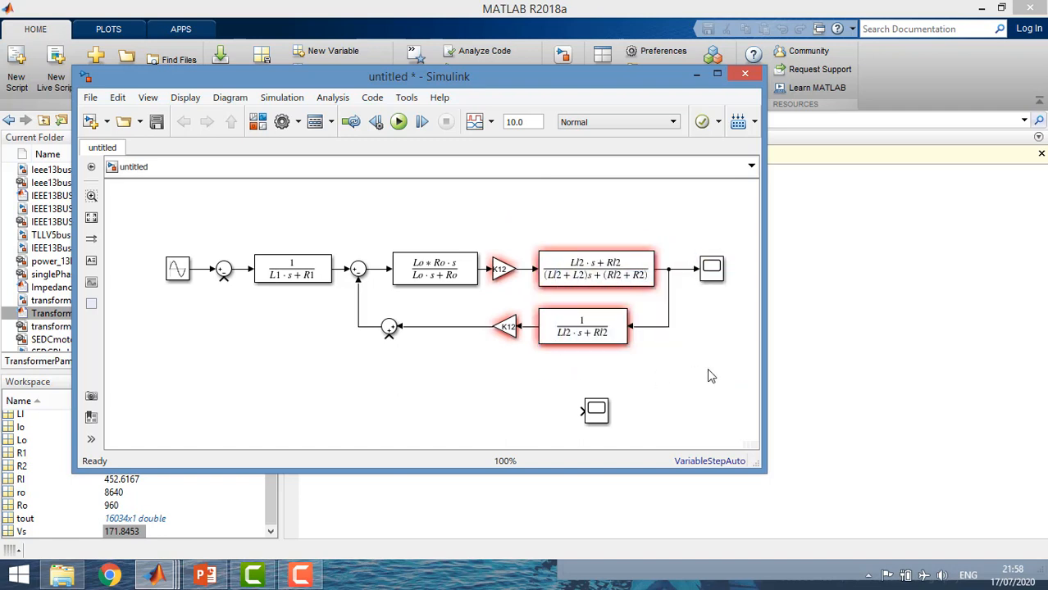
drag(718, 376, 502, 237)
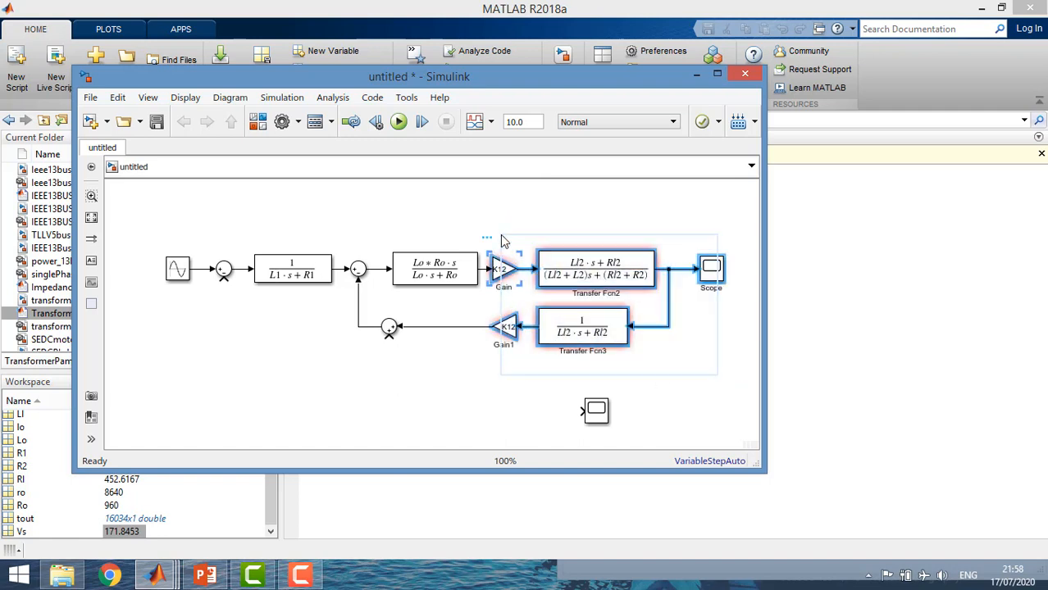
click(501, 374)
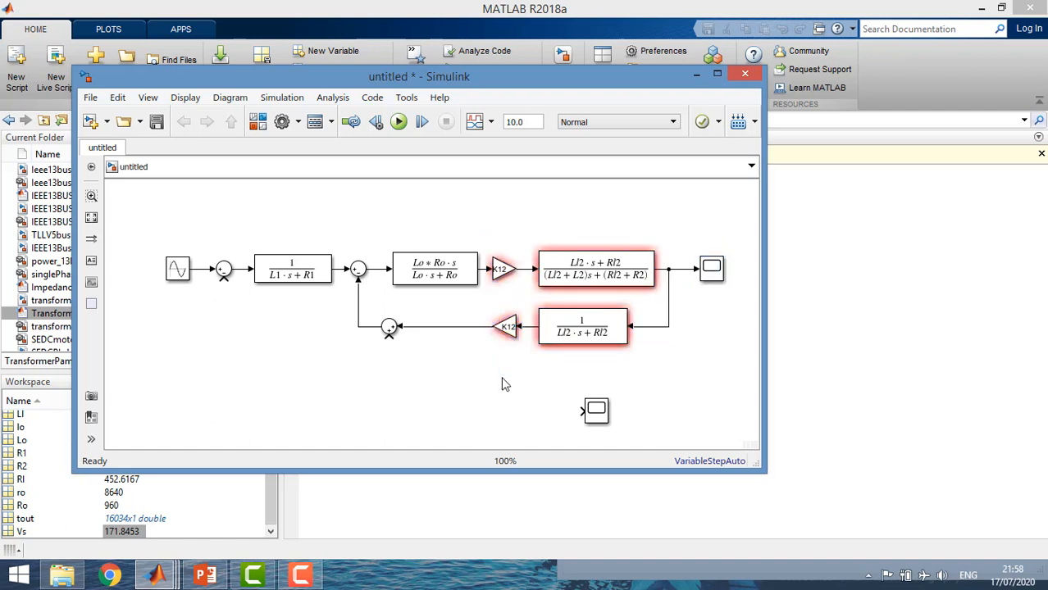
drag(594, 412, 263, 365)
click(591, 435)
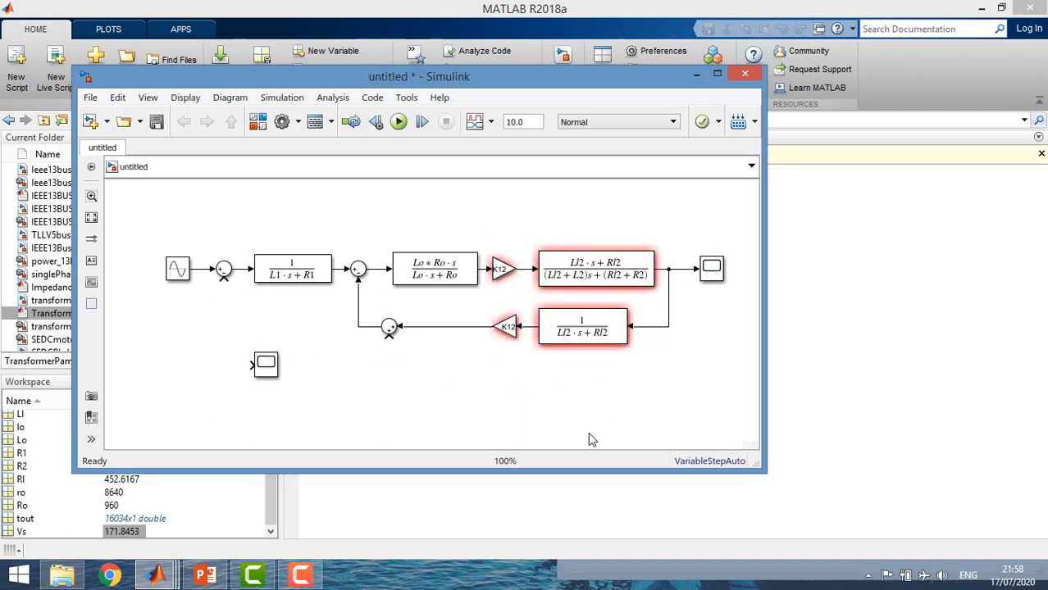
key(ctrl+v)
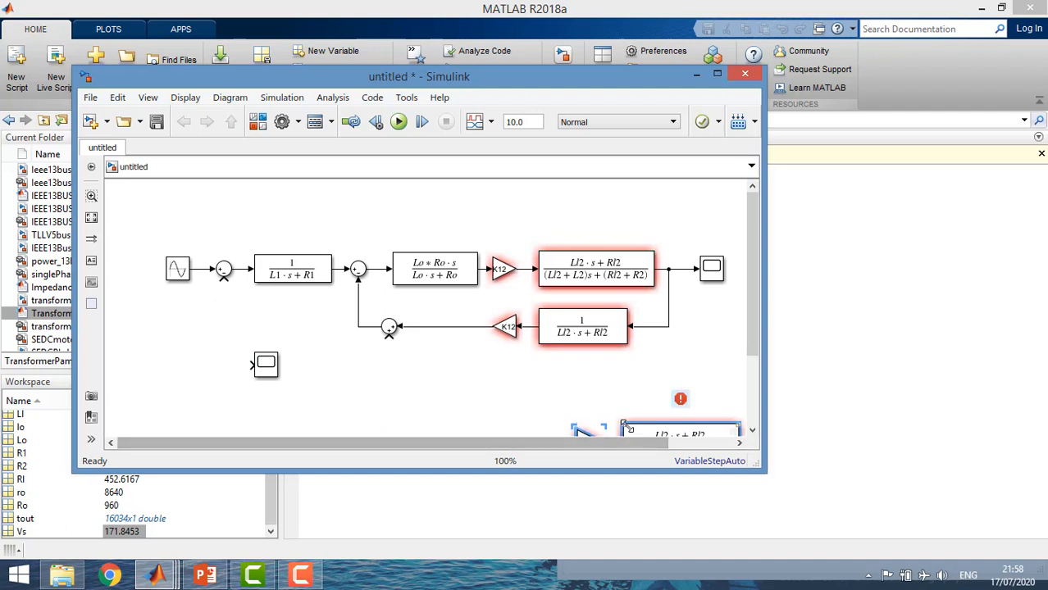
drag(624, 424, 550, 375)
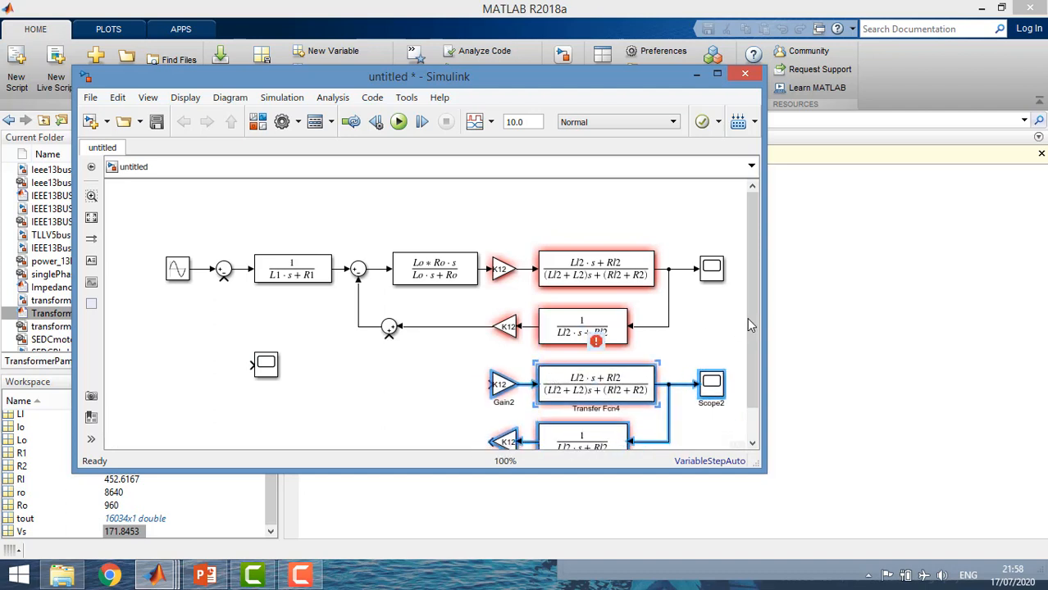
drag(750, 317, 765, 378)
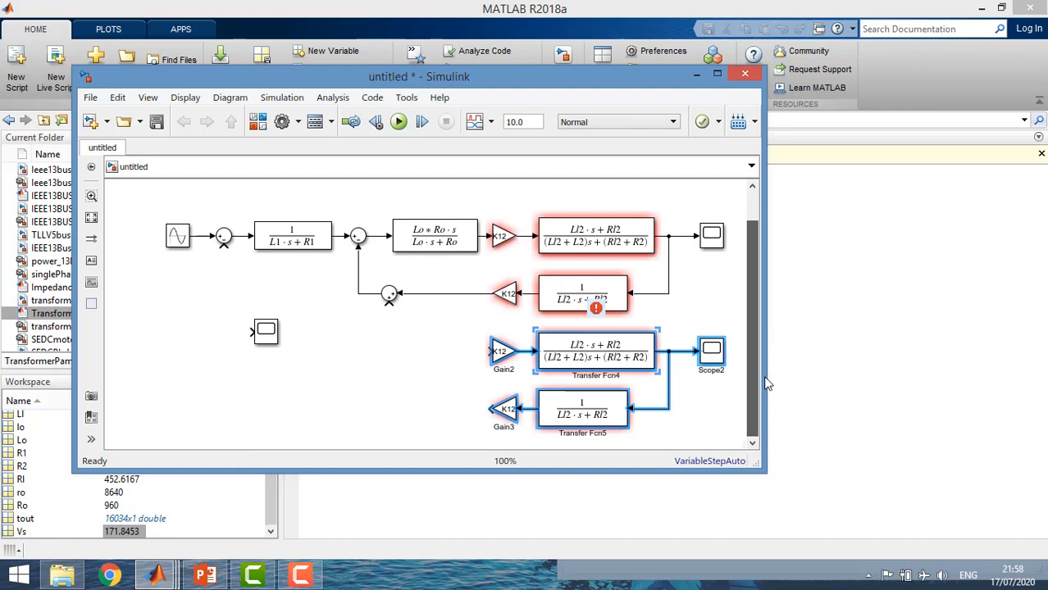
Set the gain of the duplicated branch's forward Gain block to K13
double_click(503, 353)
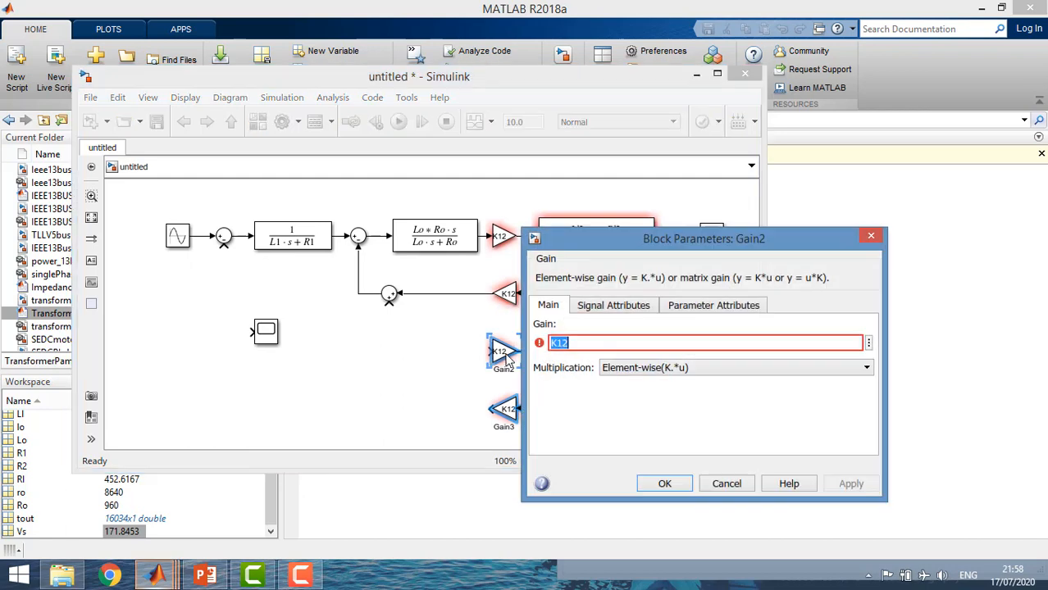
click(574, 341)
key(BackSpace)
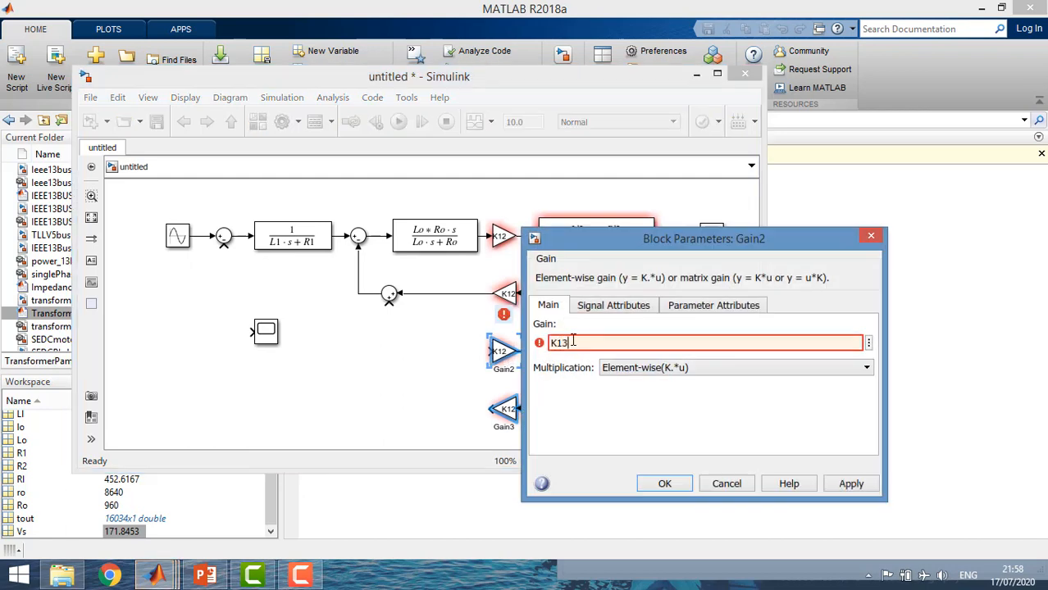
key(Return)
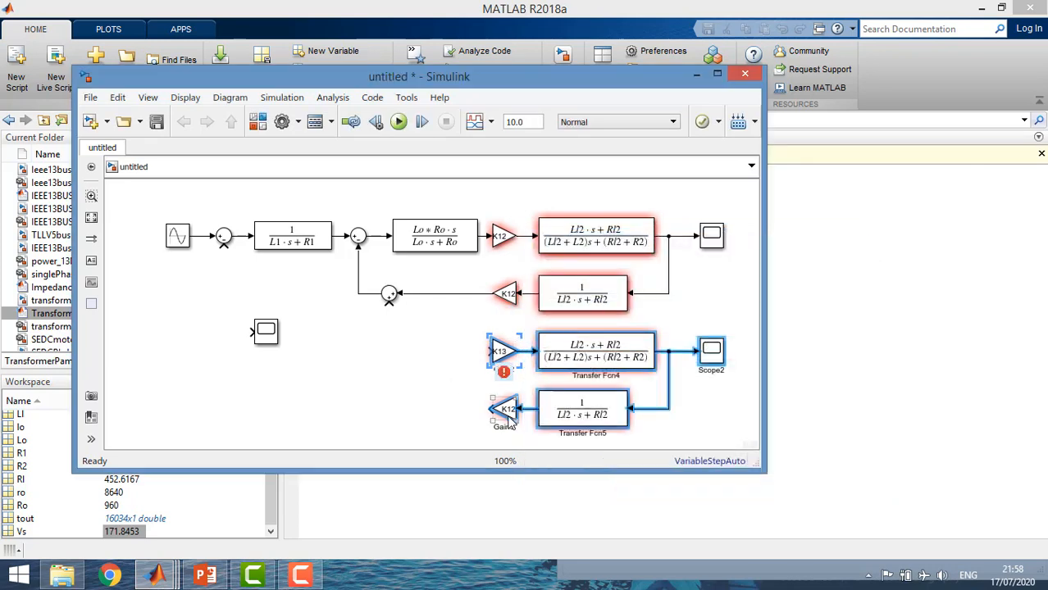
Set the gain of the duplicated branch's flipped Gain block to K13
double_click(508, 412)
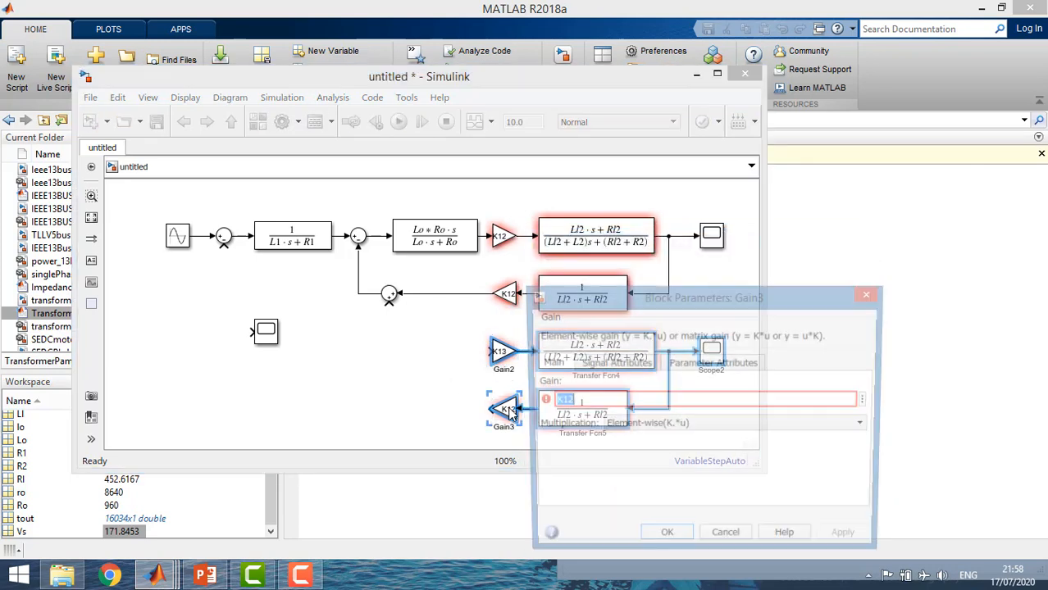
click(573, 400)
key(BackSpace)
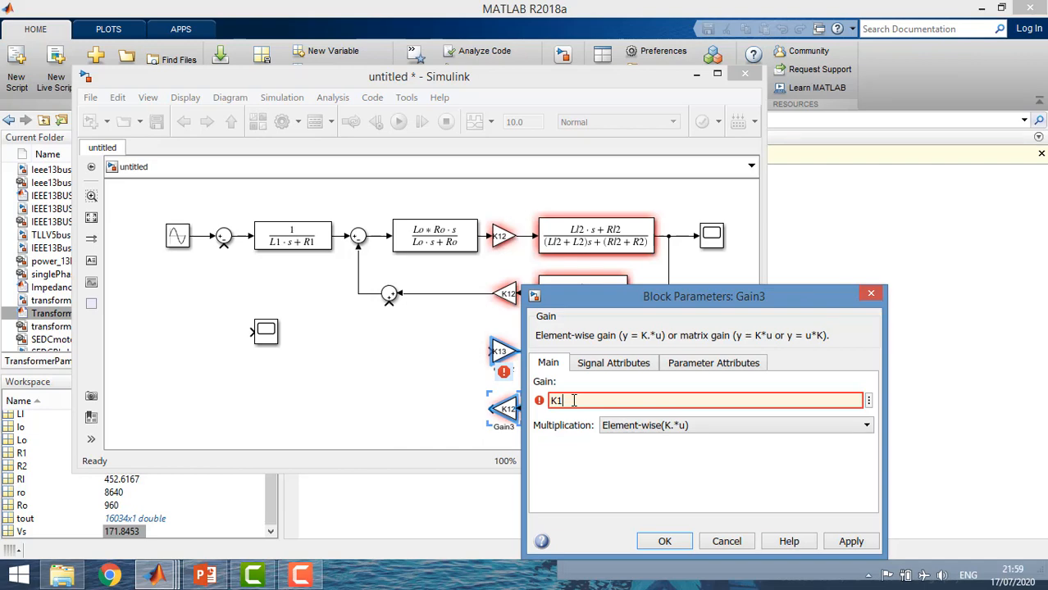
text(3)
key(Return)
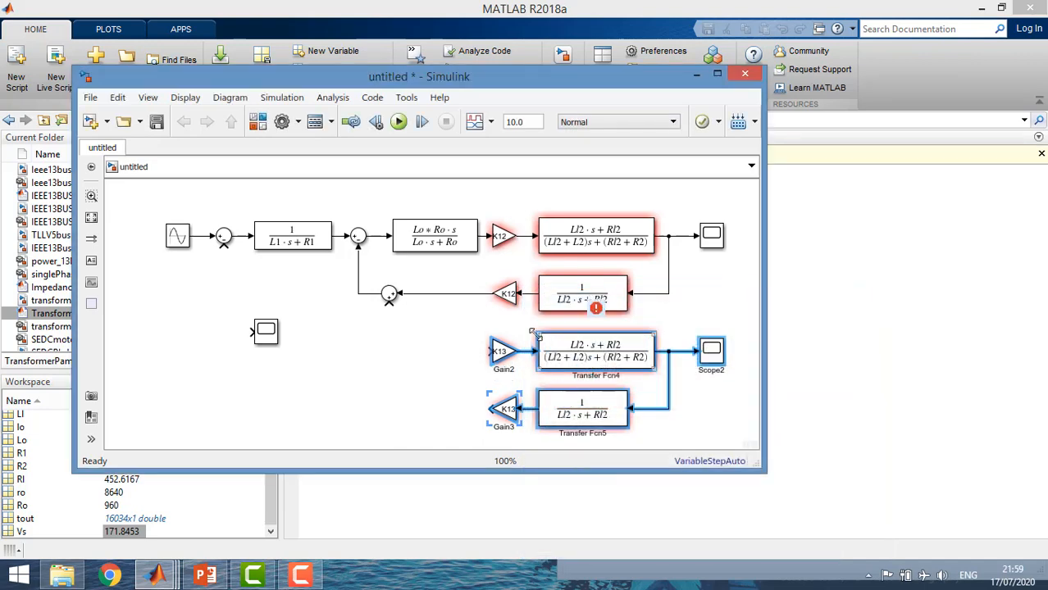
Set the numerator coefficients of the K13 branch's forward Transfer Fcn to [Ll3 Rl3]
double_click(561, 354)
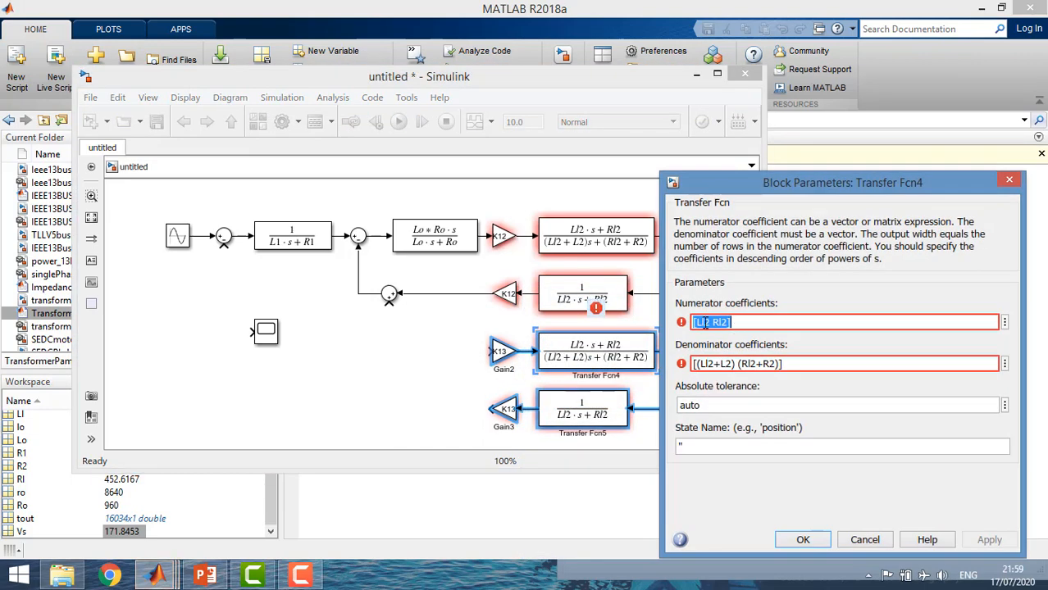
click(711, 322)
key(BackSpace)
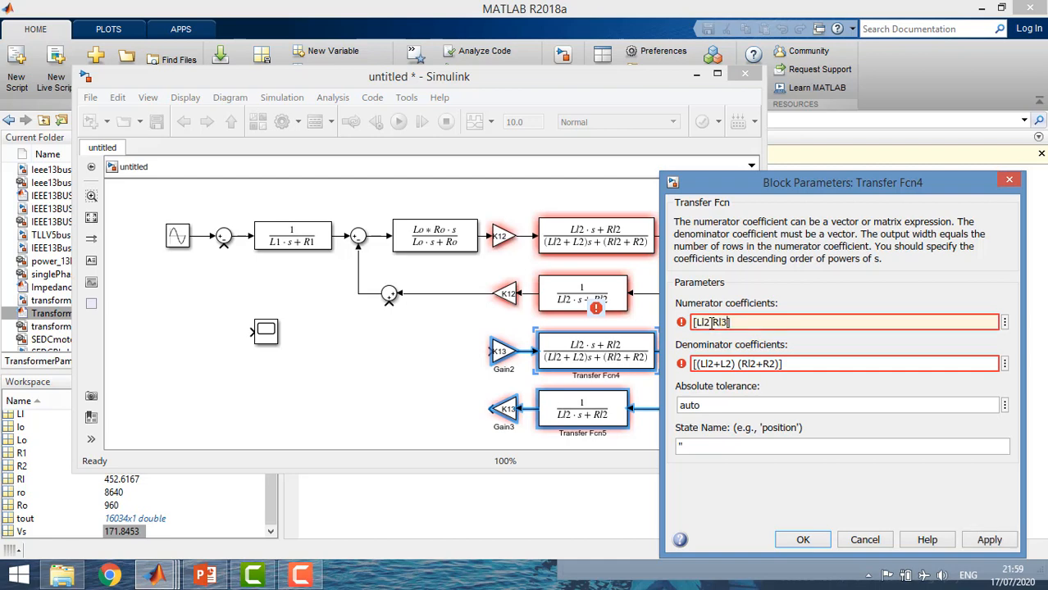
key(BackSpace)
text(3)
Set the denominator coefficients of the K13 branch's forward Transfer Fcn to [(Ll3+L3) (Rl3+R3)] and apply the block parameters
click(776, 364)
click(776, 363)
key(BackSpace)
text(3)
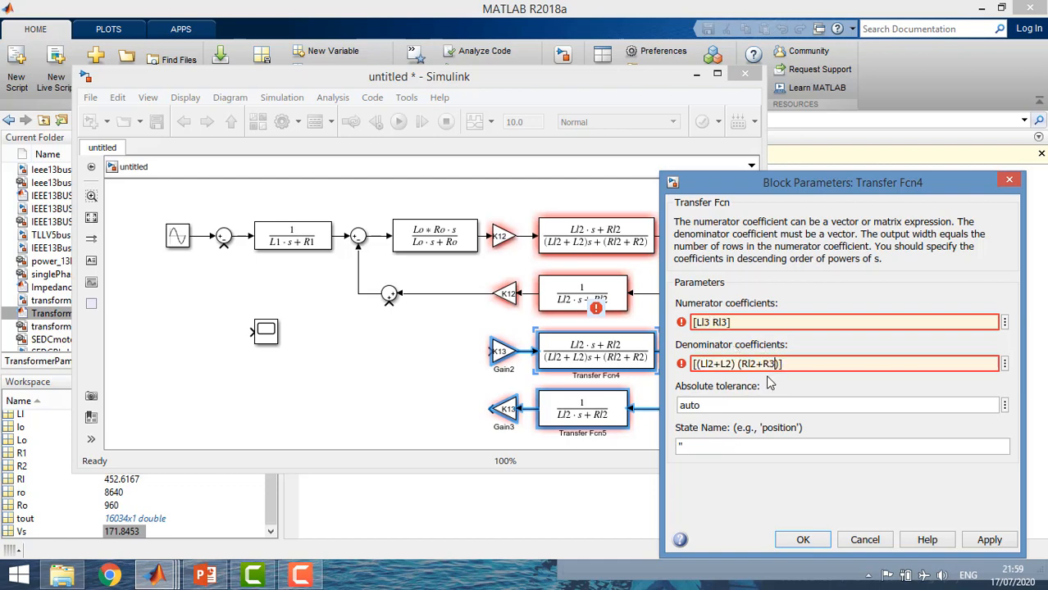
key(Left)
key(Left)
key(Left)
key(Left)
key(BackSpace)
key(BackSpace)
text(3)
key(Left)
key(Left)
key(BackSpace)
text(3)
click(796, 541)
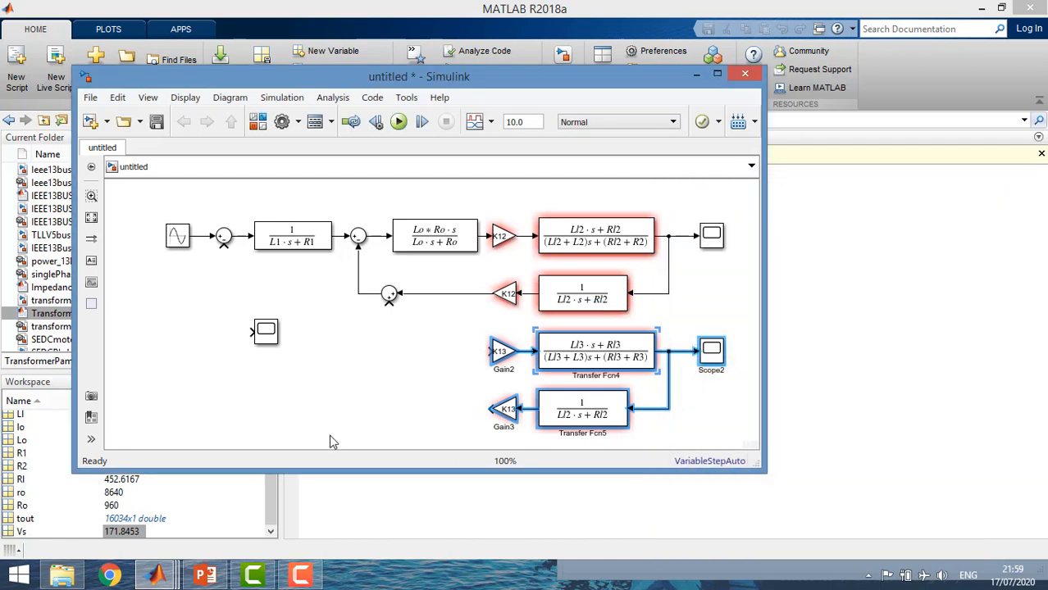
Set the denominator coefficients of the K13 branch's flipped Transfer Fcn to [Ll3 Rl3]
click(330, 442)
double_click(576, 420)
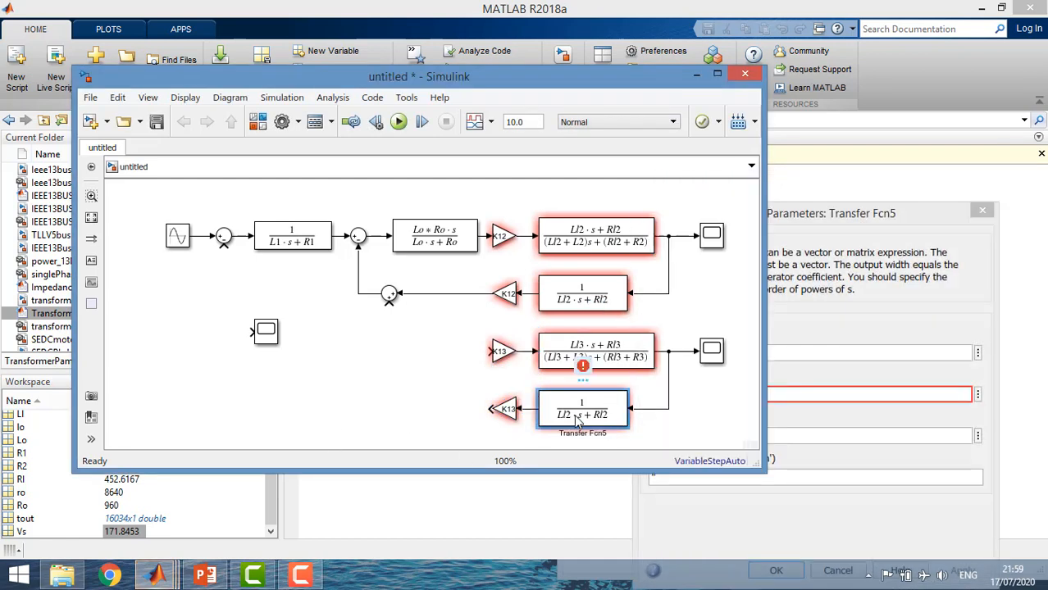
click(799, 223)
triple_click(681, 394)
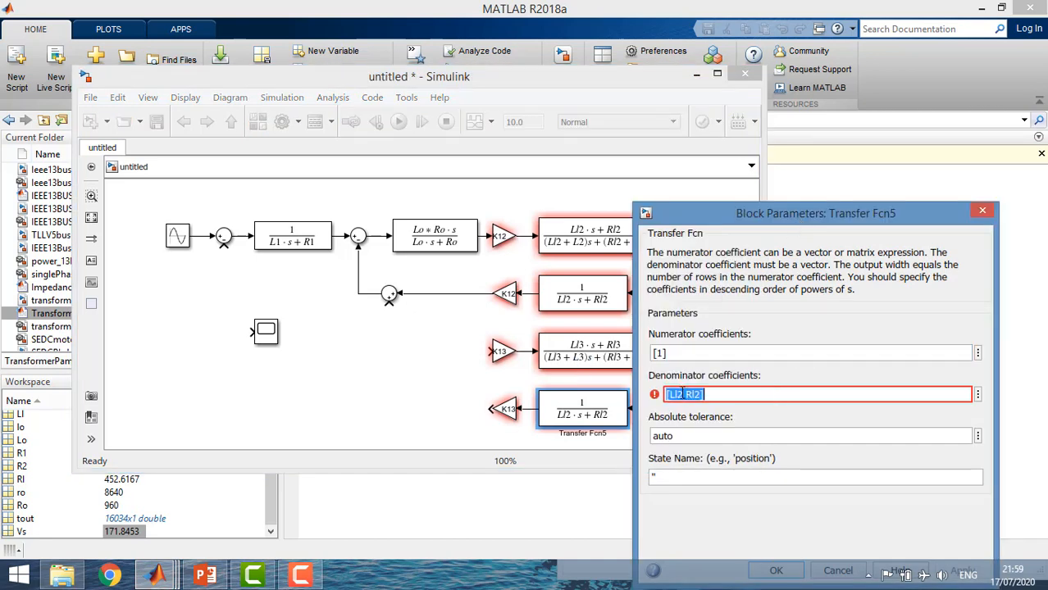
click(682, 395)
key(BackSpace)
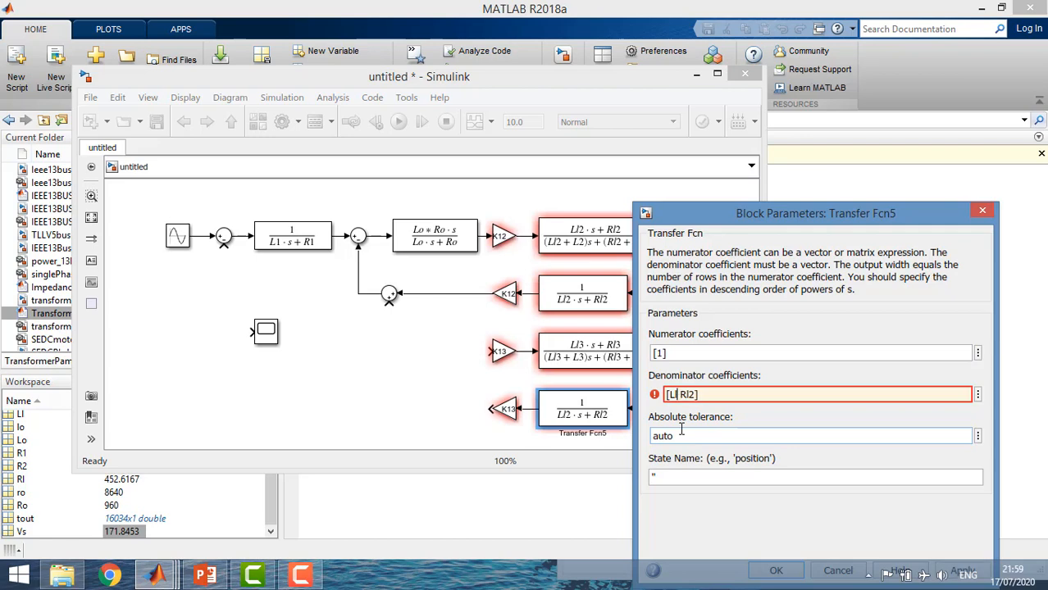
text(3)
drag(757, 211, 758, 136)
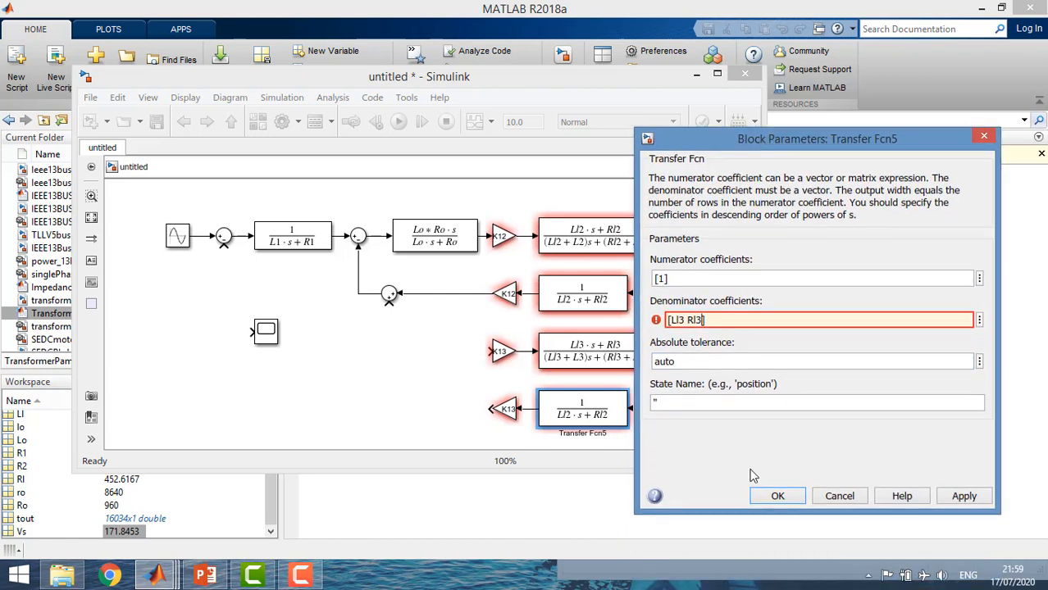
click(776, 496)
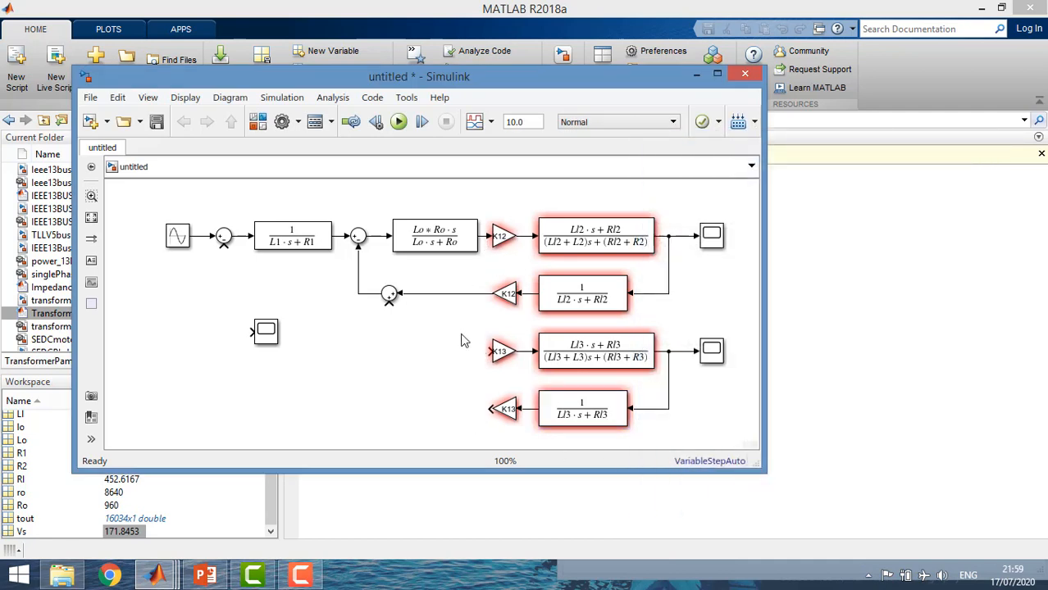
Branch the Lo–Ro Transfer Fcn's output to the forward K13 Gain's input and label that signal E1
drag(488, 236, 487, 351)
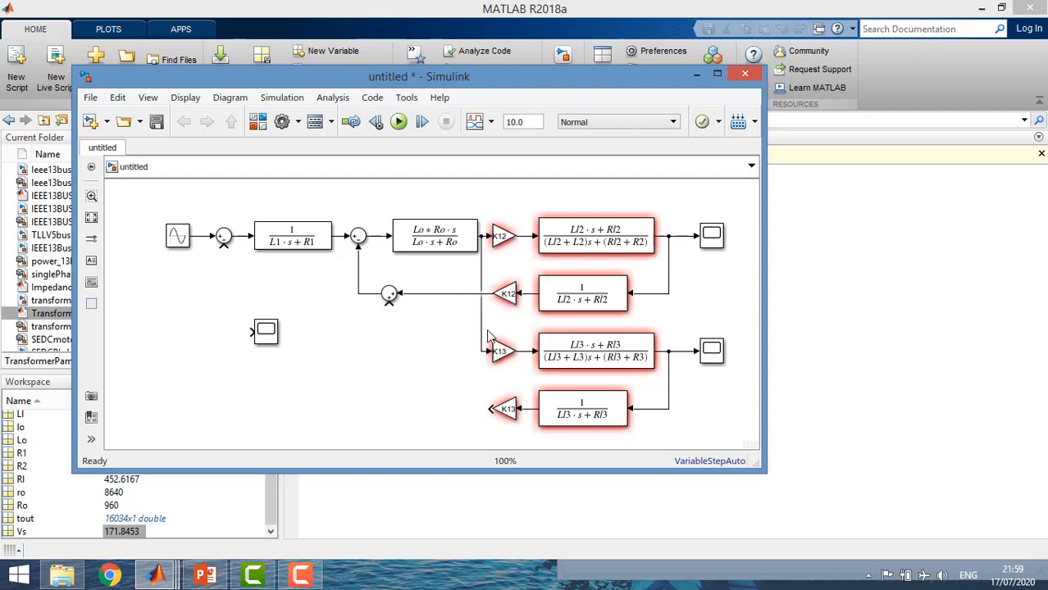
double_click(485, 237)
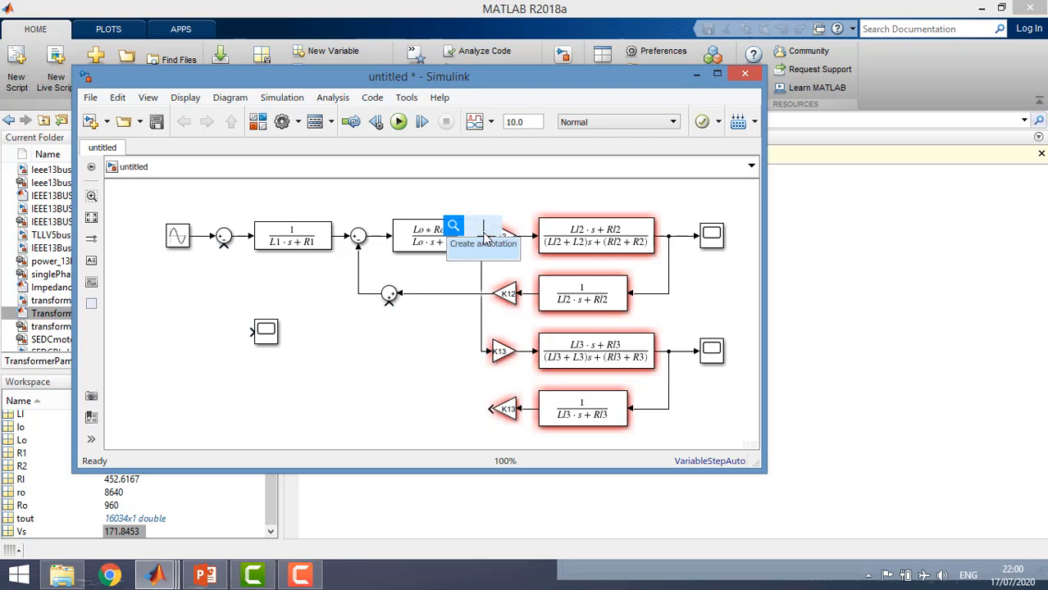
click(479, 189)
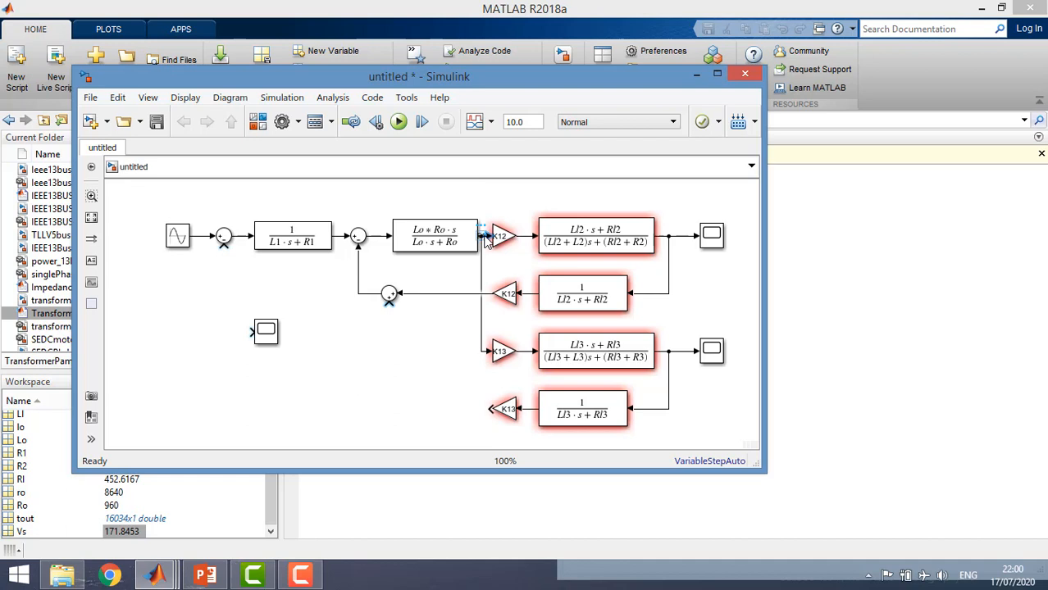
Move the forward K12 Gain block slightly right to leave room for the E1 signal label
click(506, 246)
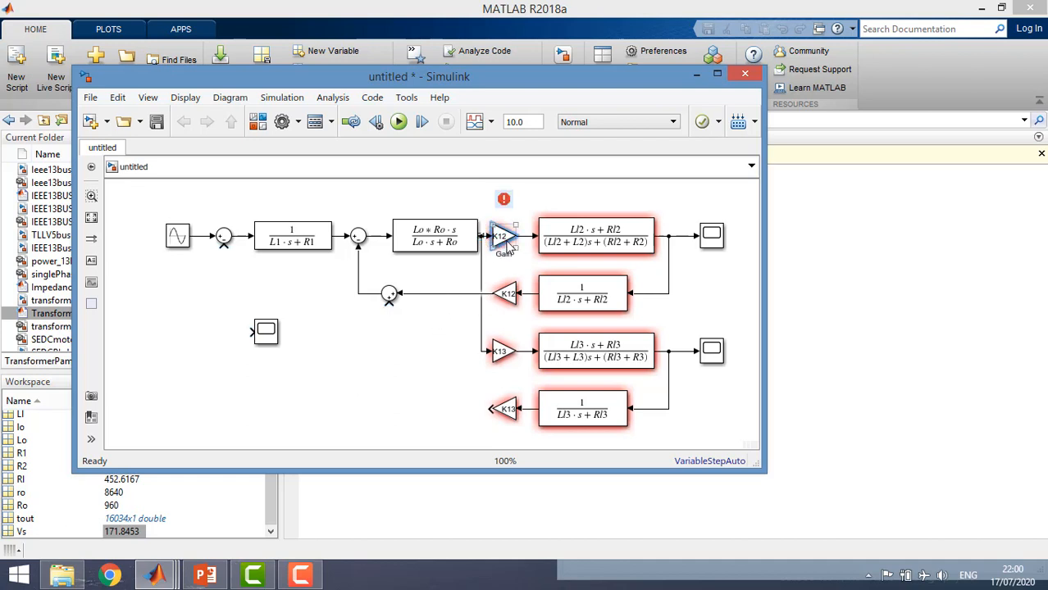
drag(506, 246, 514, 246)
click(506, 352)
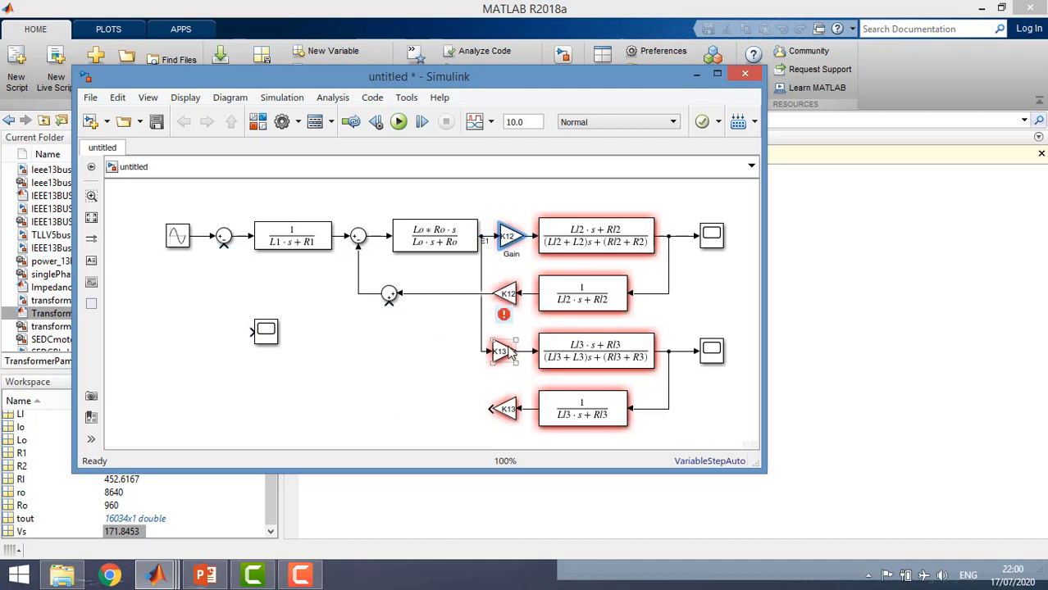
drag(508, 350, 511, 351)
Label the output signals of the forward K12 and K13 Gains E2 and E3
click(509, 237)
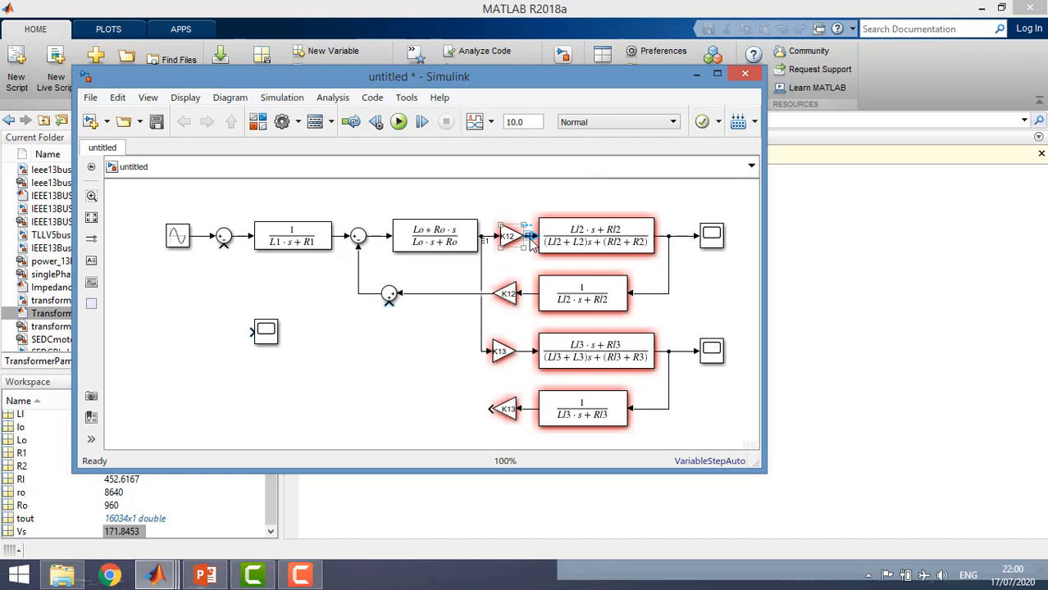
click(417, 382)
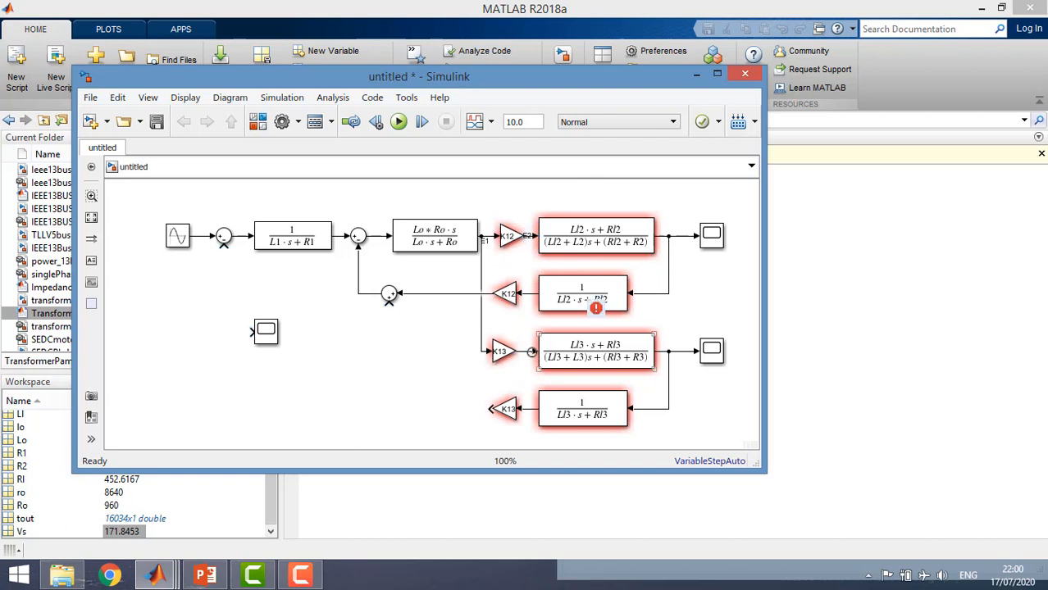
click(529, 353)
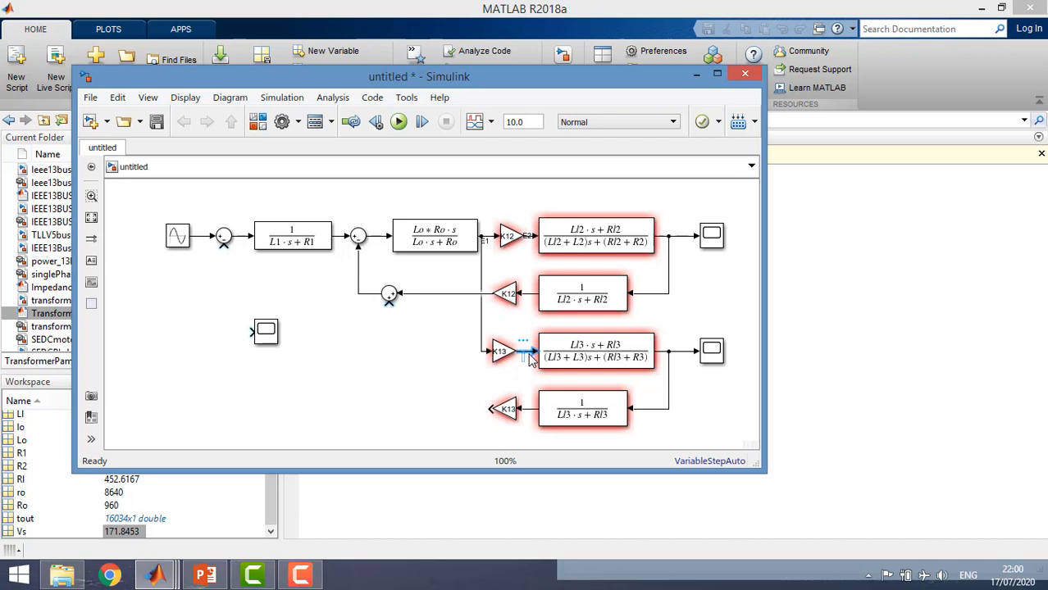
click(334, 367)
Label the signal entering the flipped K12 Gain I2
click(531, 294)
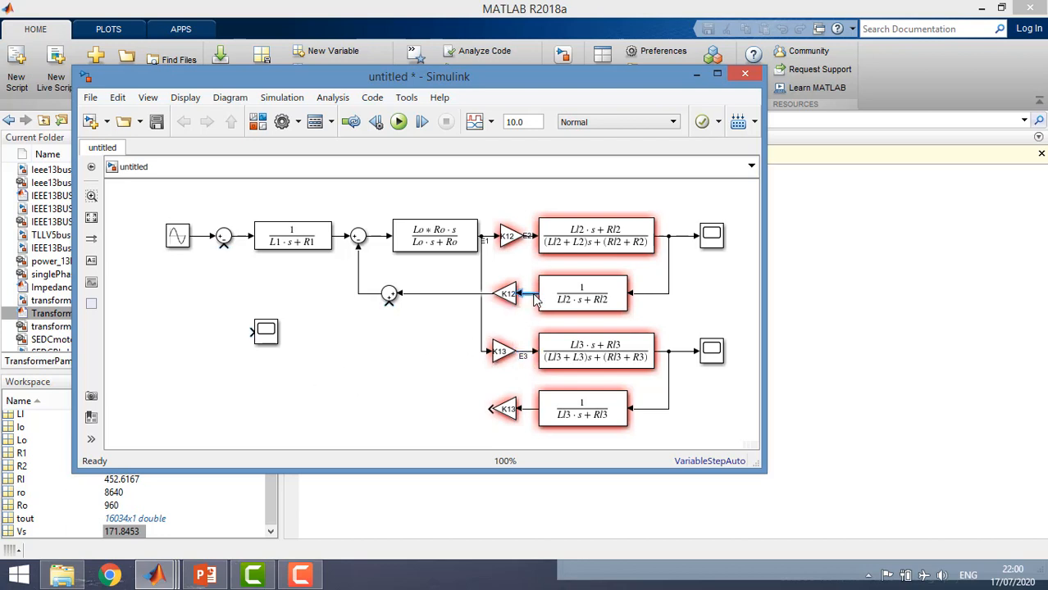
text(I2)
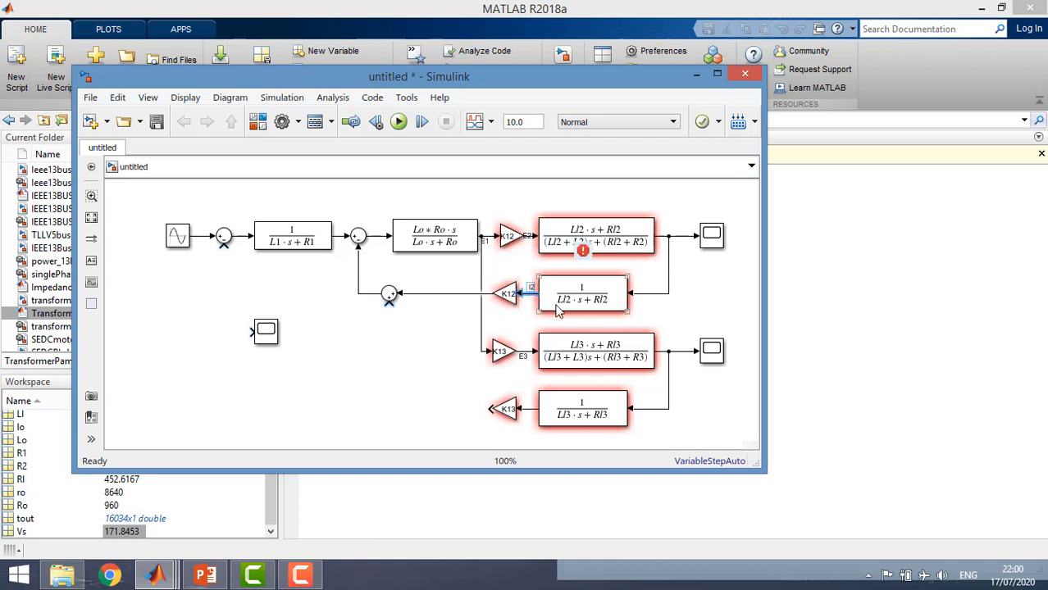
click(439, 361)
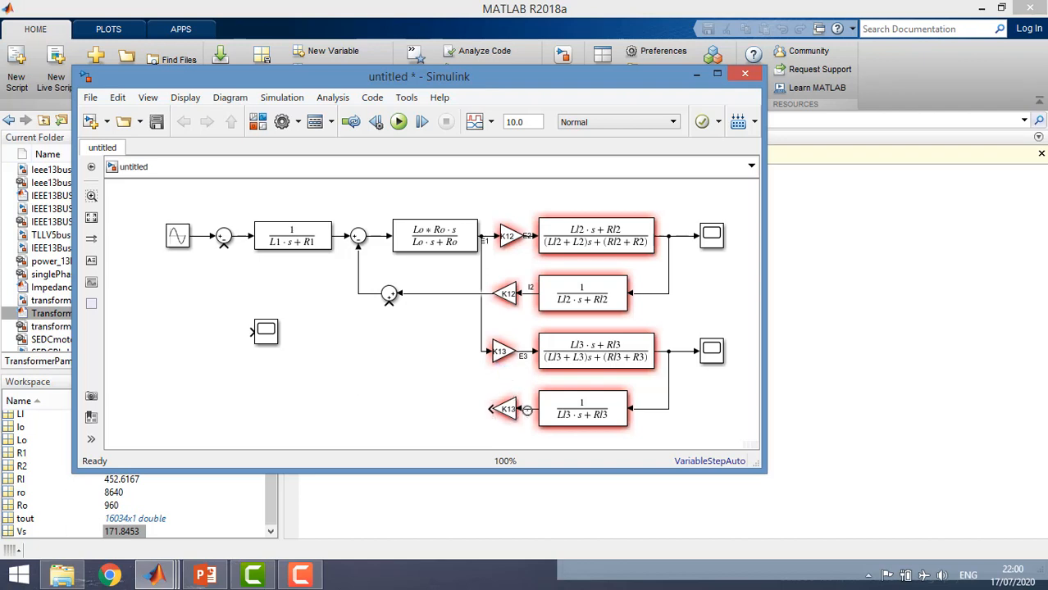
Connect the flipped K13 Gain's output to the lower Sum's free input and label that Gain's input signal I3
drag(465, 405, 391, 297)
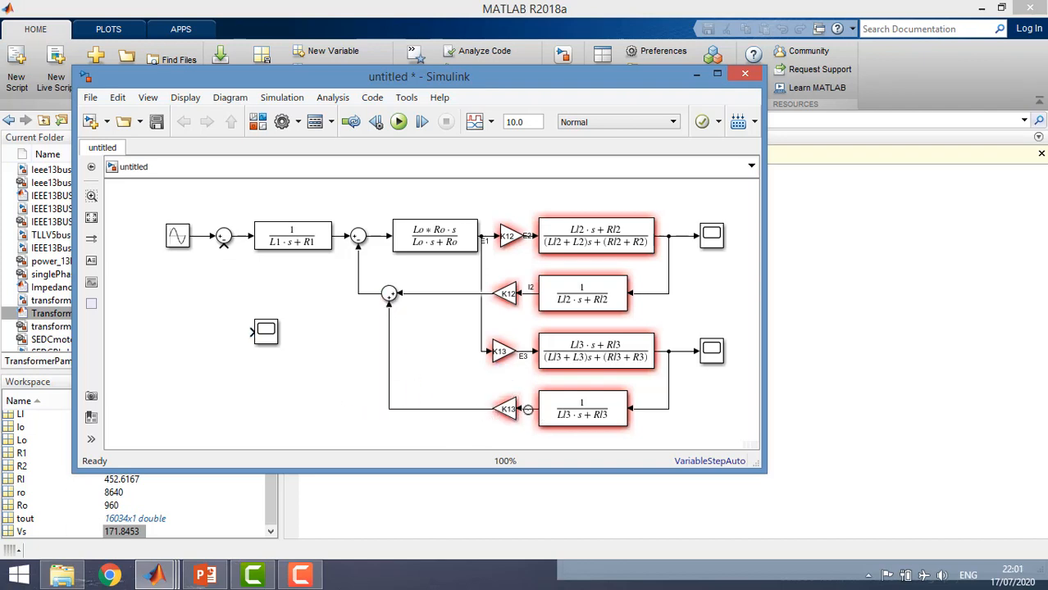
click(529, 409)
click(417, 364)
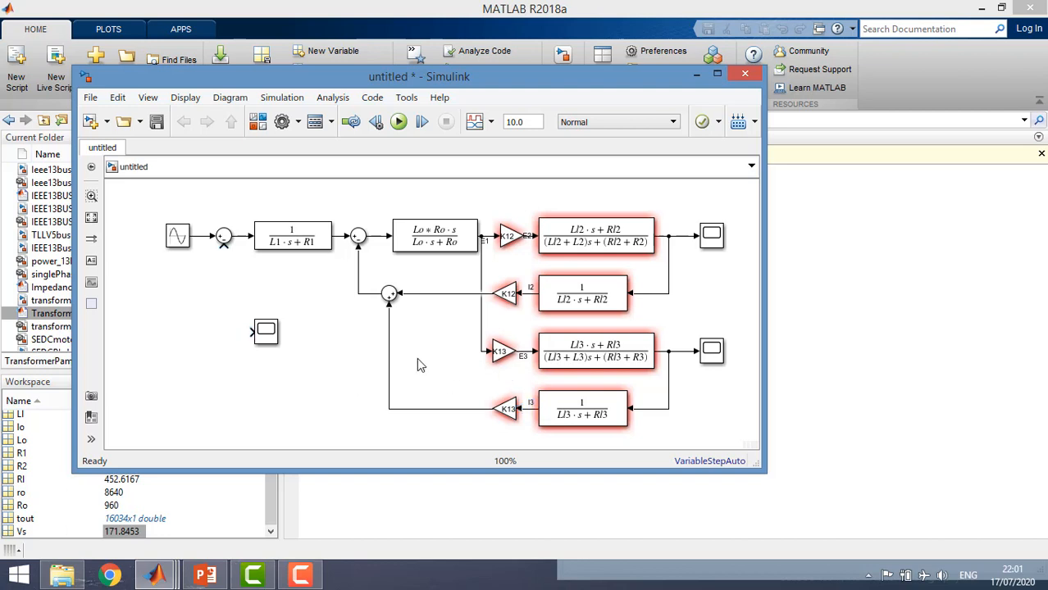
Label the lower Sum's output signal I1' and the first Transfer Fcn's output signal I1
click(367, 297)
double_click(367, 293)
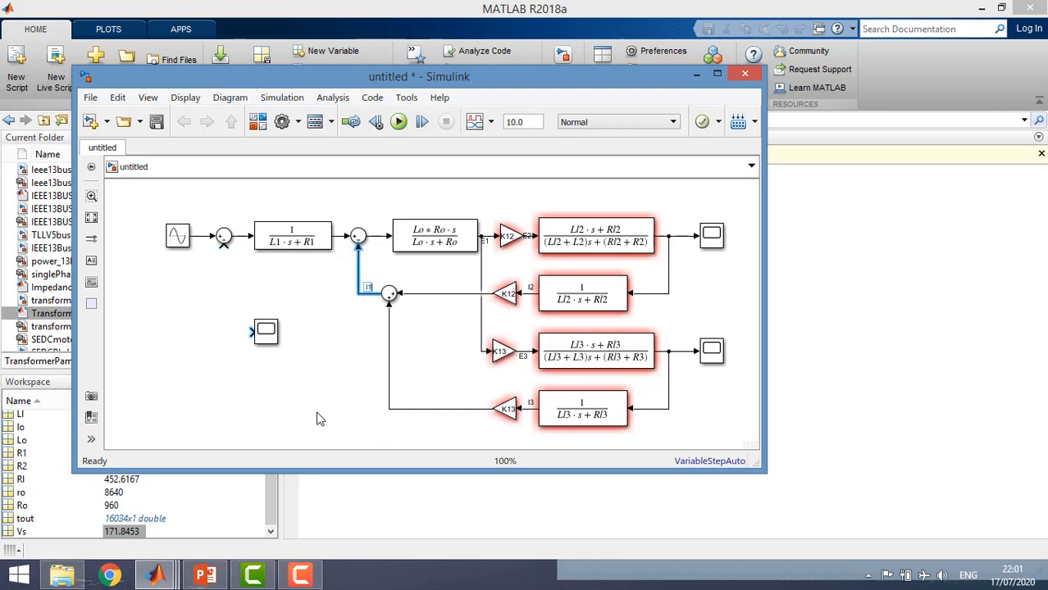
click(357, 361)
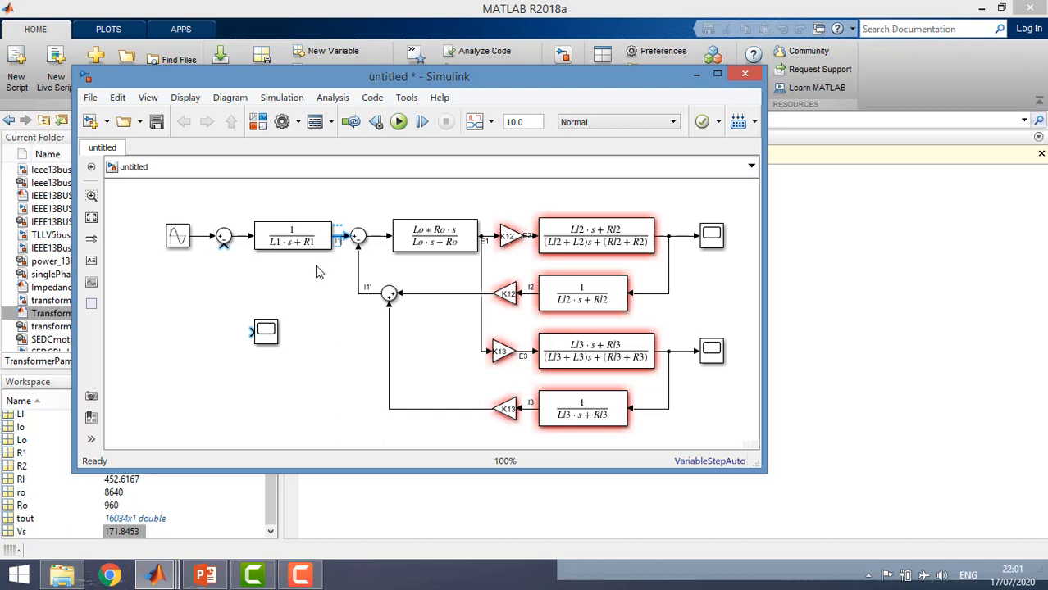
click(368, 255)
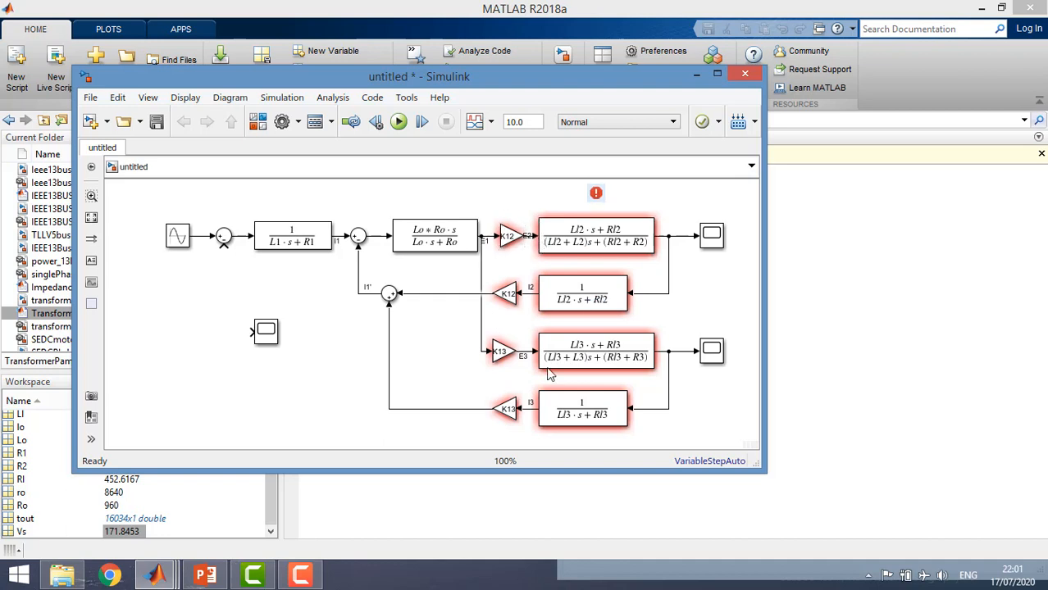
Label the signal from the second Sum to the Lo–Ro Transfer Fcn Io
click(376, 238)
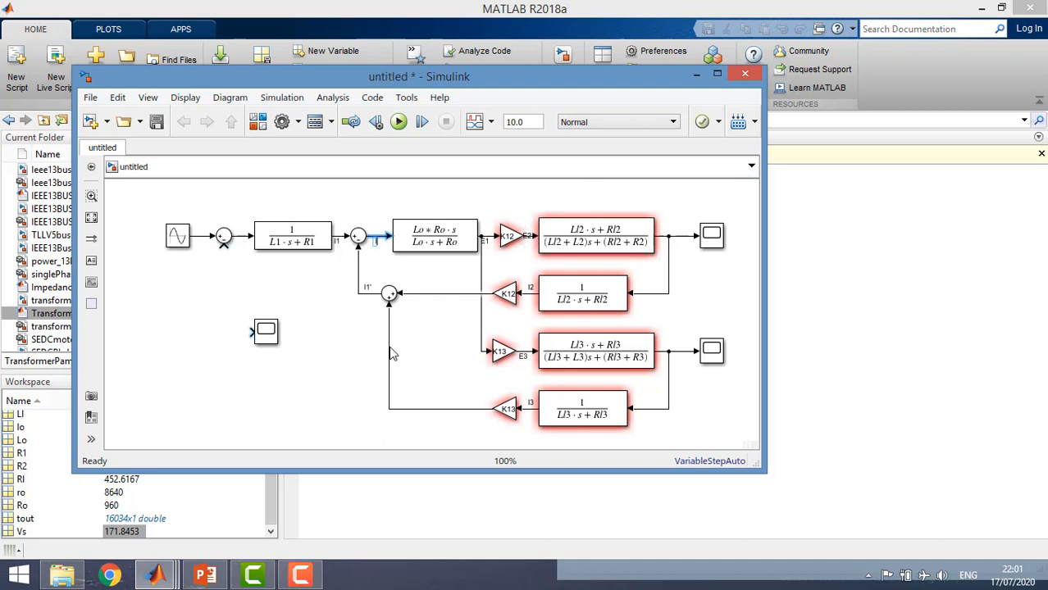
text(Io)
click(414, 269)
click(437, 248)
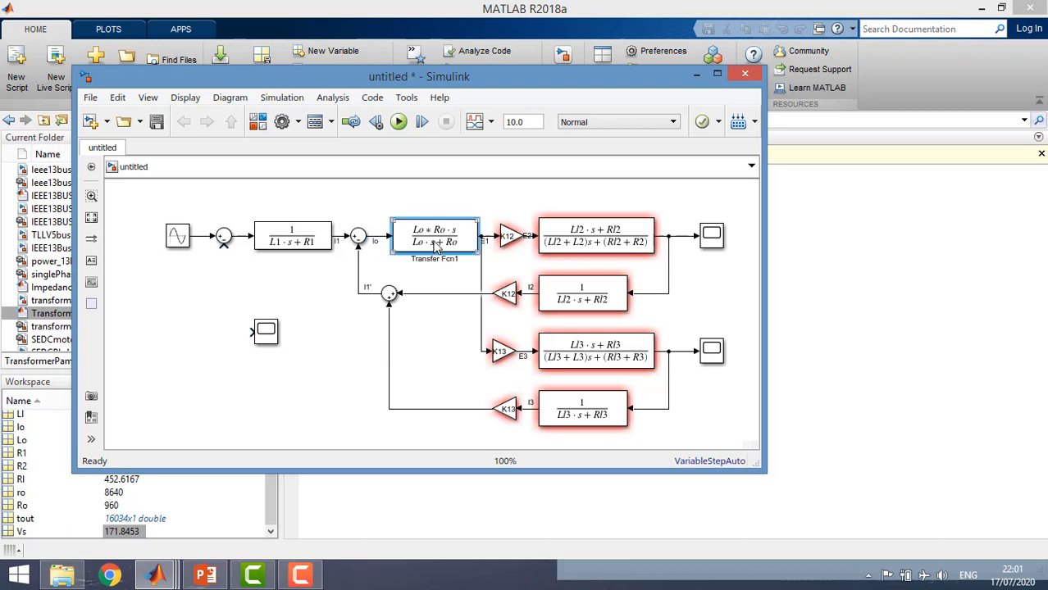
click(420, 276)
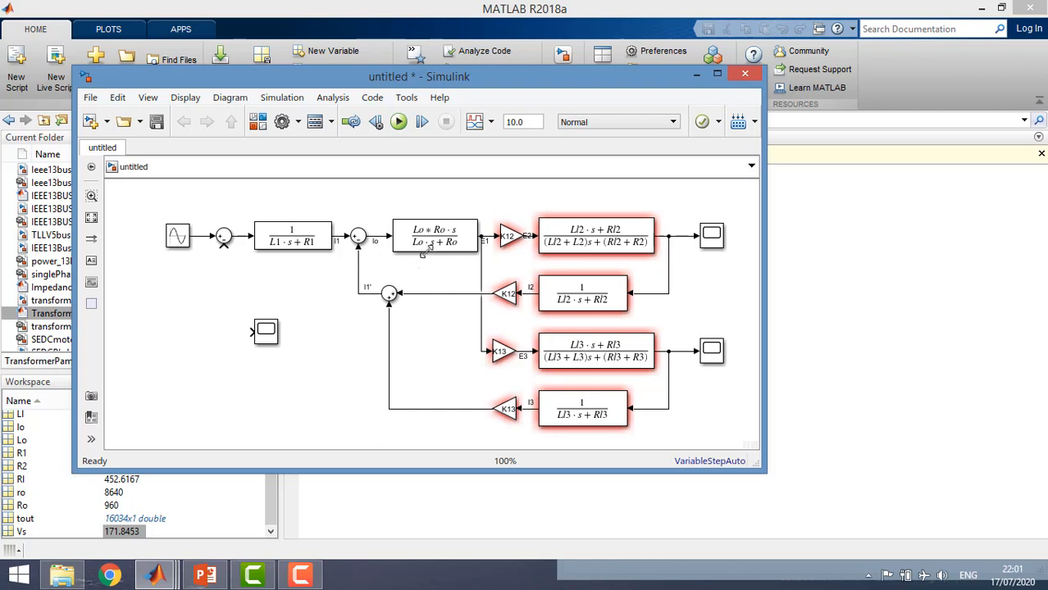
click(449, 254)
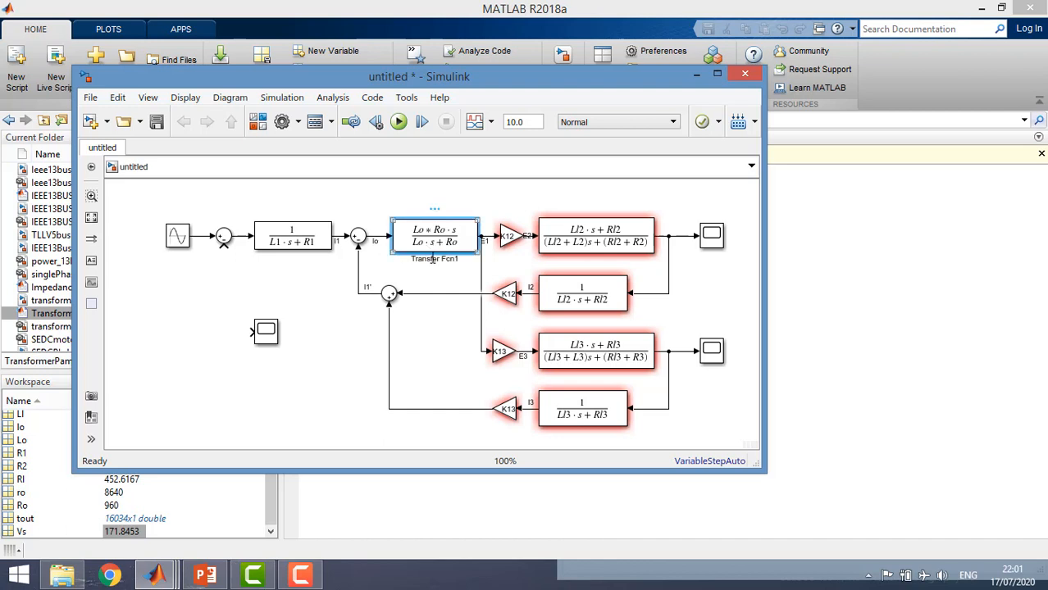
click(423, 287)
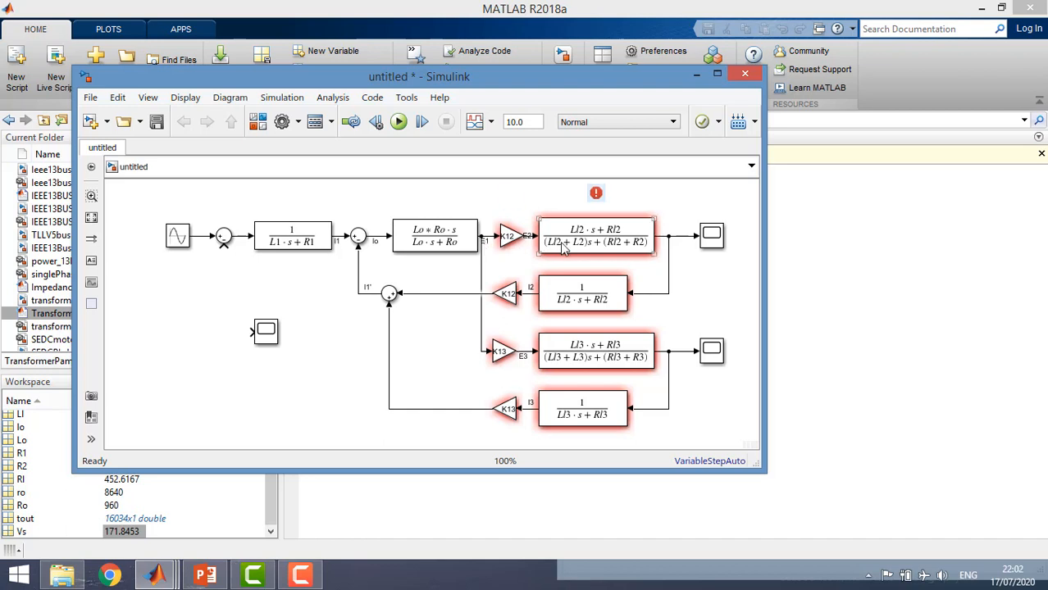
click(515, 241)
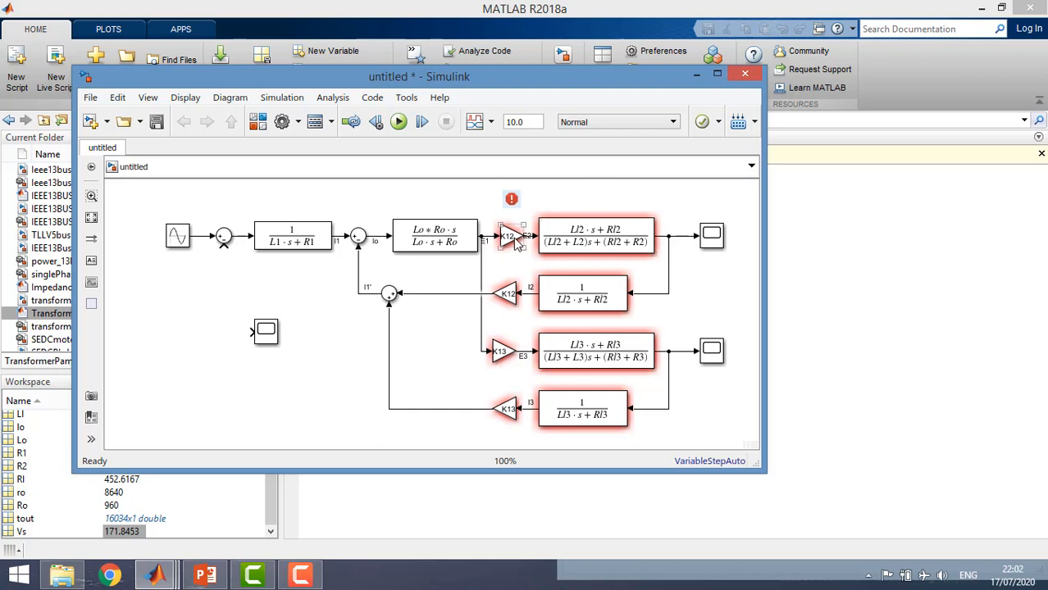
Nudge both K13-branch Transfer Fcn blocks and the flipped K12-branch Transfer Fcn slightly right to make room for their signal labels
click(606, 363)
key(Right)
key(Right)
key(Right)
key(Right)
key(Right)
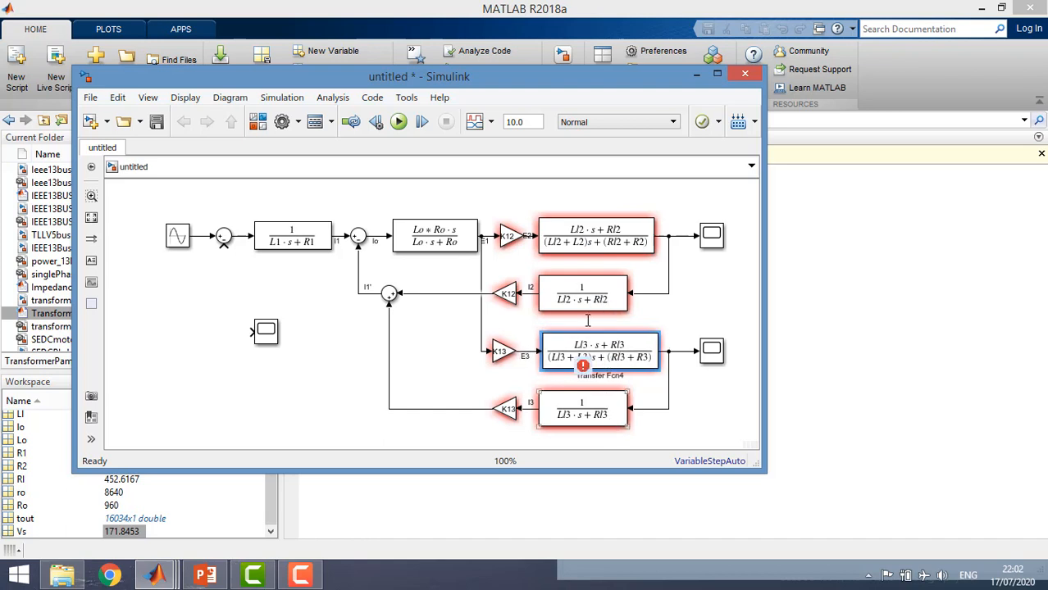
click(588, 416)
key(Right)
key(Right)
key(Right)
key(Right)
key(Right)
key(Right)
key(Right)
key(Right)
key(Right)
key(Right)
key(Right)
click(581, 297)
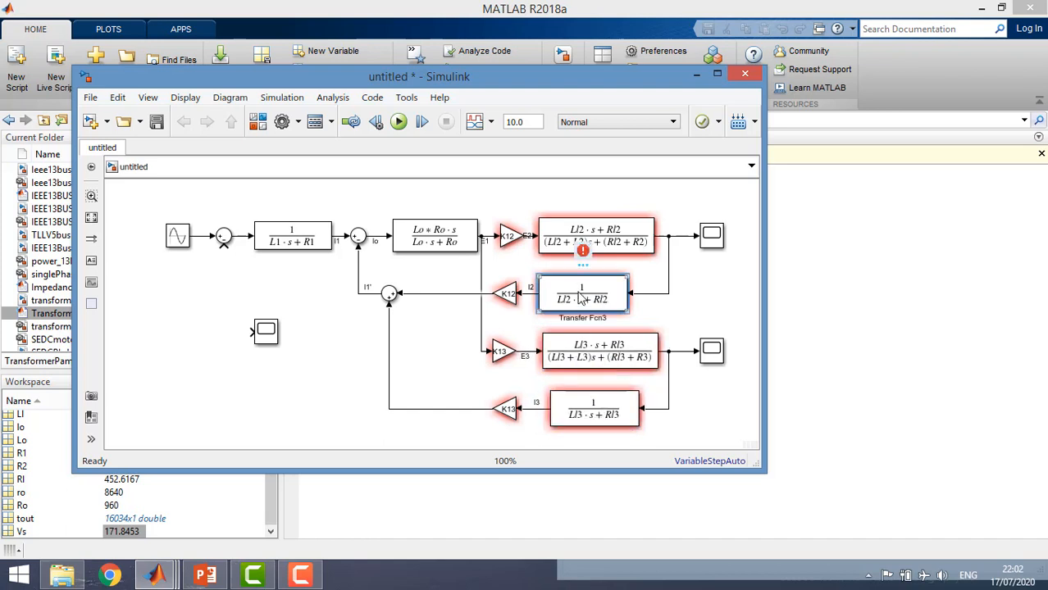
key(Right)
key(Right)
key(Right)
key(Right)
key(Right)
key(Right)
key(Right)
key(Right)
key(Right)
key(Right)
key(Right)
key(Right)
click(405, 381)
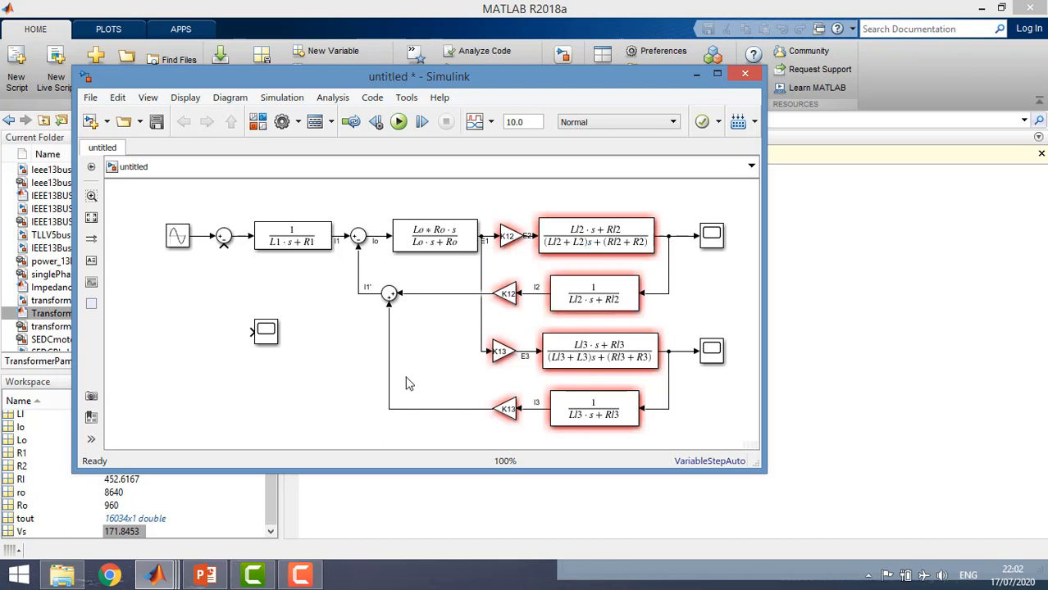
Move the unconnected Scope to just below the Sine Wave source
click(264, 336)
drag(264, 336, 165, 311)
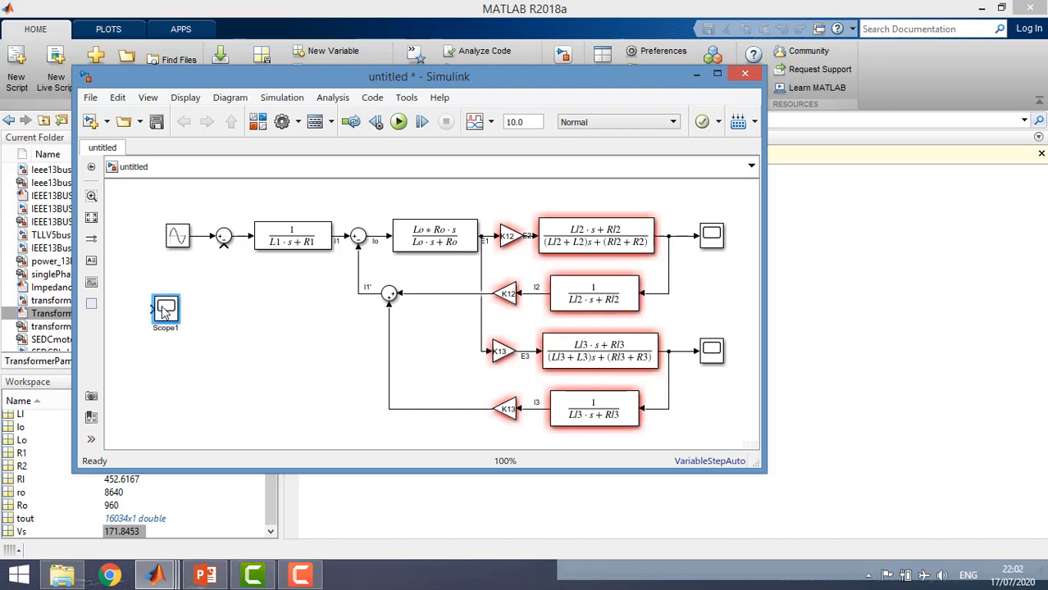
Branch the E1 signal line back to the lower input of the first Sum block
click(215, 277)
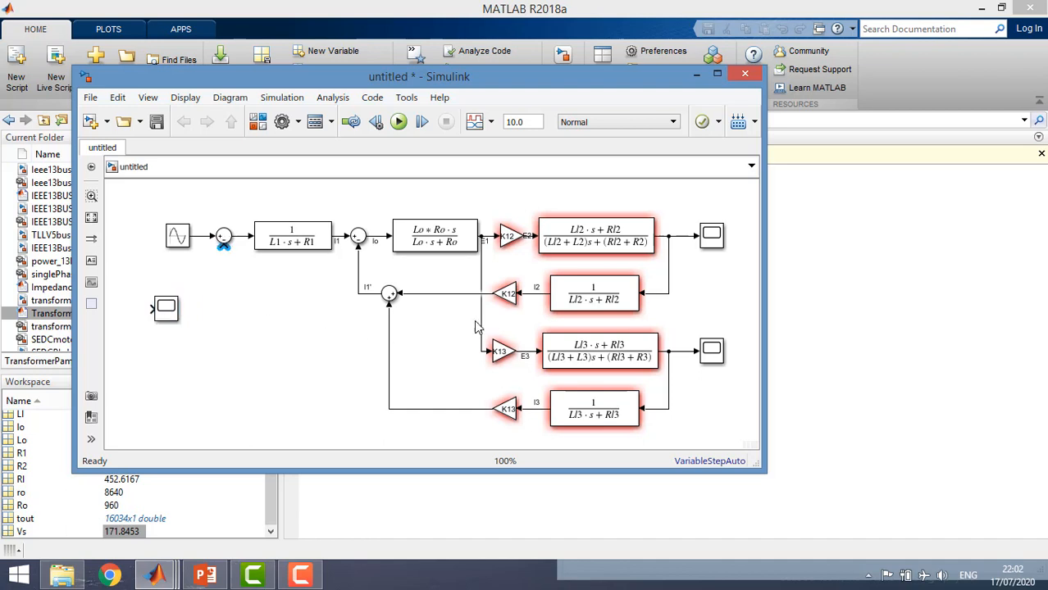
drag(478, 326, 479, 354)
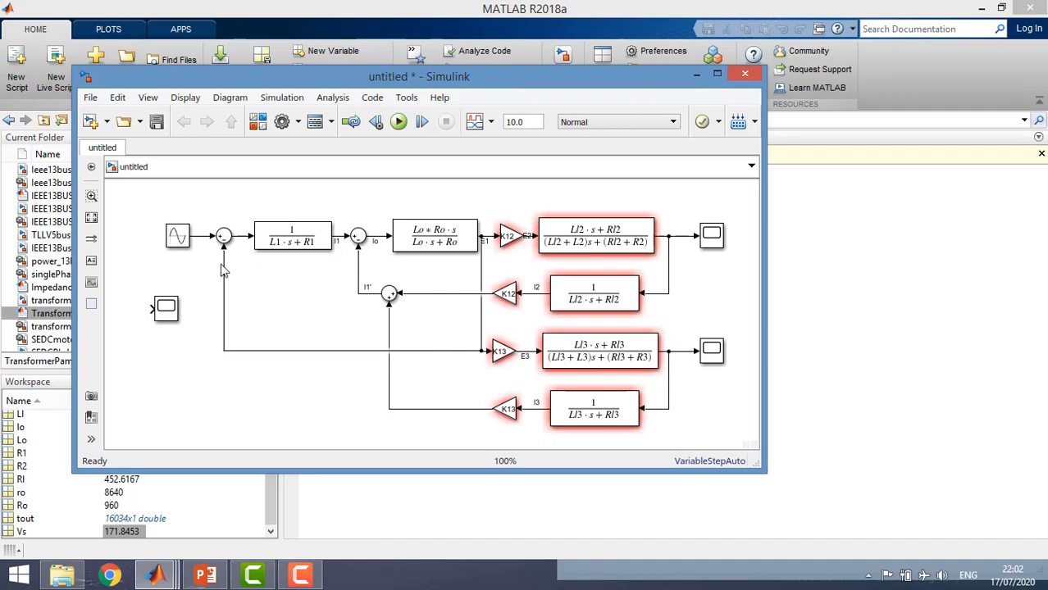
Label the Sine Wave output signal V1 and show the E1 label on the feedback line into the first Sum
click(202, 236)
text(V1)
click(202, 275)
double_click(225, 263)
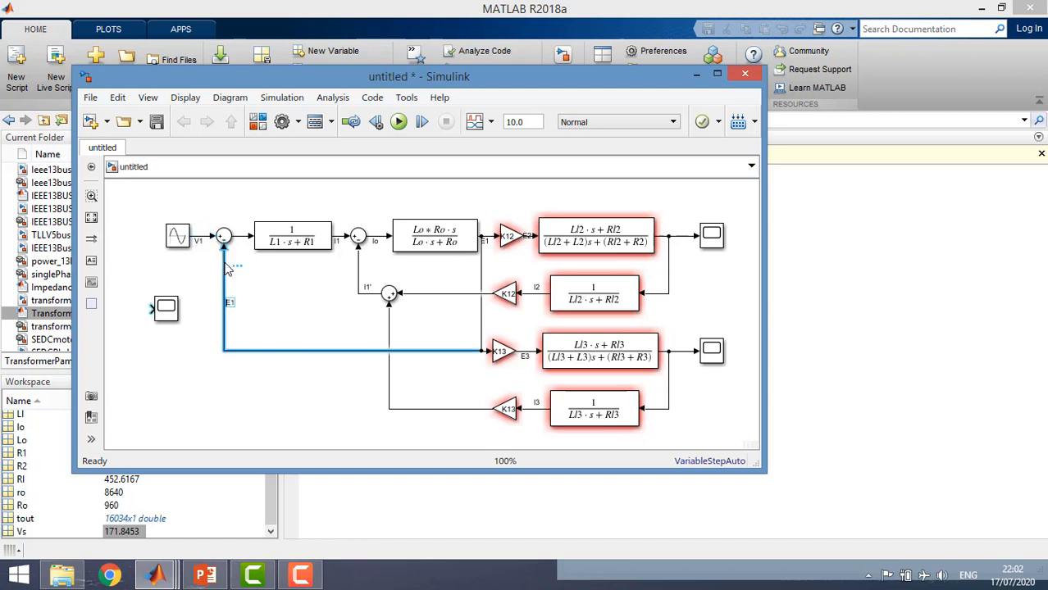
click(294, 330)
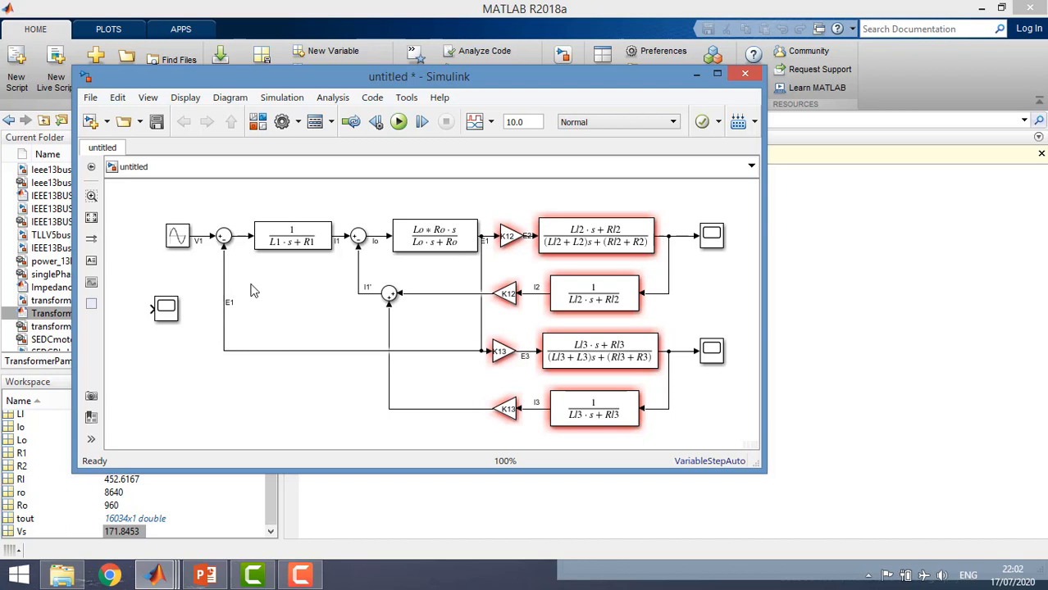
Place the unconnected Scope above the second Sum block and wire it to the I1 signal
click(237, 237)
double_click(238, 242)
click(287, 292)
drag(164, 308, 336, 256)
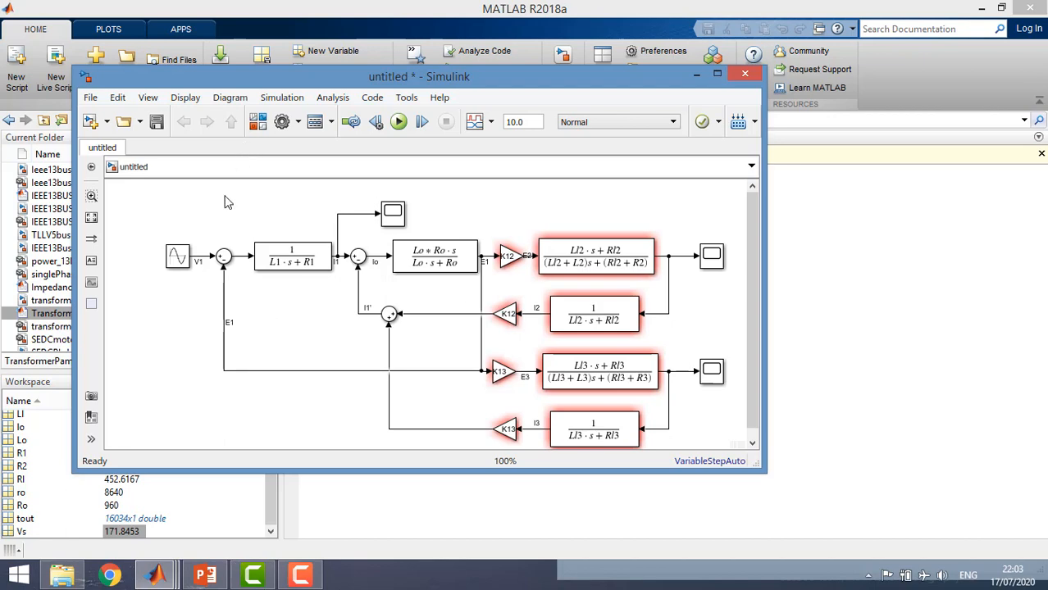
Switch to the MATLAB main window and open the TransformerPam3wind.m script
click(232, 15)
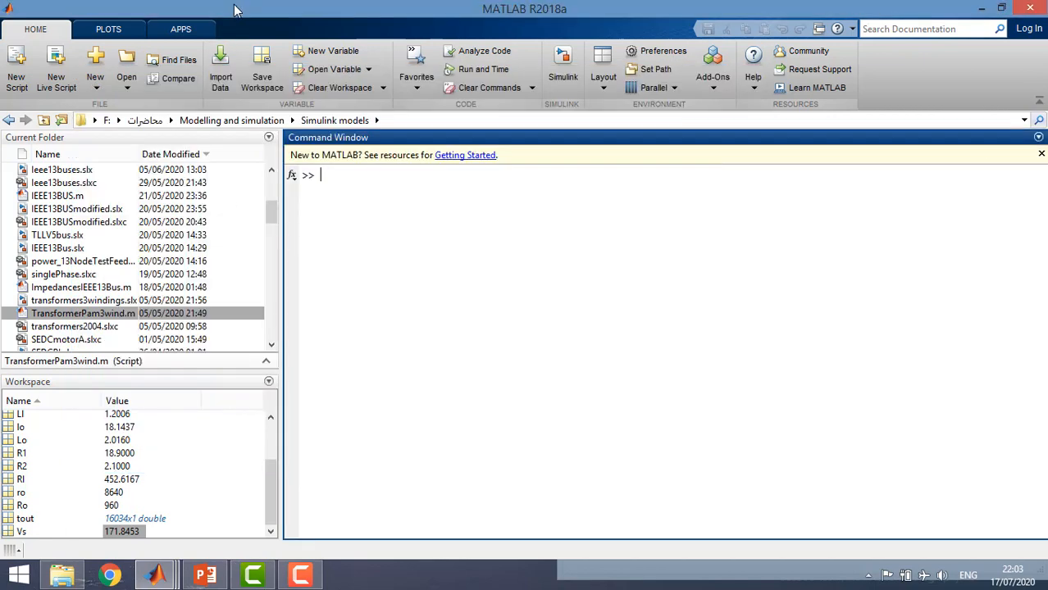
double_click(47, 318)
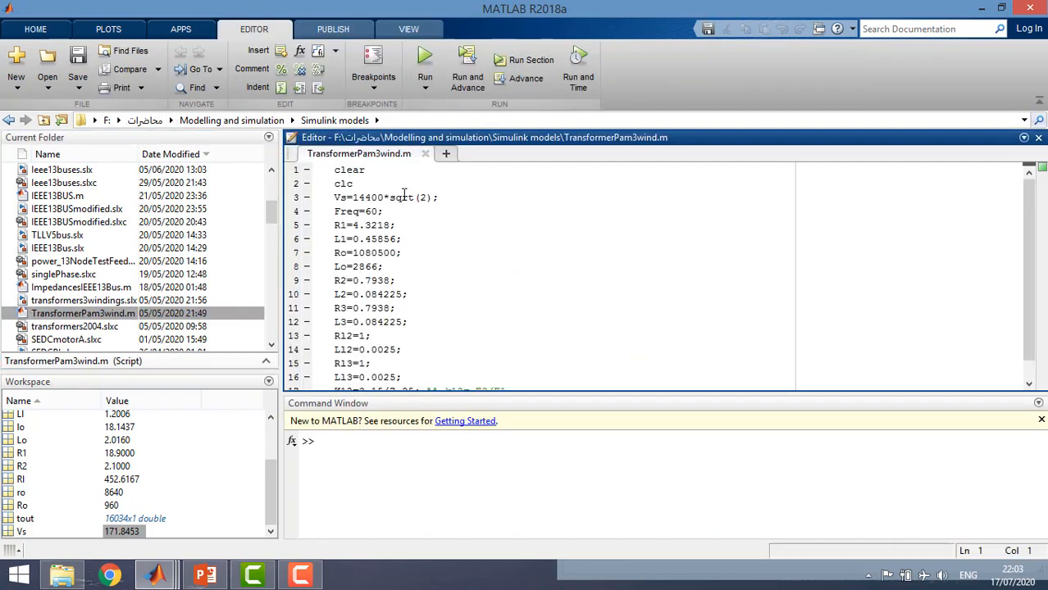
Examine the script's transformer parameters, from the source voltage and frequency to the K12 and K13 ratios
drag(403, 197, 425, 377)
click(436, 295)
click(429, 243)
triple_click(329, 200)
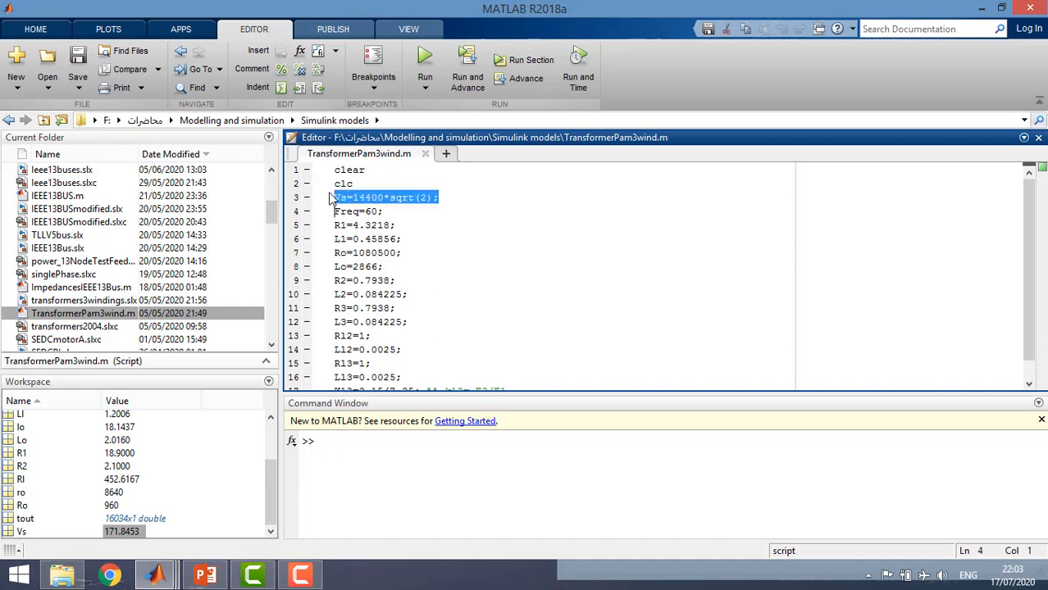
click(335, 202)
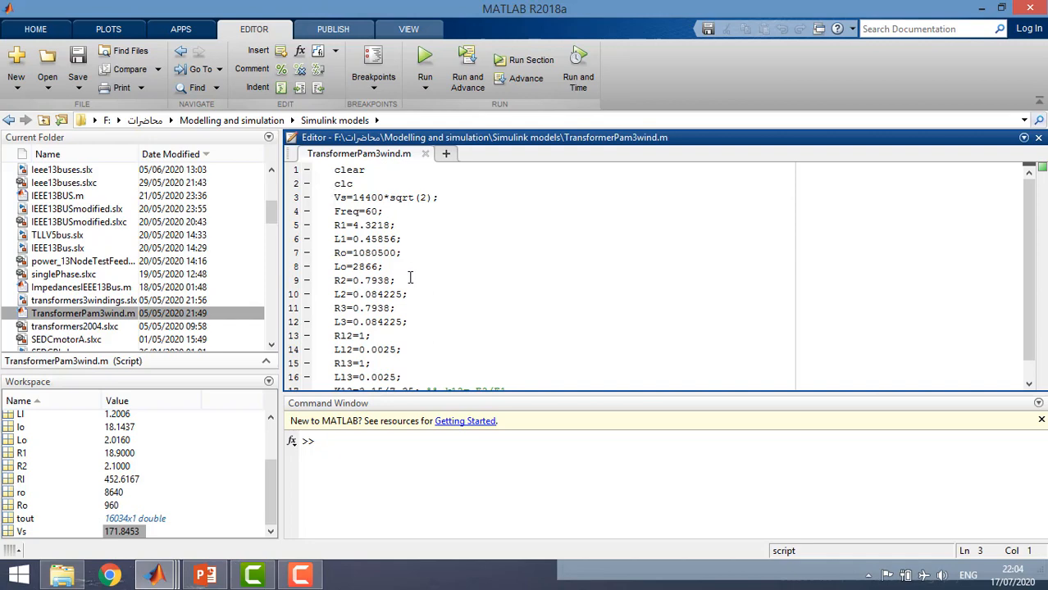
scroll(379, 306, down, 1)
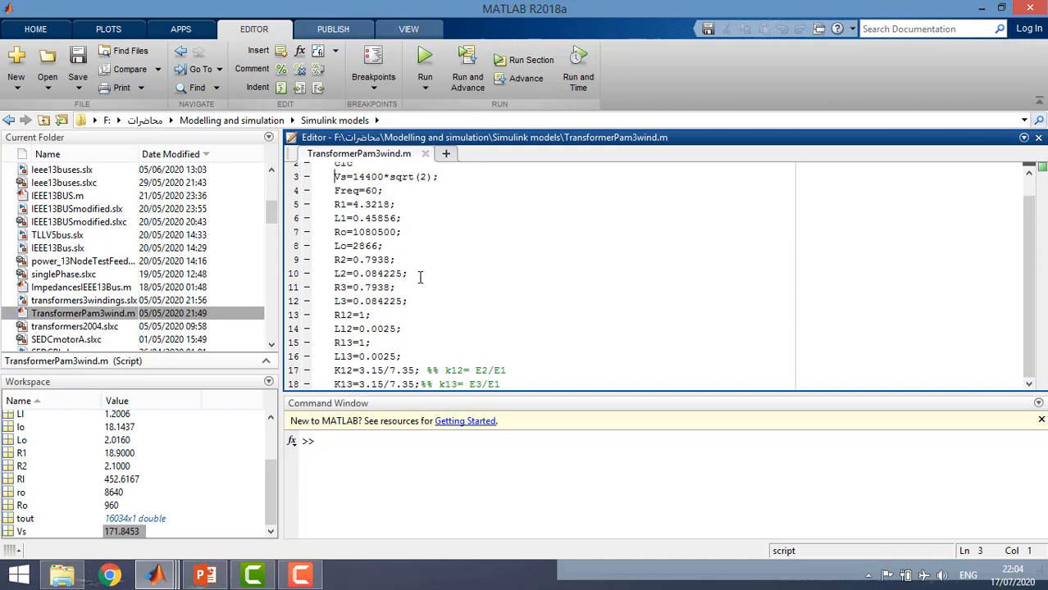
click(342, 371)
click(340, 383)
click(337, 373)
click(338, 383)
click(345, 370)
click(342, 383)
scroll(474, 346, up, 1)
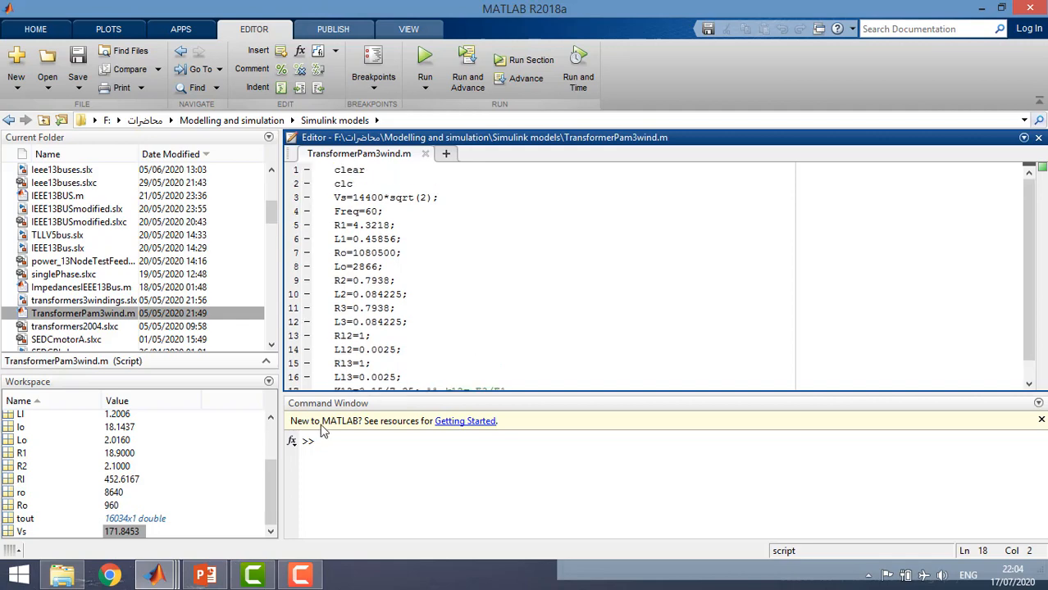
Run the TransformerPam3wind script to load its parameters into the workspace
click(425, 67)
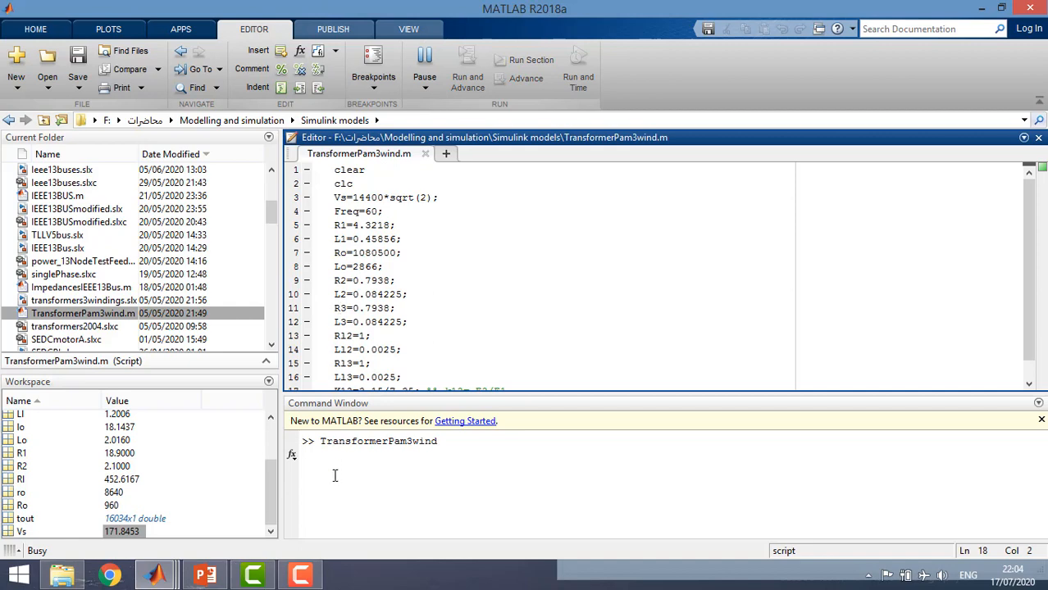
drag(358, 442, 420, 441)
click(392, 455)
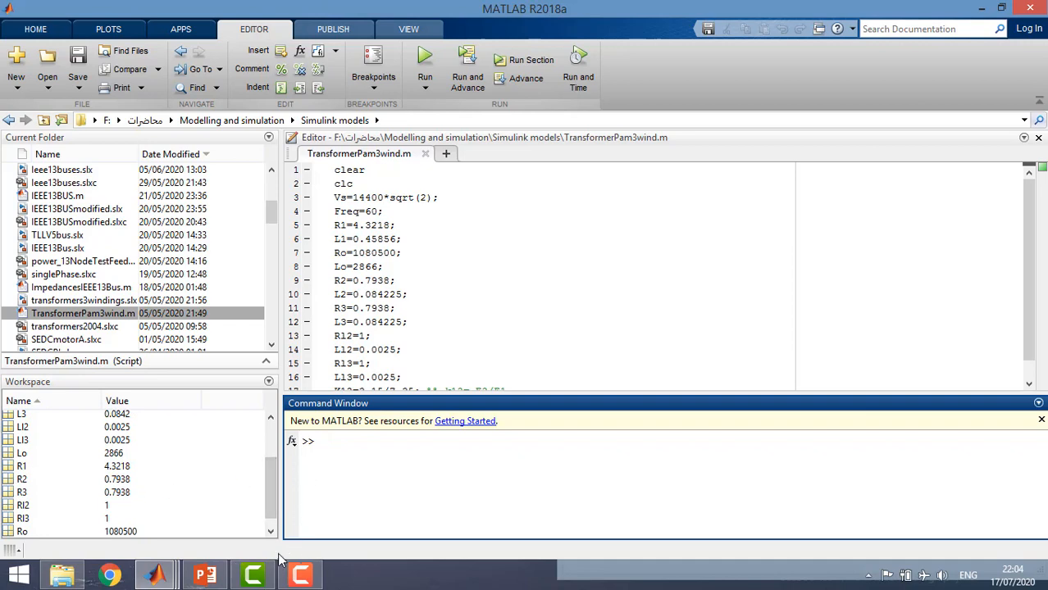
Switch back to the Simulink model, set the simulation stop time to 1, and run the simulation
click(168, 581)
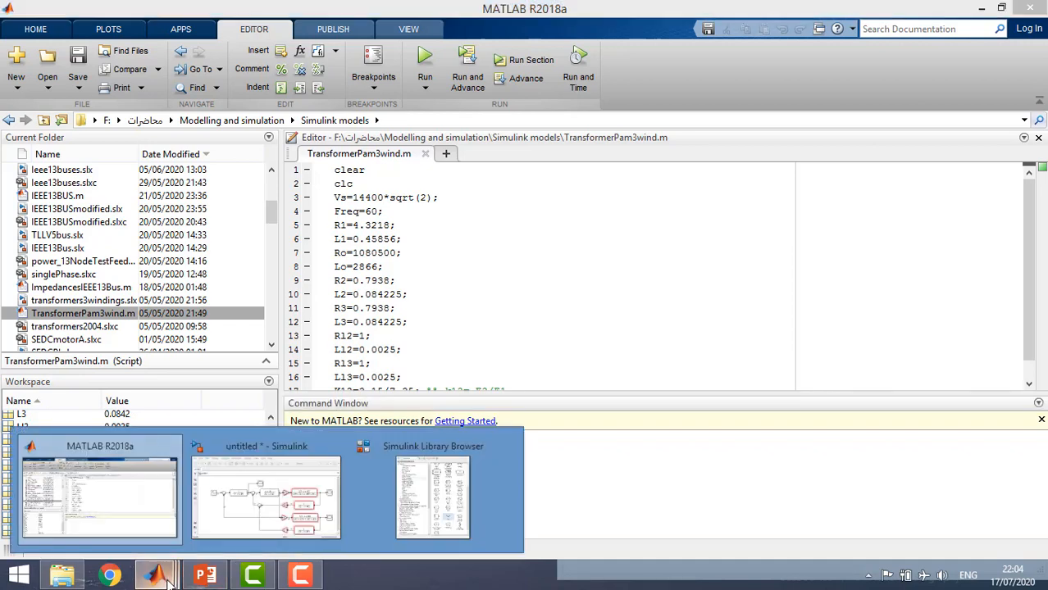
click(238, 533)
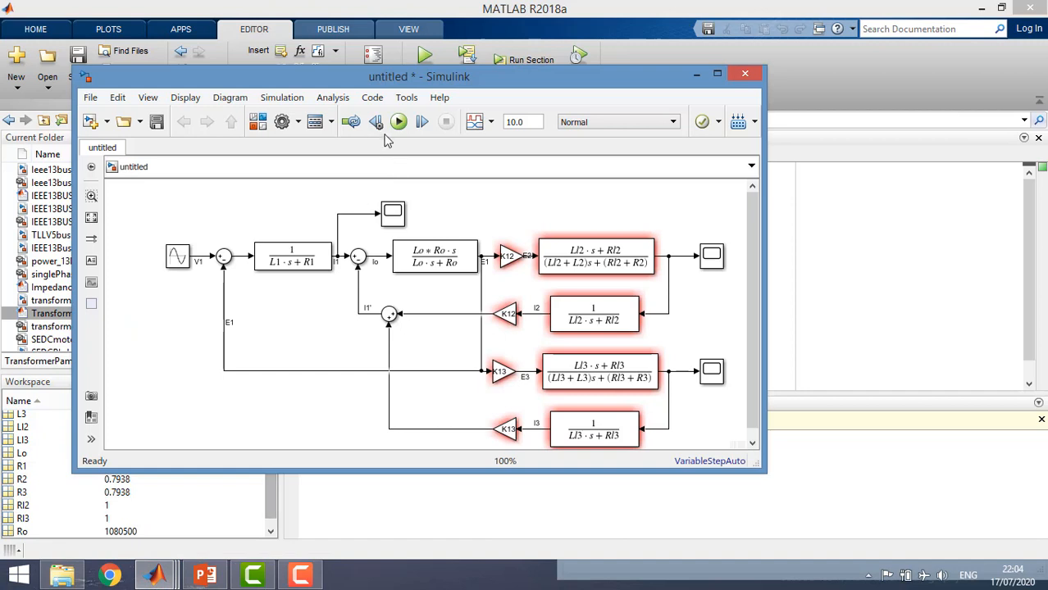
click(513, 122)
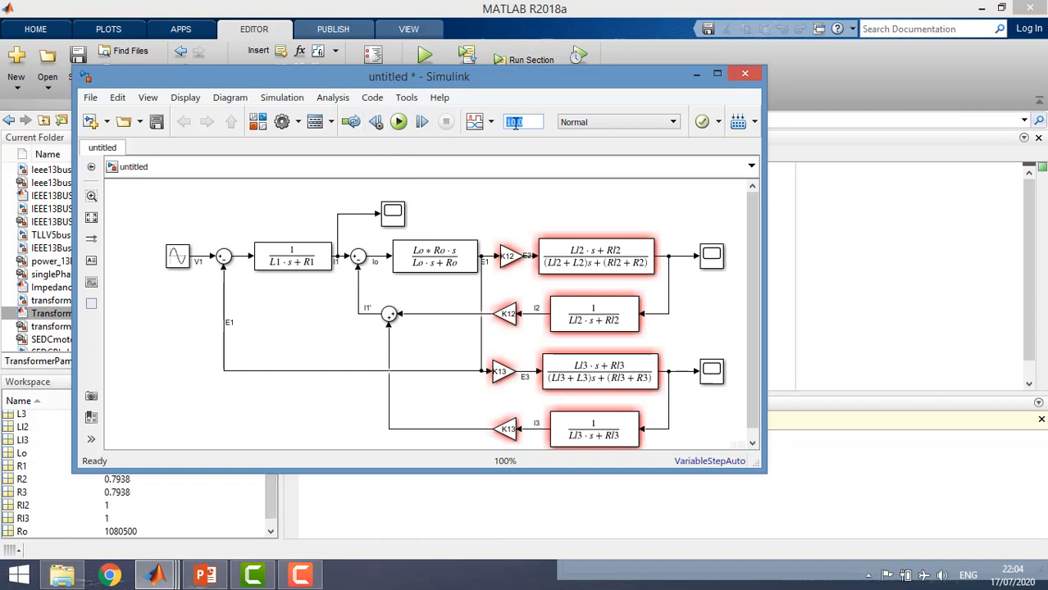
text(1)
click(398, 121)
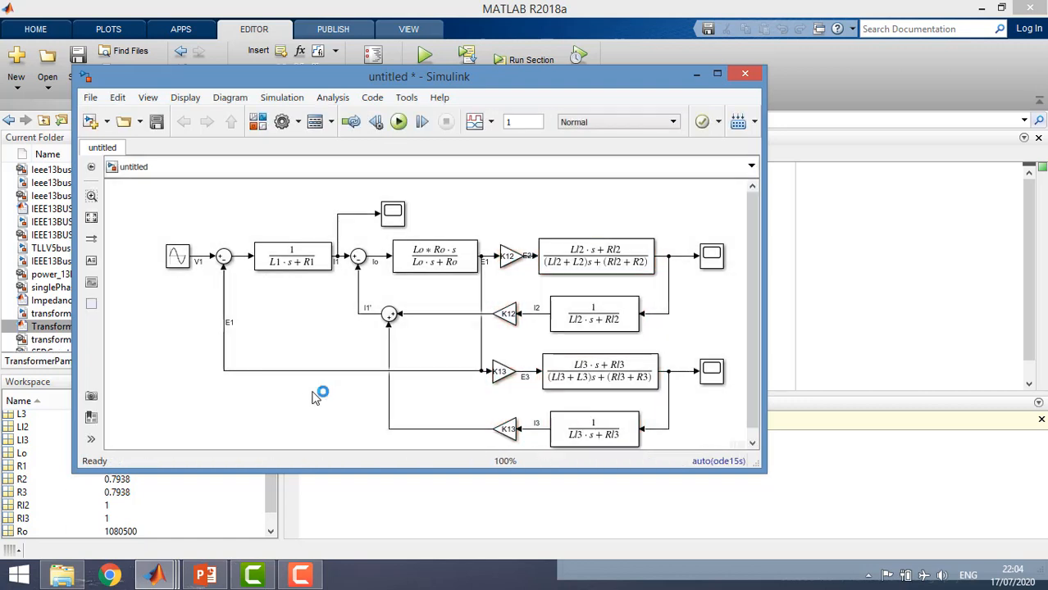
Rename the K12 branch's output Scope as V2 and the K13 branch's output Scope as V3
click(712, 260)
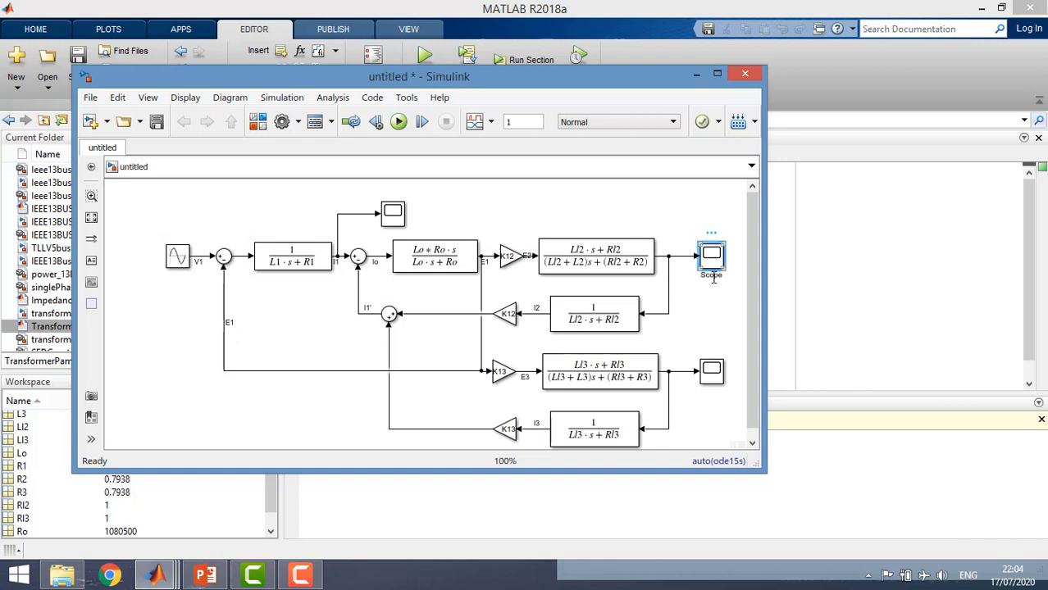
double_click(714, 276)
text(V2)
click(710, 371)
double_click(708, 390)
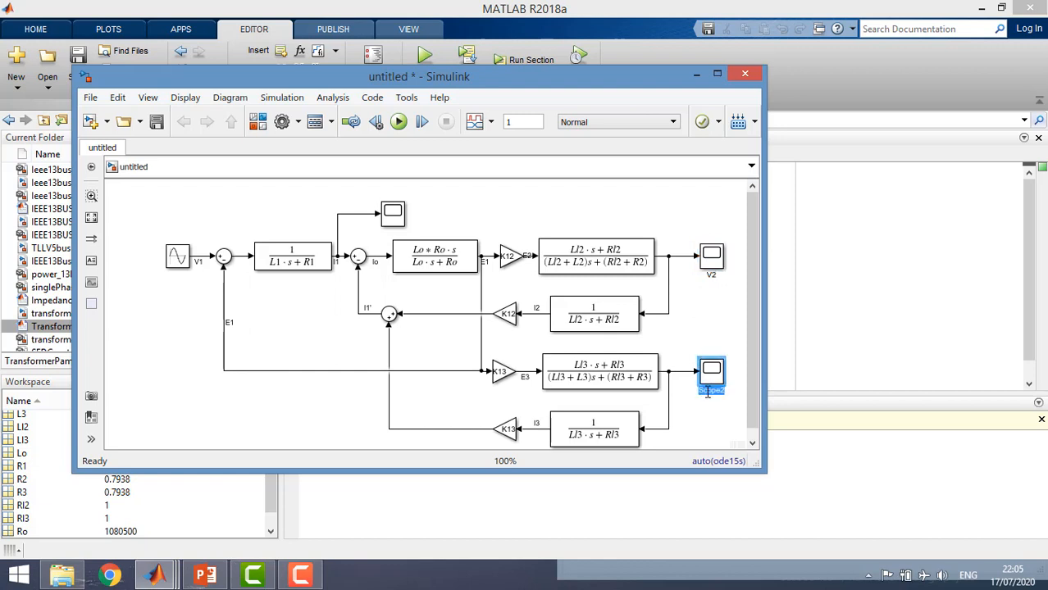
text(V3)
click(712, 432)
Inspect the waveform in the V2 scope with its axes scaled, and close the scope window
click(715, 259)
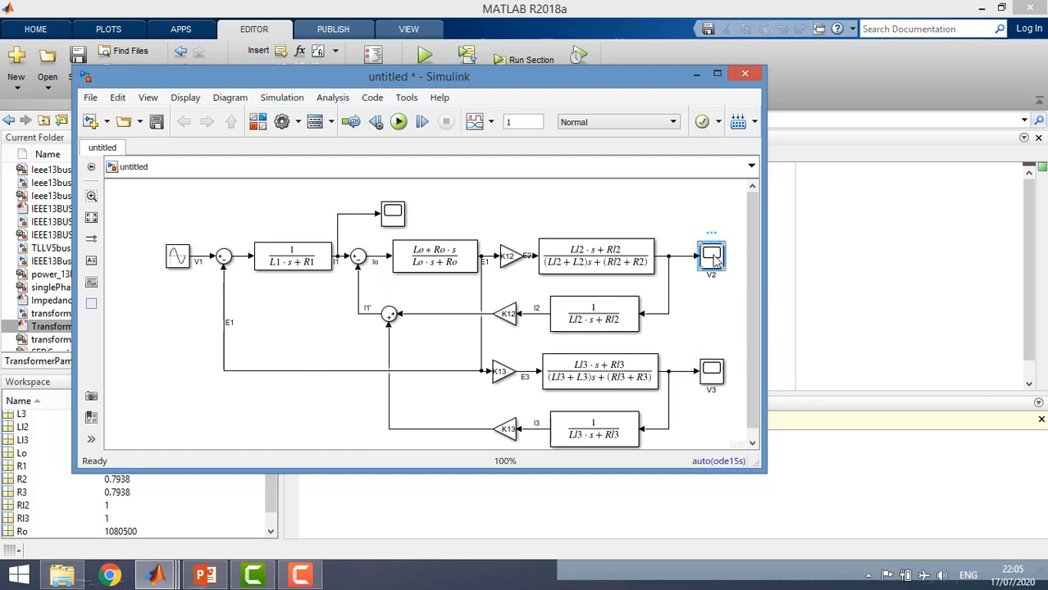
double_click(716, 259)
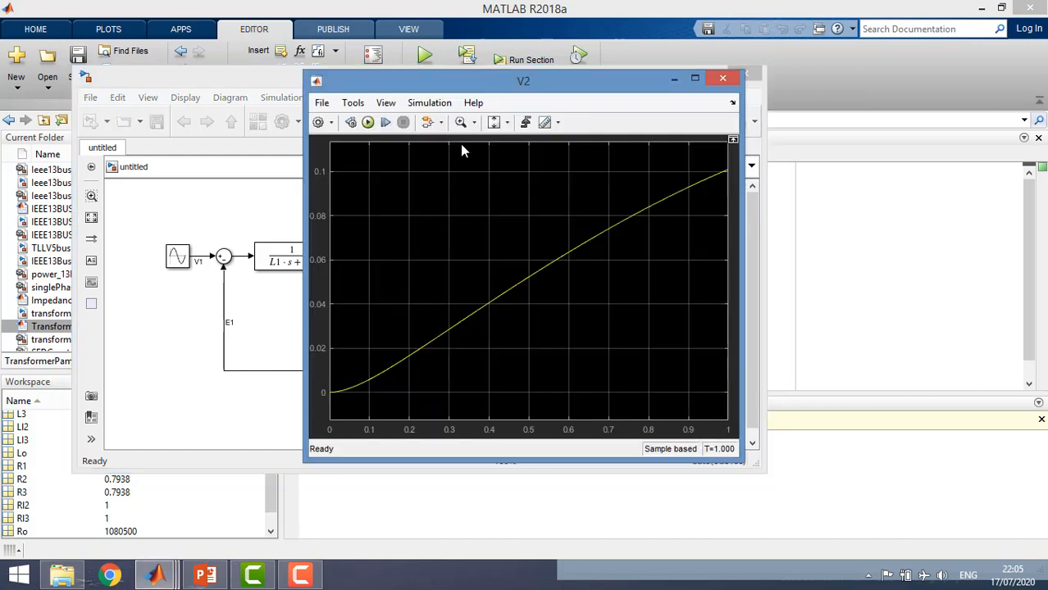
click(506, 124)
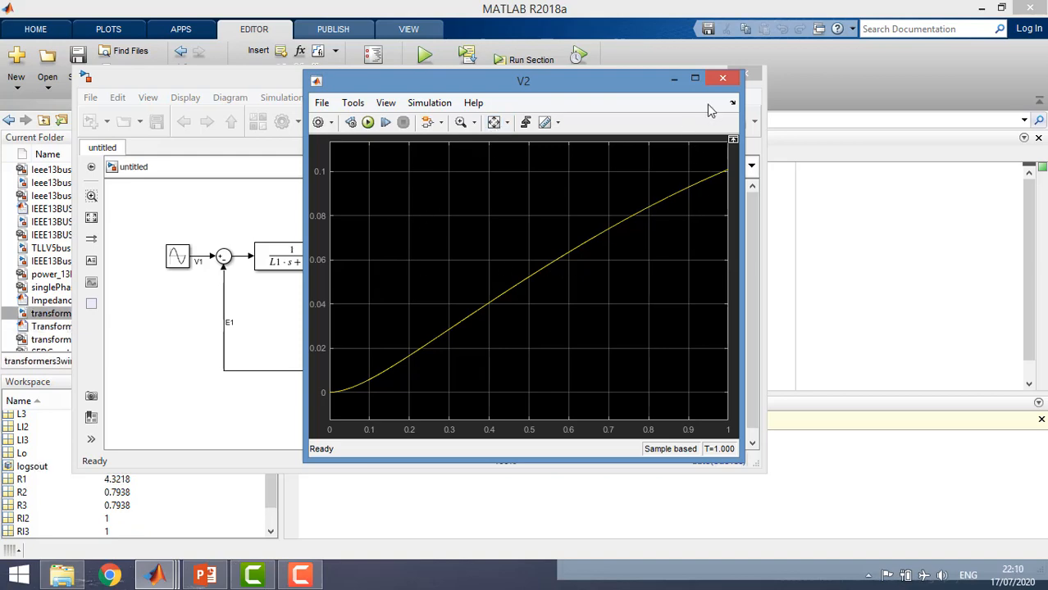
click(723, 77)
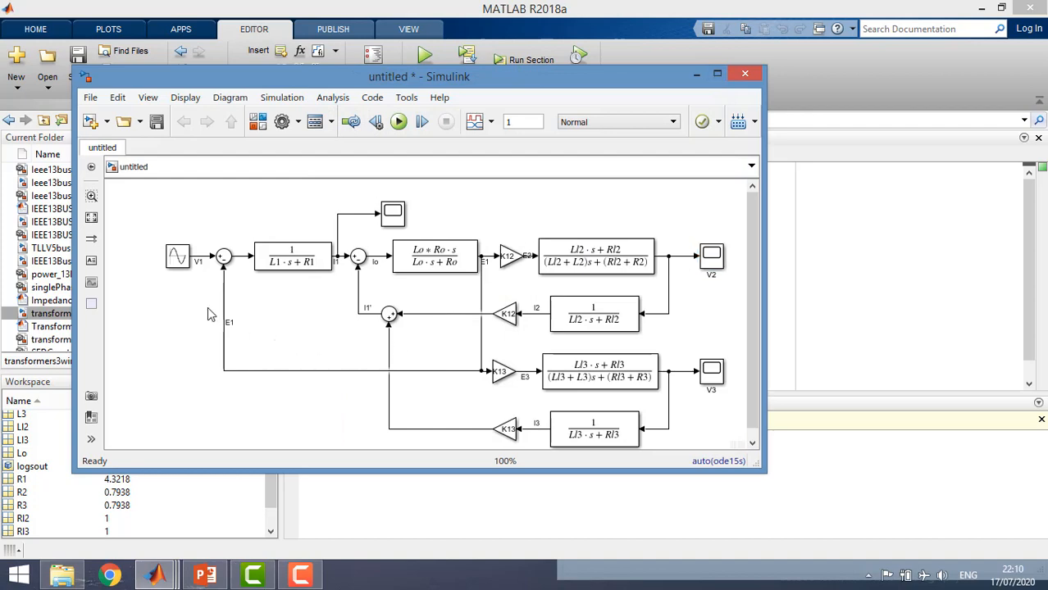
Set the Sine Wave block's amplitude to Vs and its frequency to 2*pi*freq
double_click(177, 256)
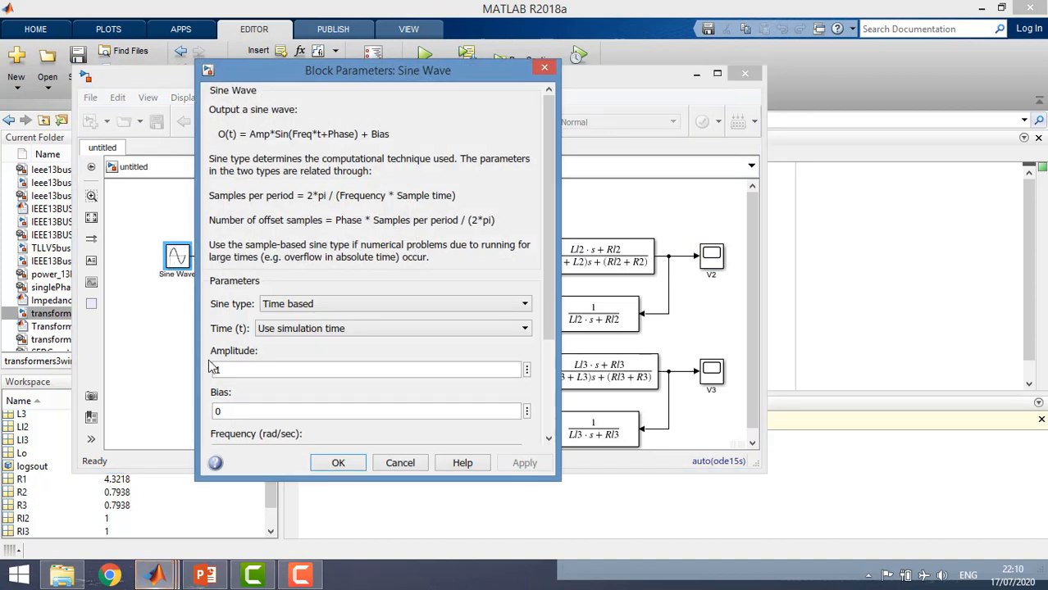
double_click(223, 370)
text(Vs)
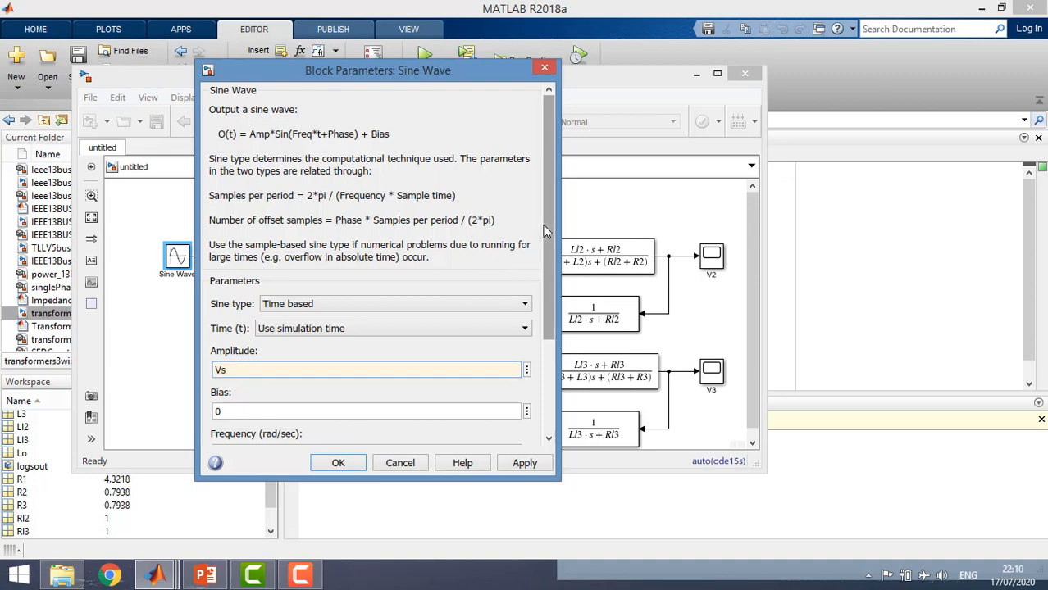
scroll(548, 246, down, 1)
scroll(548, 246, down, 5)
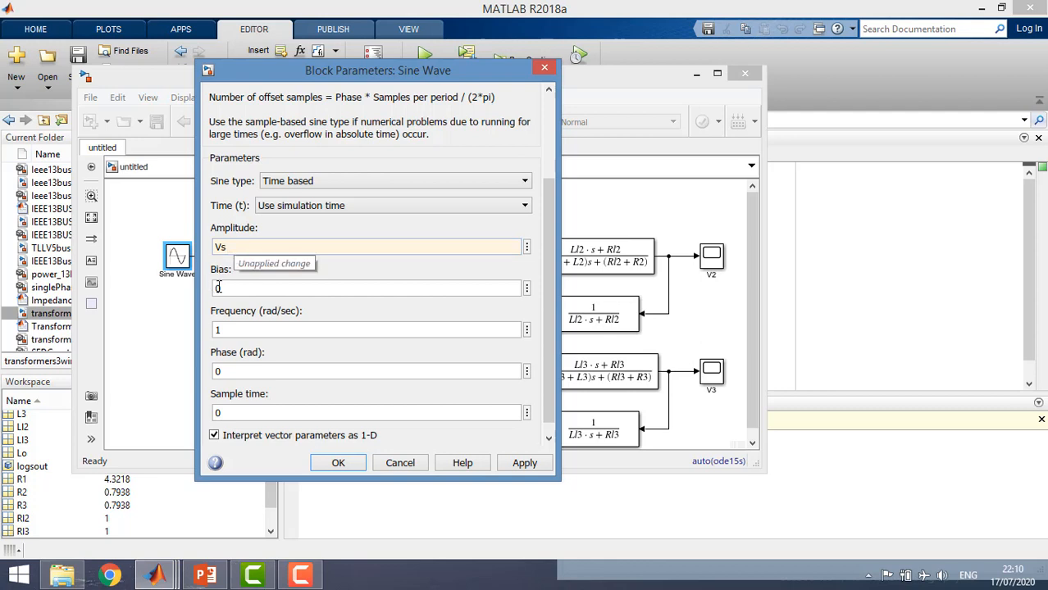
double_click(218, 329)
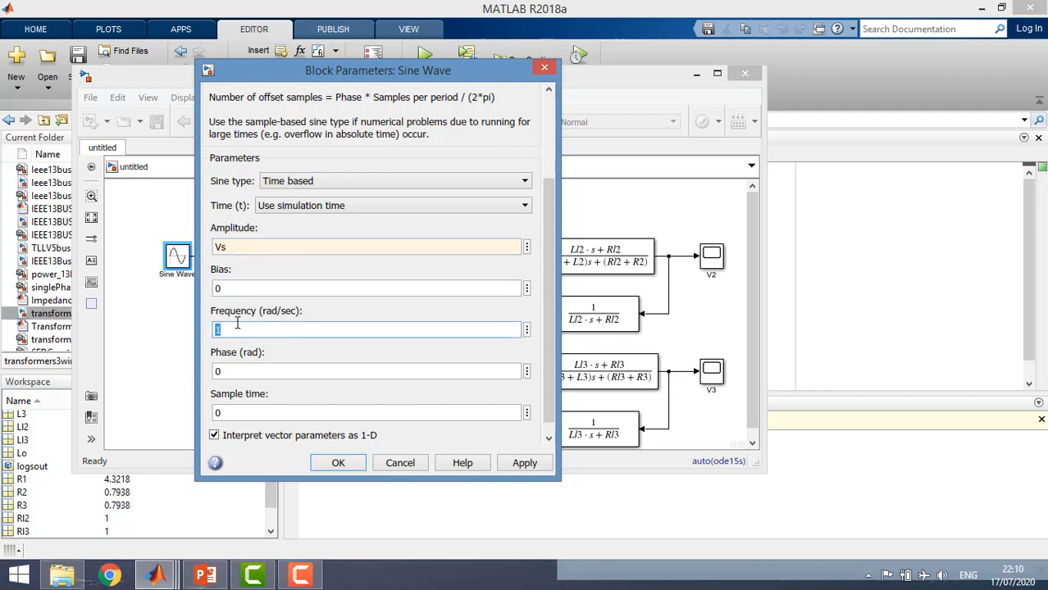
text(2*pi*)
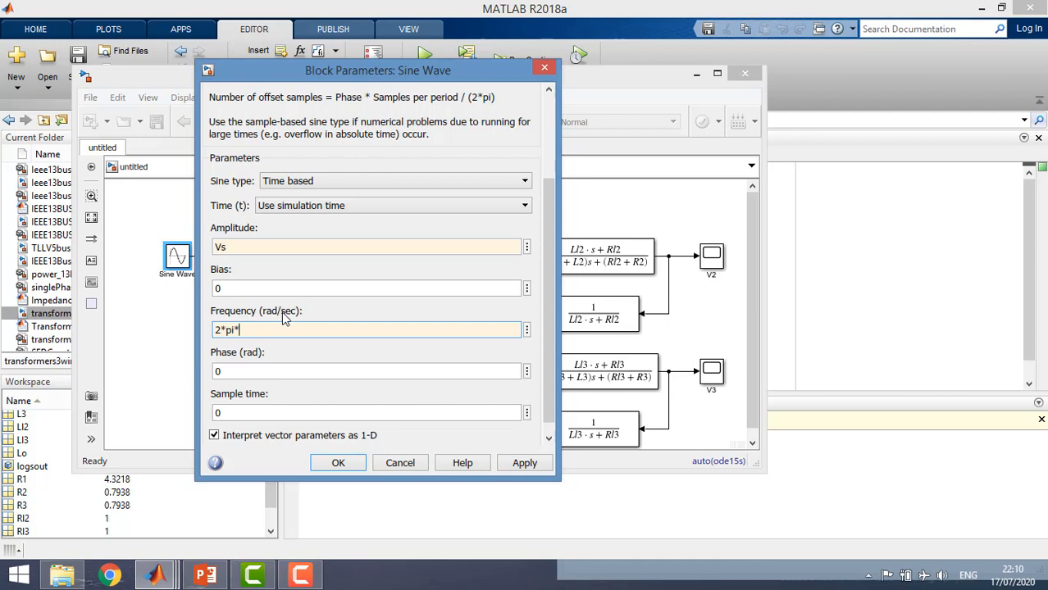
text(freq)
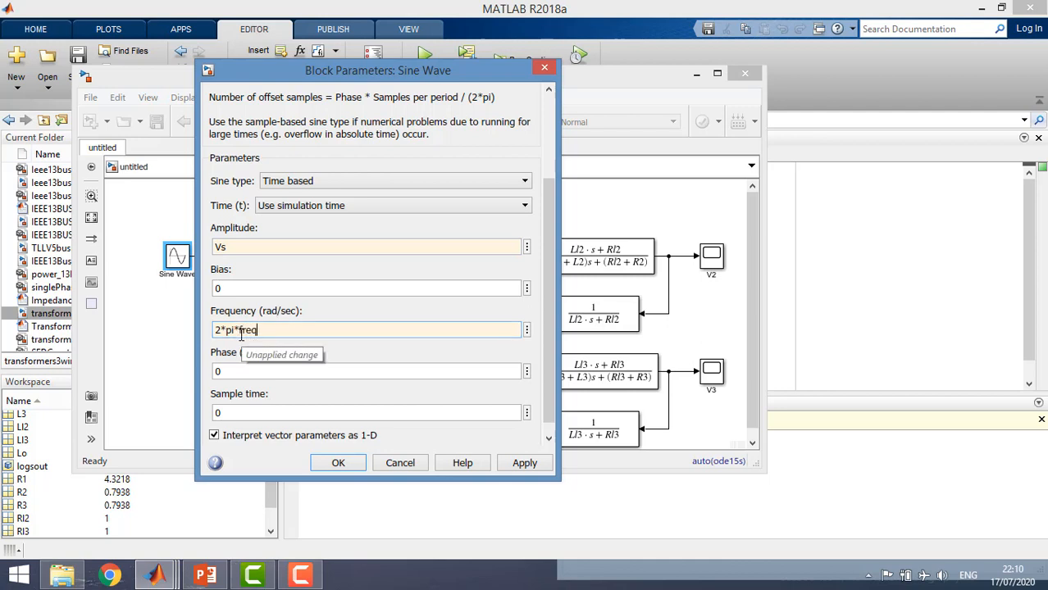
click(322, 464)
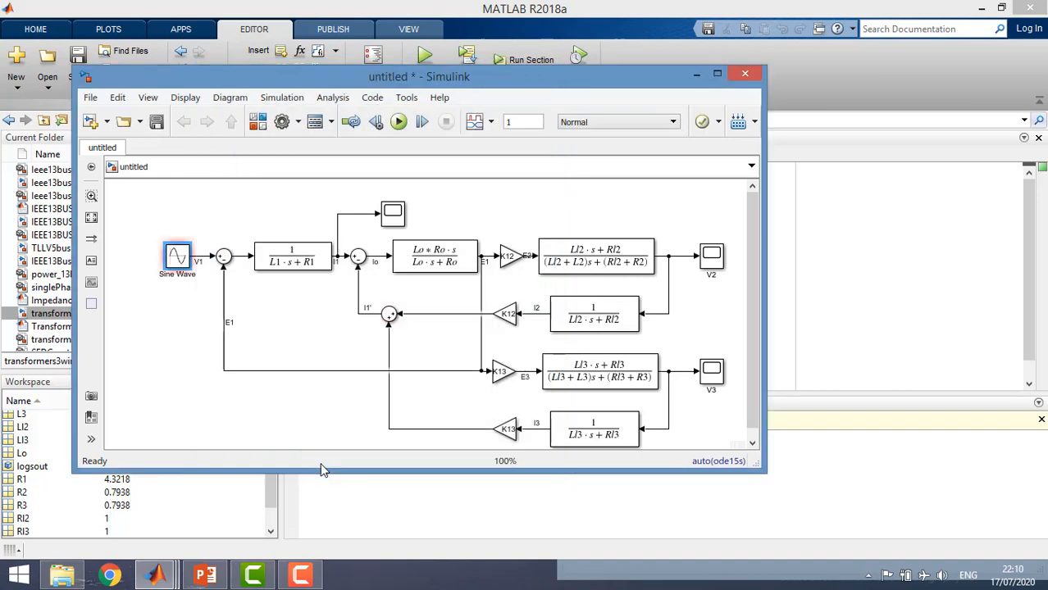
Correct the Sine Wave block's frequency expression to 2*pi*Freq
double_click(184, 264)
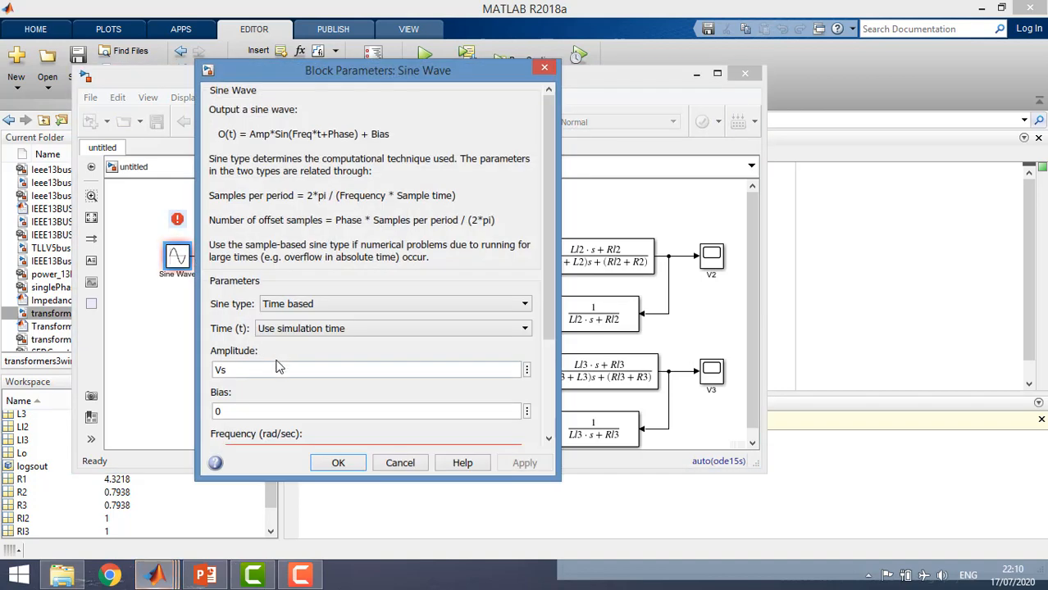
scroll(279, 392, down, 2)
double_click(271, 361)
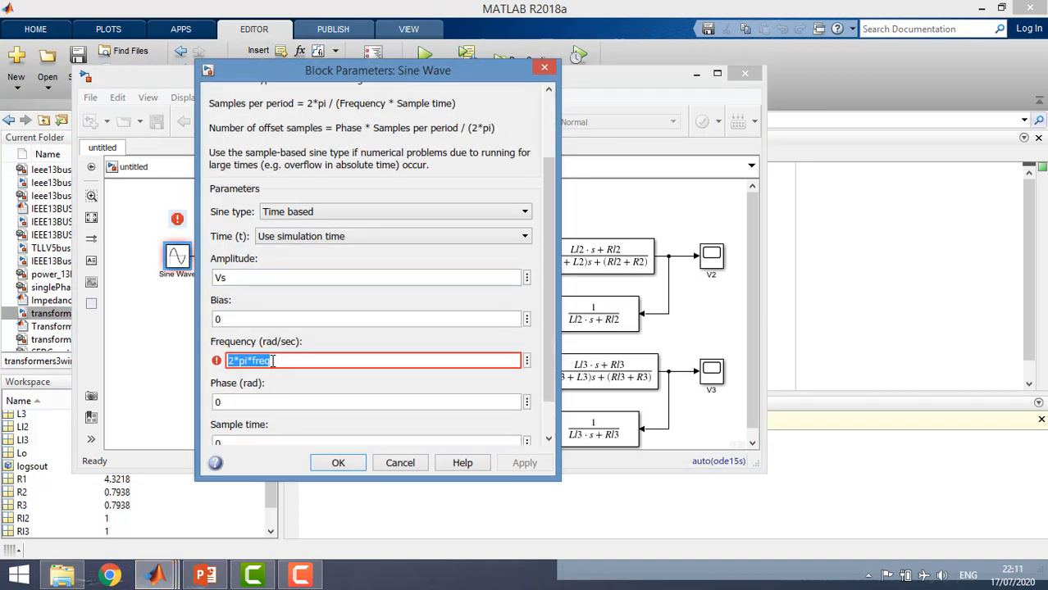
click(272, 361)
key(BackSpace)
key(BackSpace)
key(BackSpace)
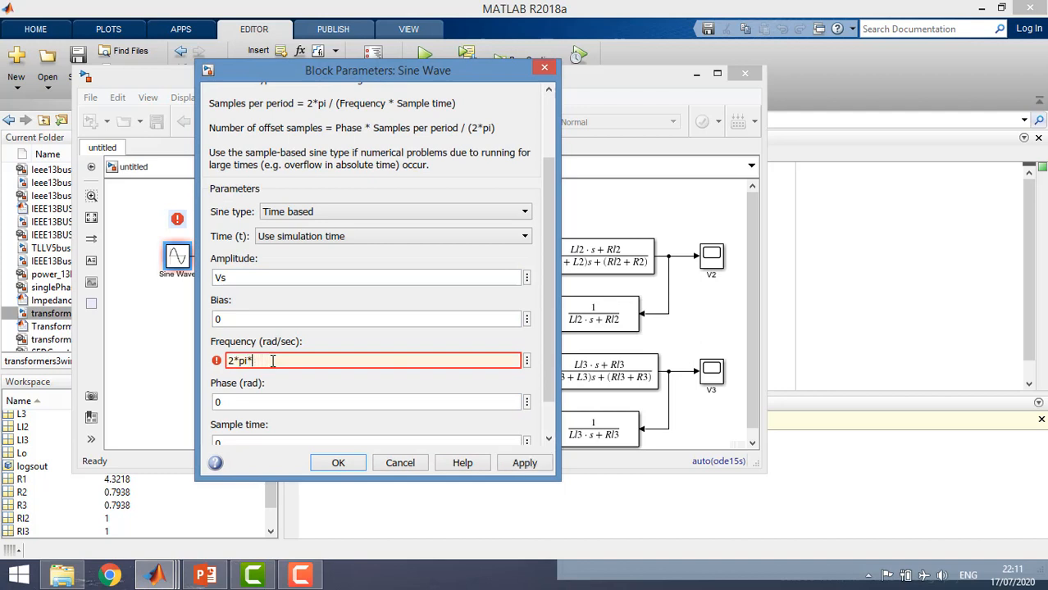
text(Freq)
click(330, 466)
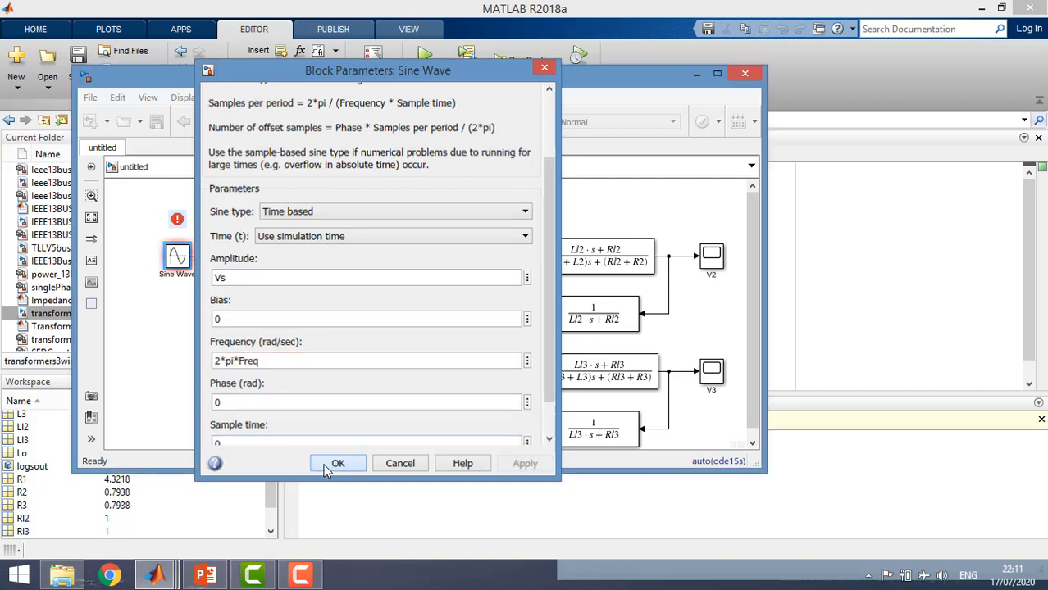
click(270, 419)
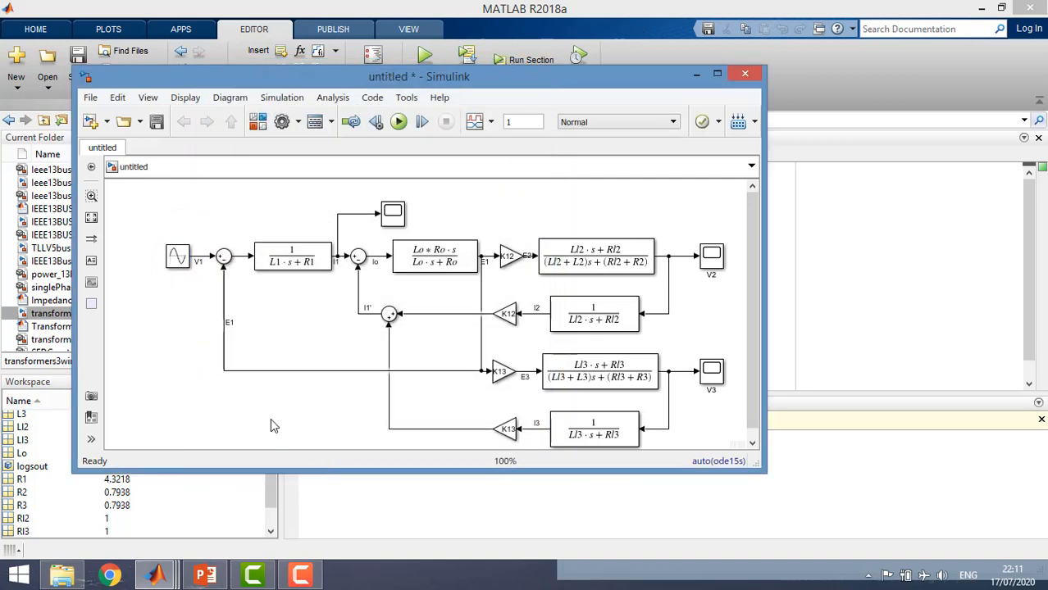
Run the simulation, examine the V2 scope's waveform by magnifying its final cycles and their peaks, and close the scope
click(394, 129)
double_click(706, 258)
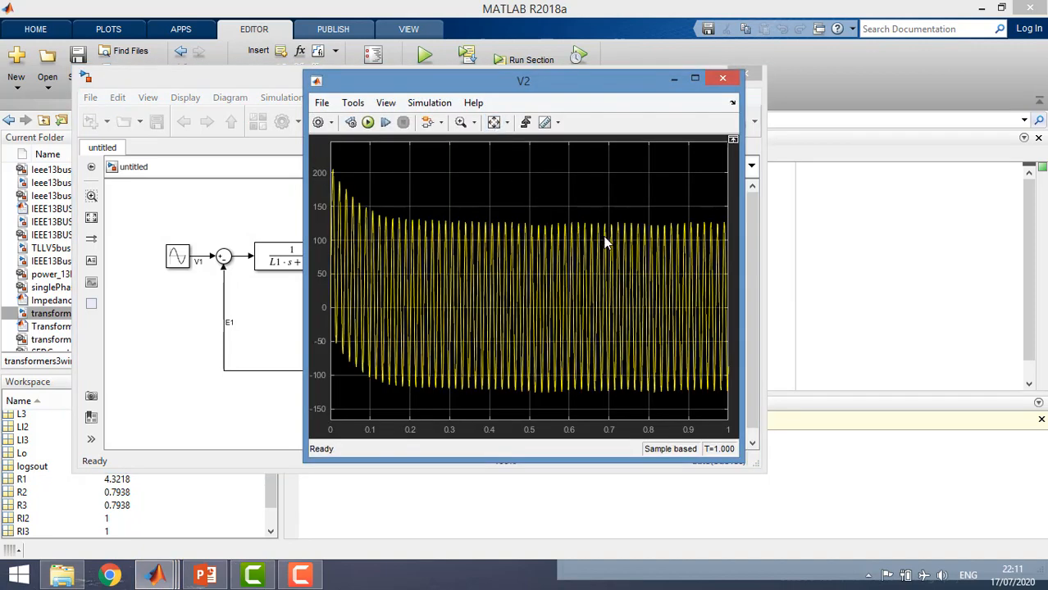
click(463, 125)
drag(672, 236, 718, 241)
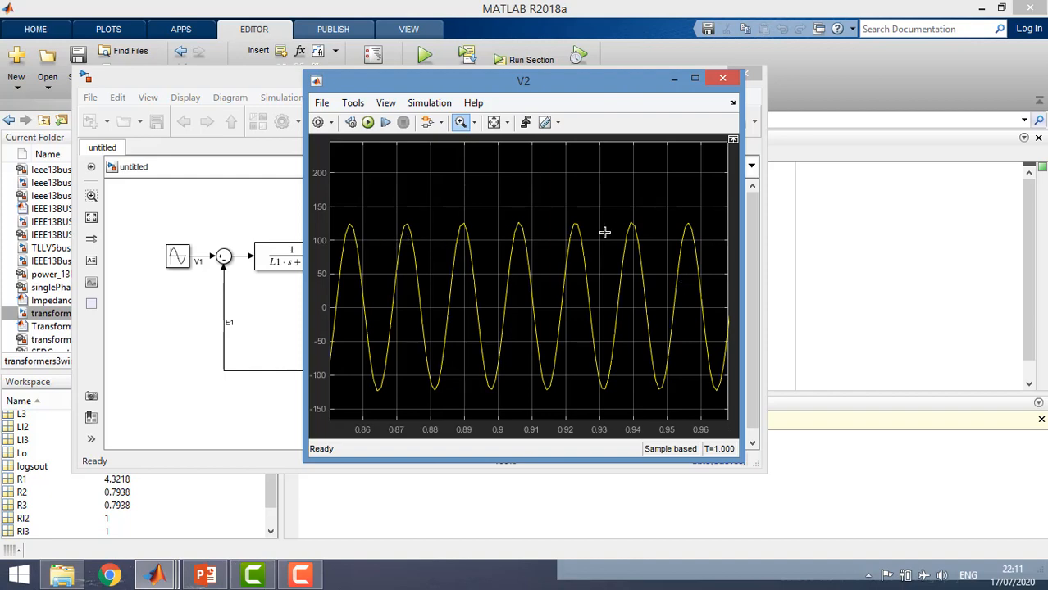
drag(717, 257, 623, 198)
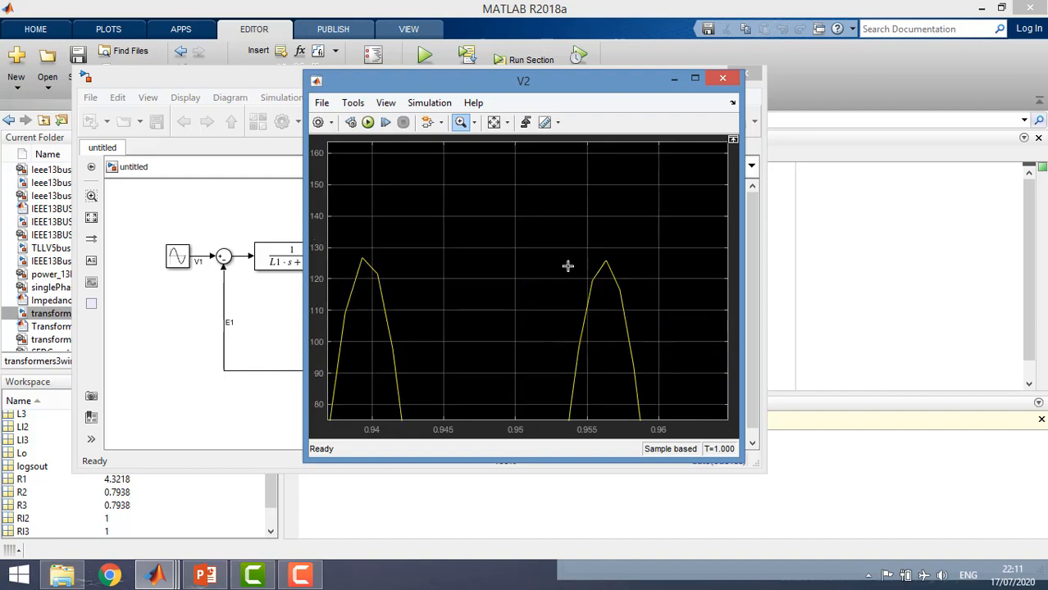
click(721, 79)
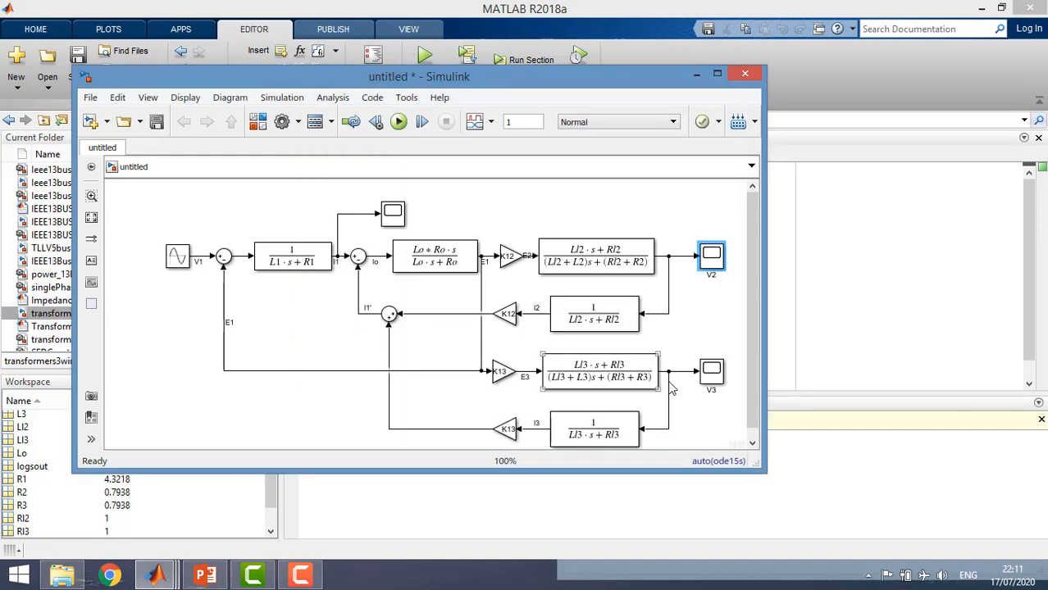
Examine the voltage waveform in the V3 scope and close the scope window
click(711, 376)
double_click(710, 375)
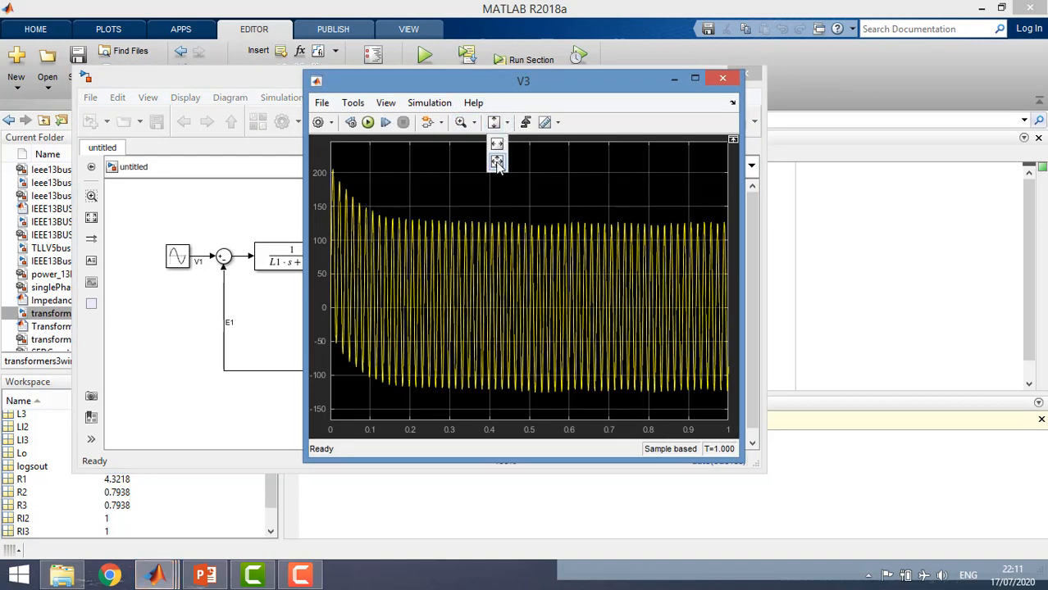
click(720, 80)
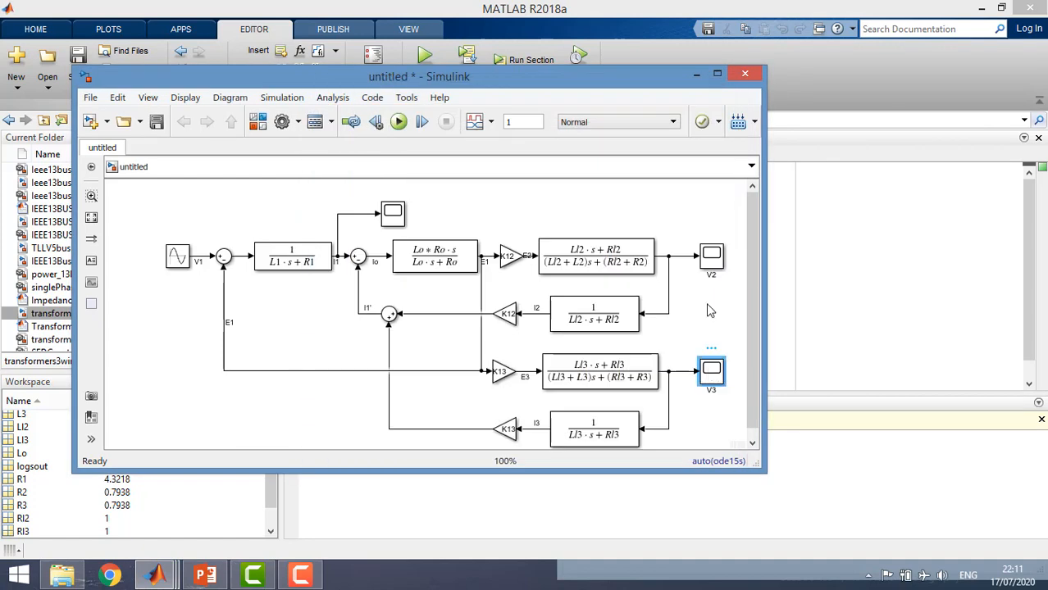
click(708, 265)
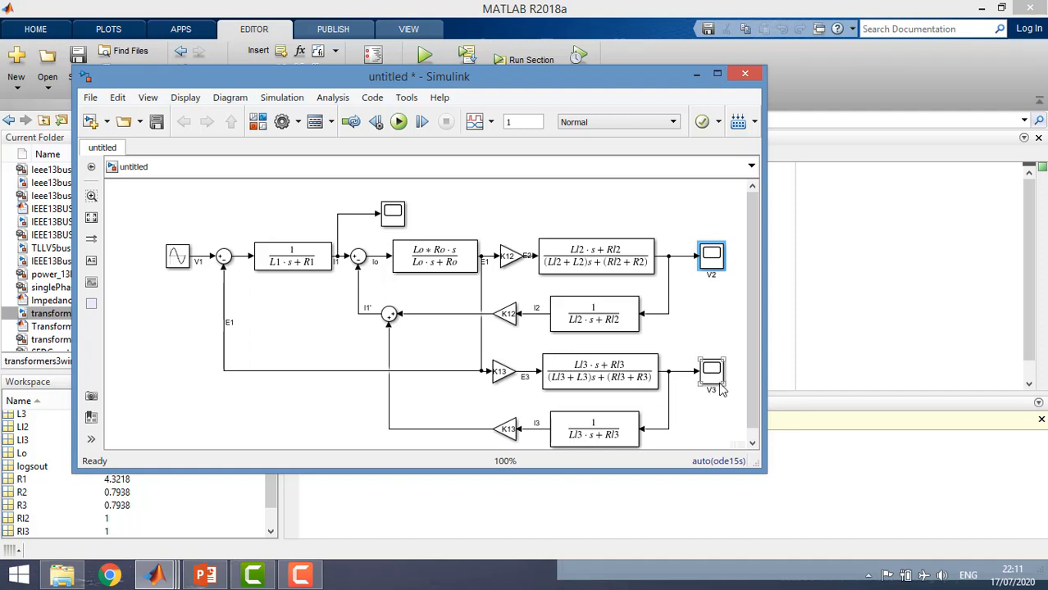
click(715, 379)
click(713, 267)
click(686, 322)
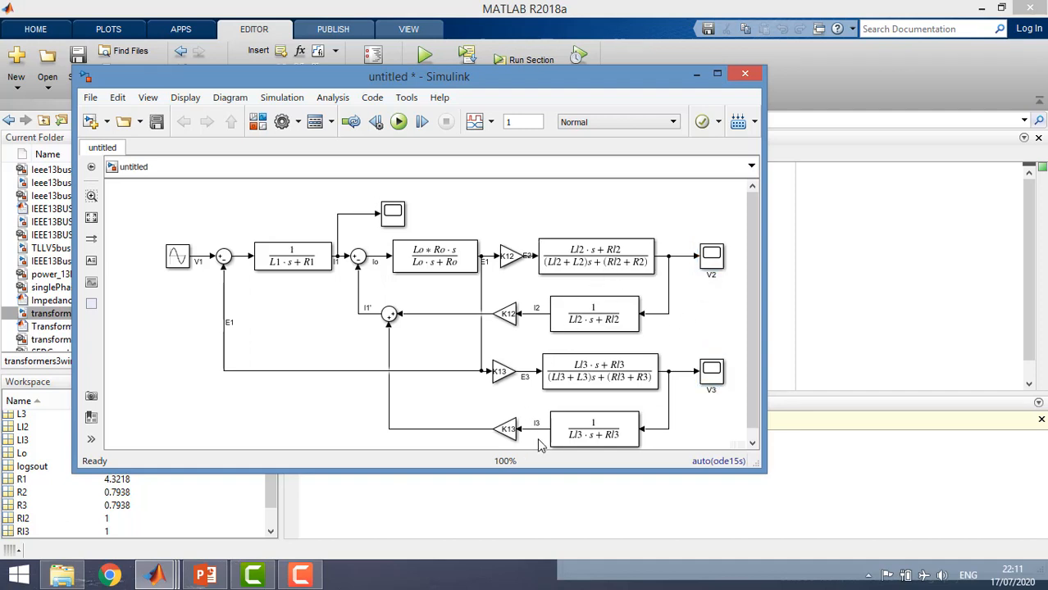
click(630, 264)
click(594, 349)
Switch to the PowerPoint lecture and review the load resistance and inductance values in the machine parameter table on slide 8
click(205, 576)
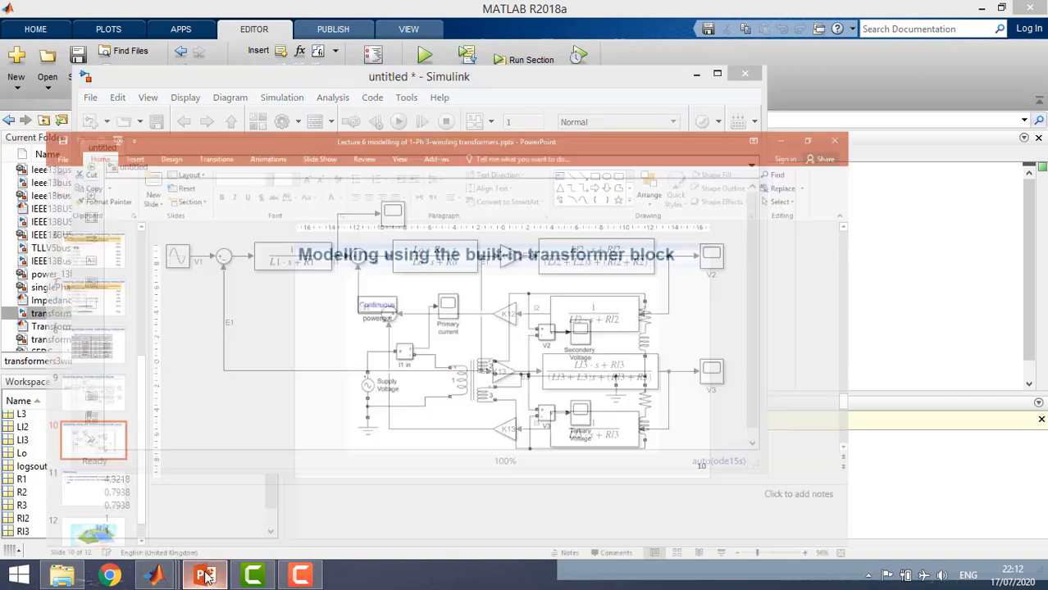
click(42, 283)
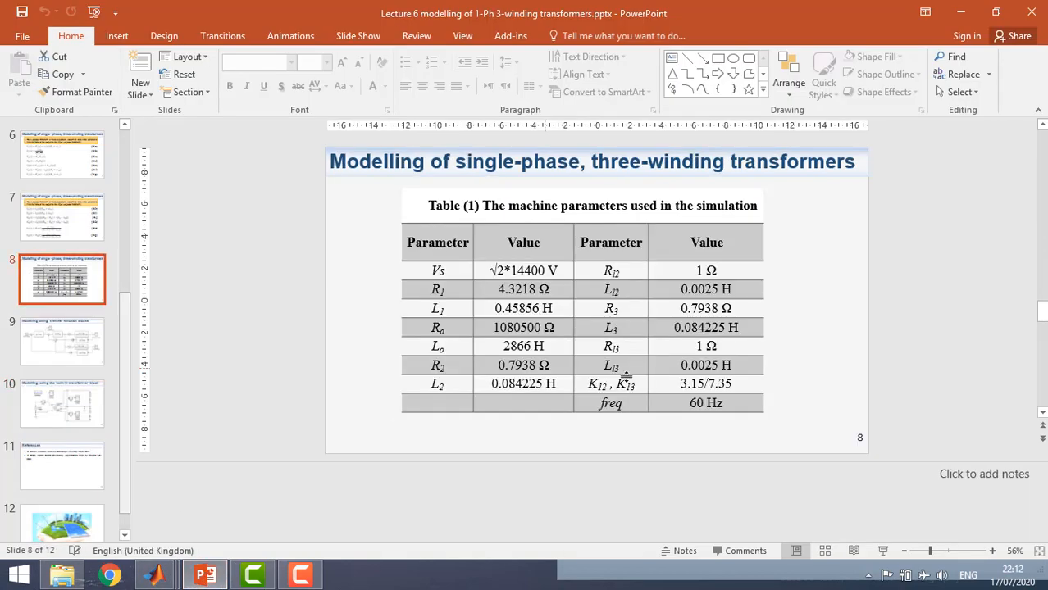
click(665, 274)
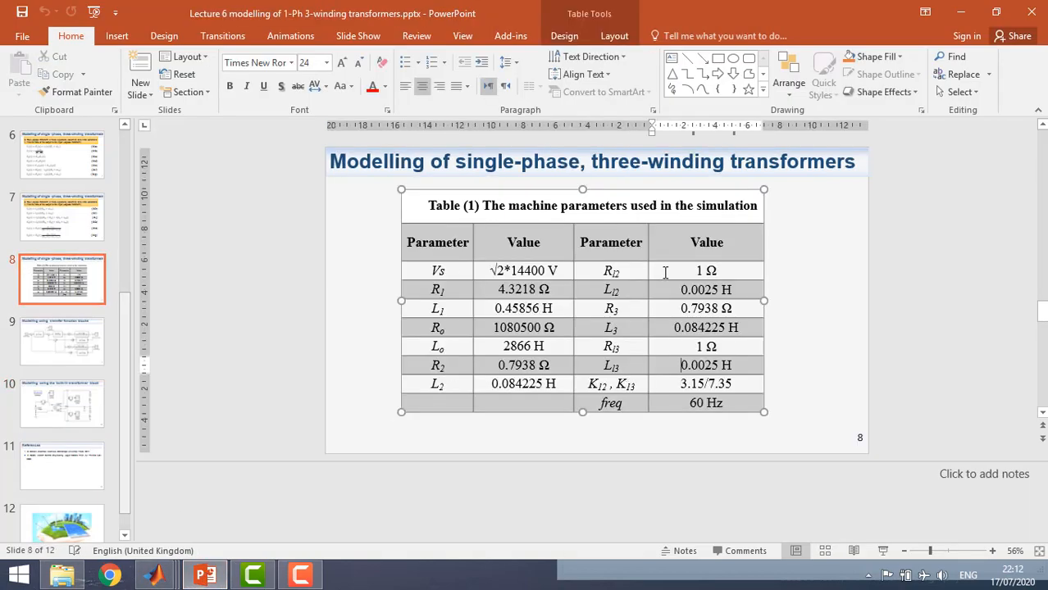
click(666, 291)
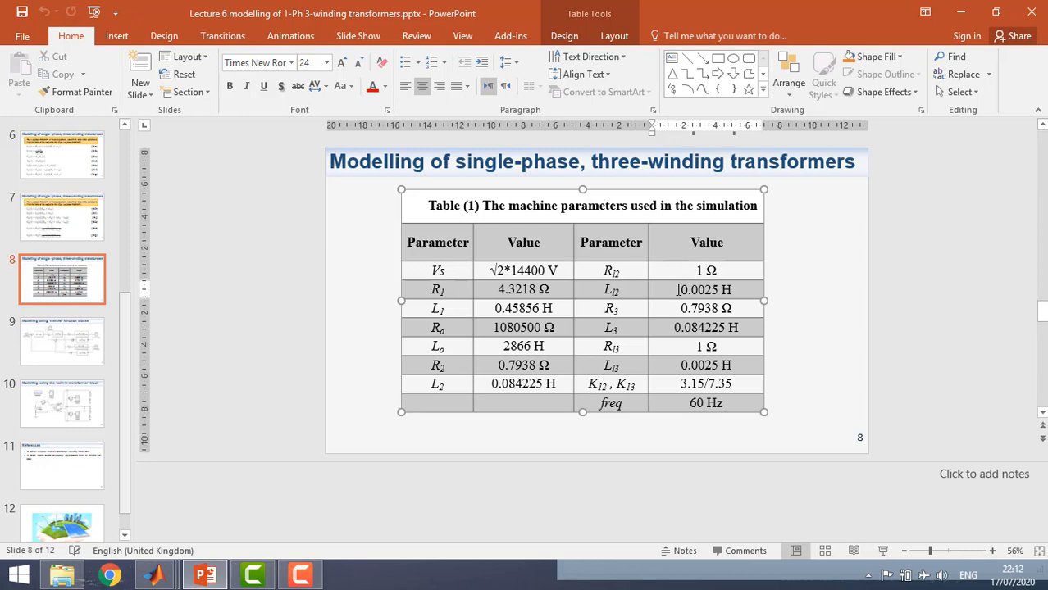
click(682, 351)
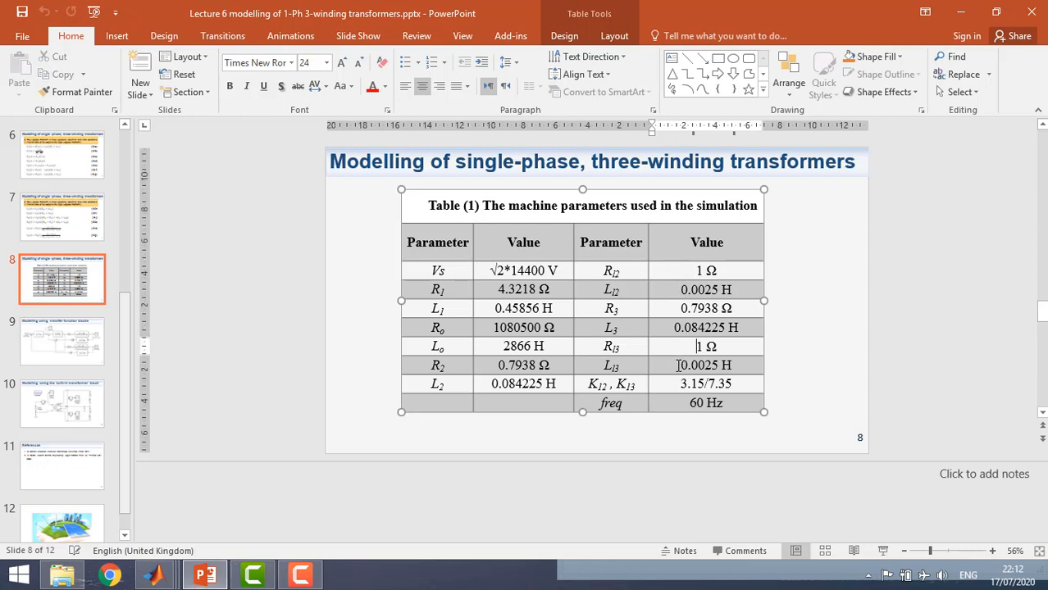
click(677, 365)
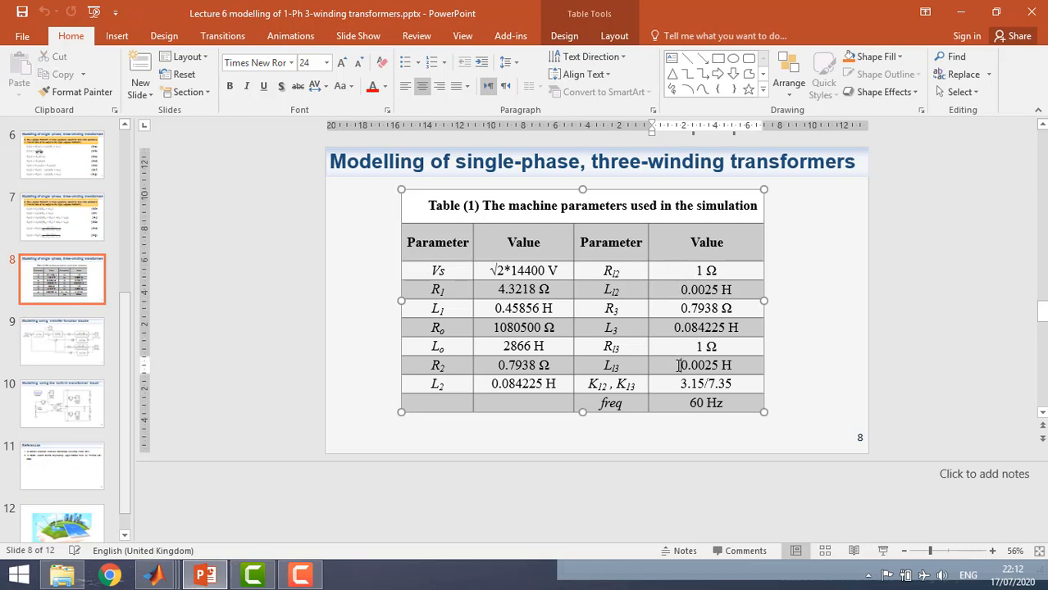
Switch back to the untitled Simulink model and enlarge its window to make room below the block diagram
mouse_move(156, 576)
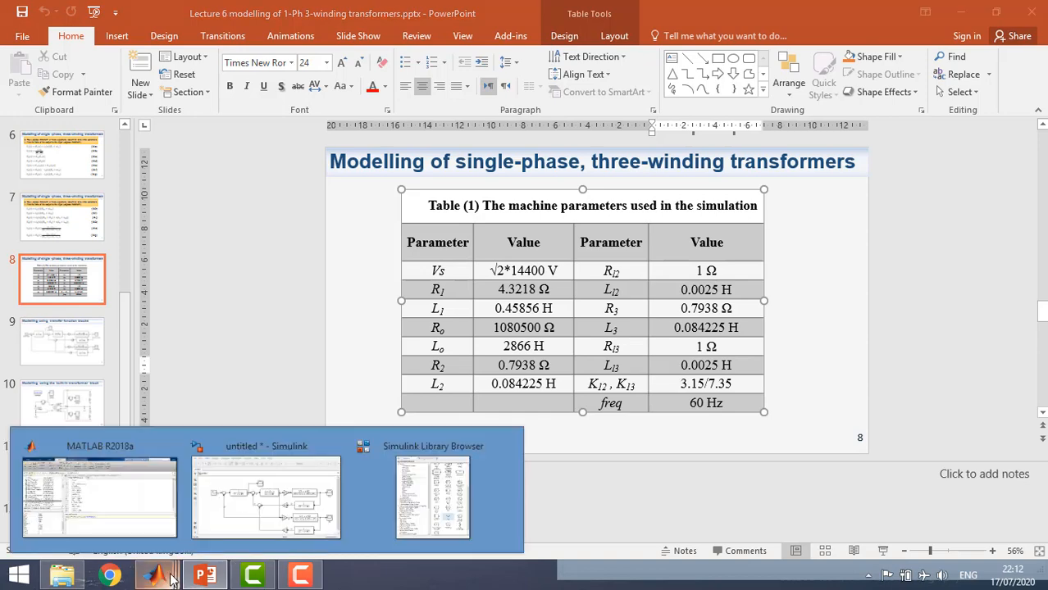
click(232, 516)
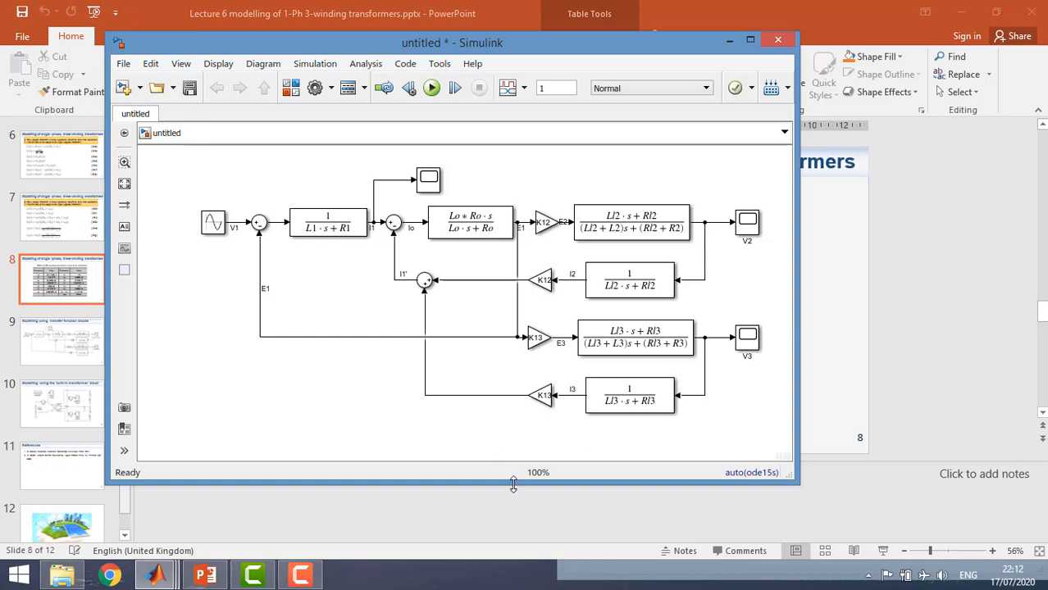
drag(514, 485, 523, 512)
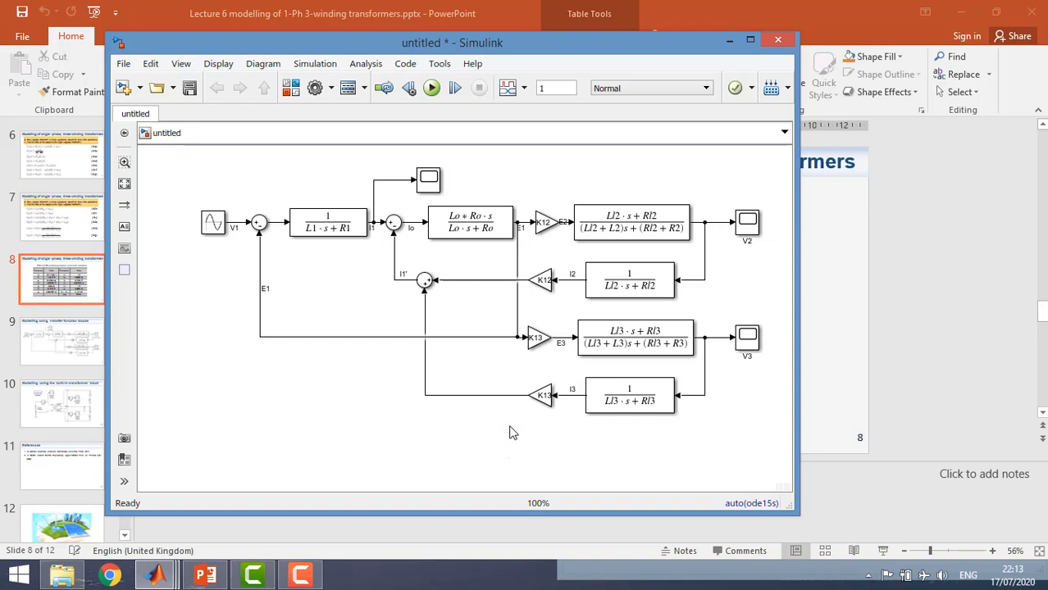
Add a powergui block from the Simscape Power Systems Specialized Technology Fundamental Blocks library below the transfer-function model
click(291, 88)
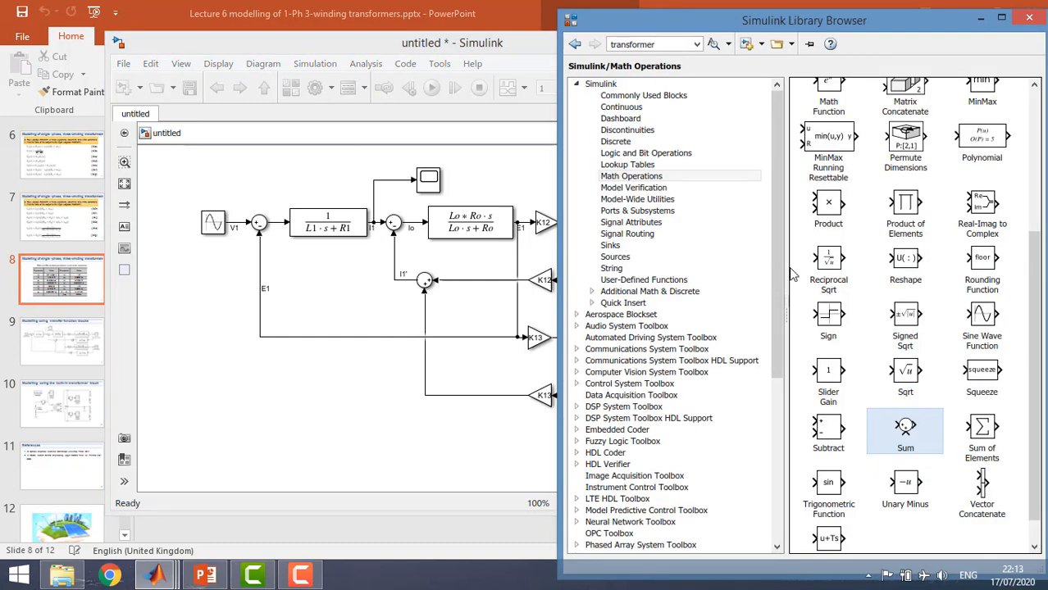
click(578, 85)
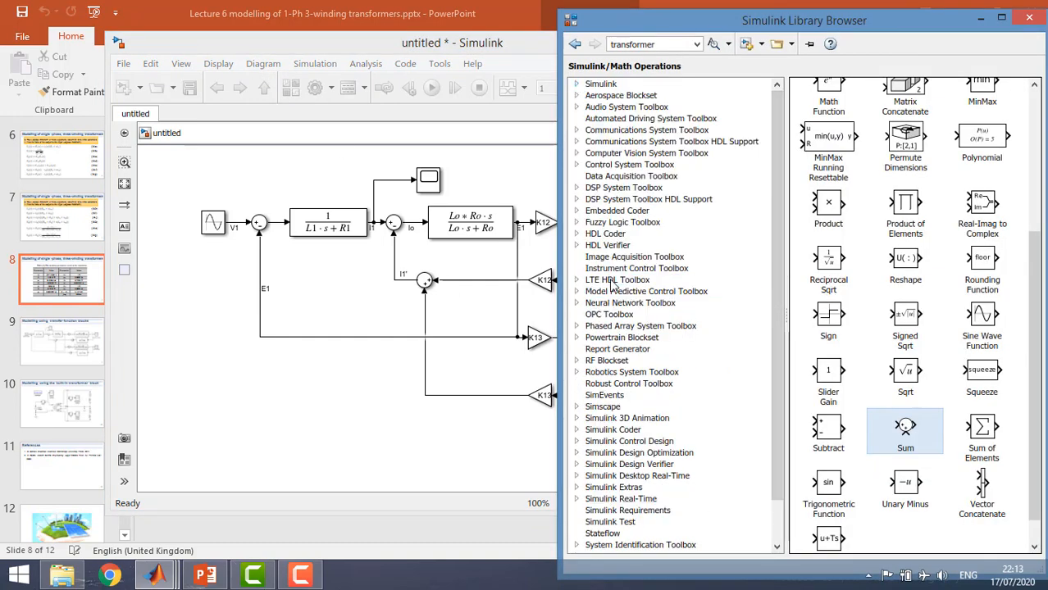
drag(780, 312, 771, 345)
click(577, 361)
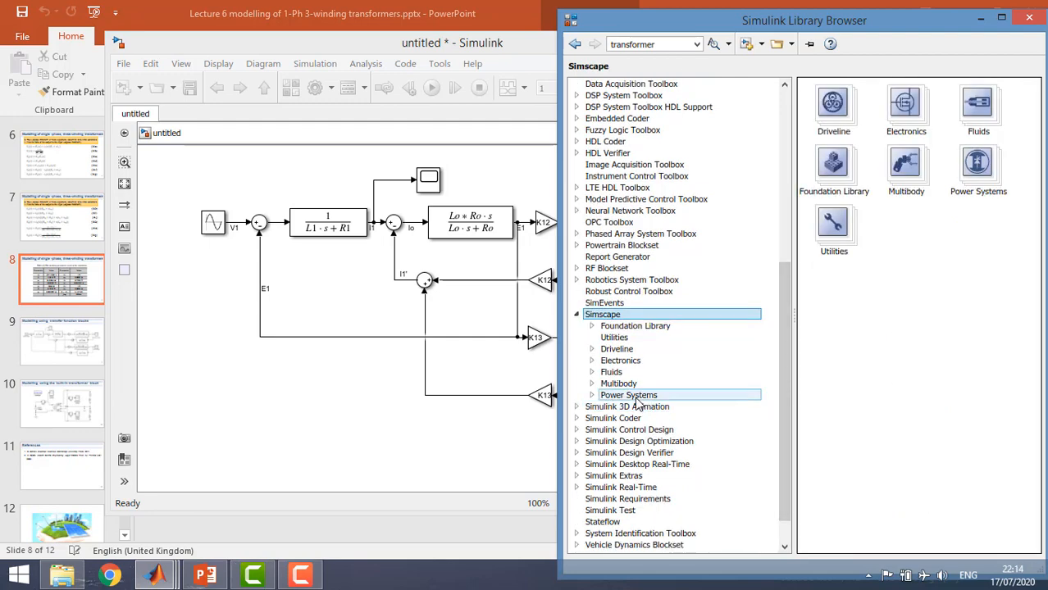
click(633, 398)
double_click(930, 107)
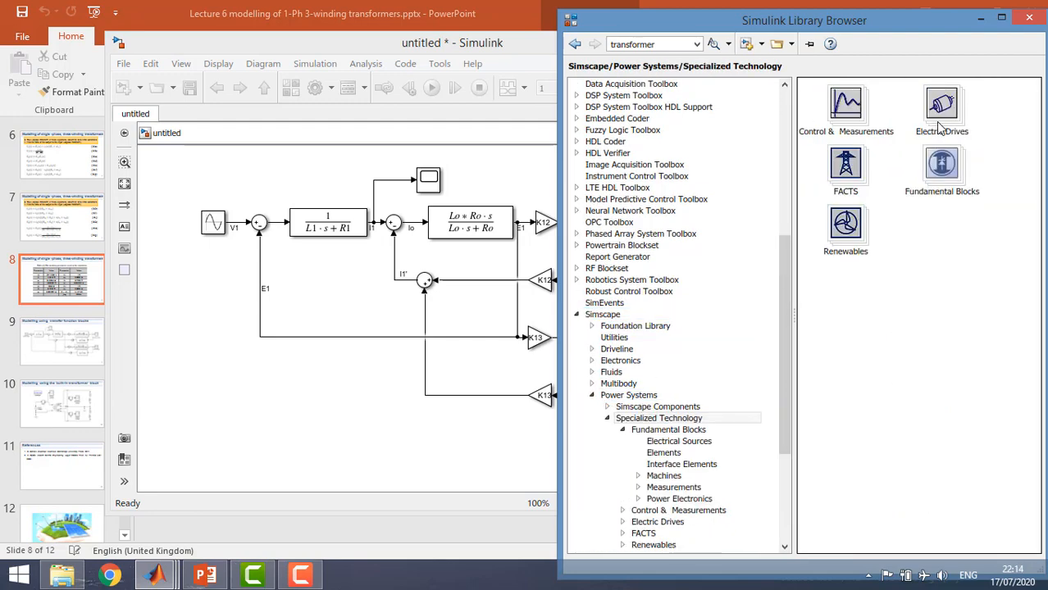
double_click(923, 189)
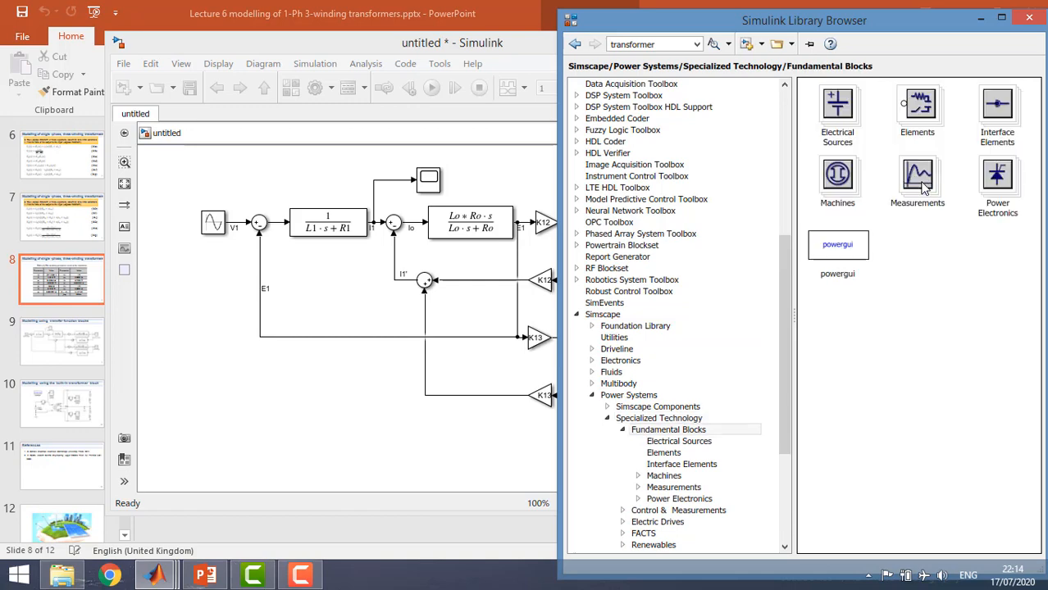
drag(830, 260, 621, 281)
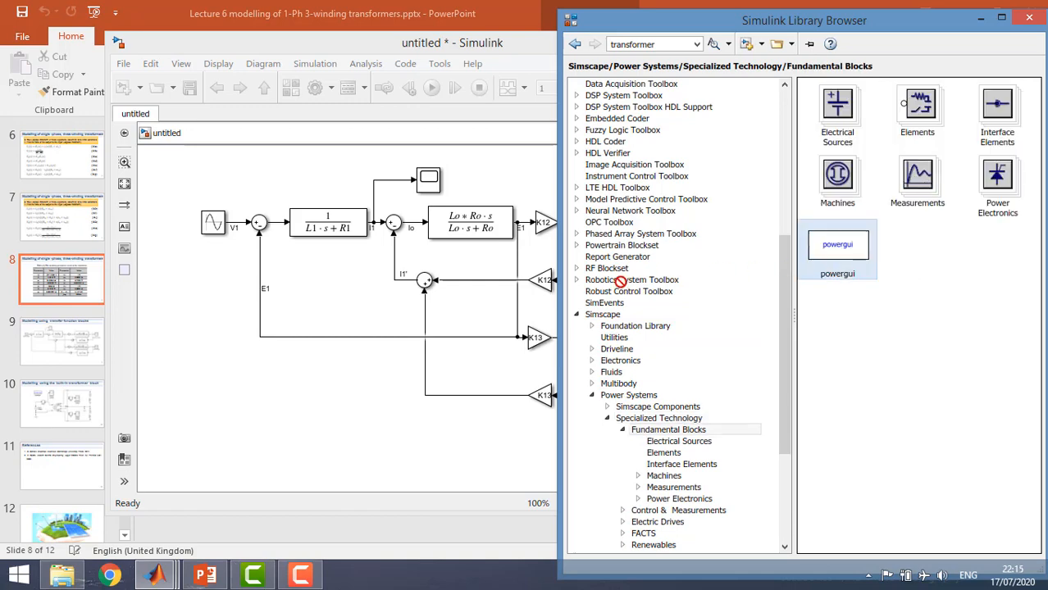
drag(248, 447, 228, 445)
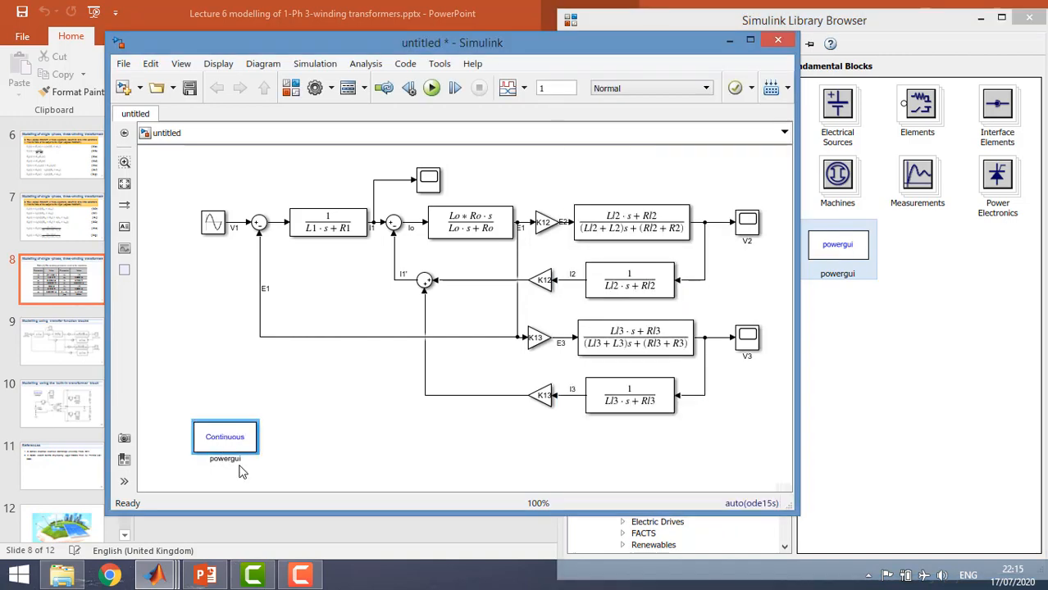
Add a Linear Transformer from the Fundamental Blocks Elements library to the right of the powergui block
click(919, 310)
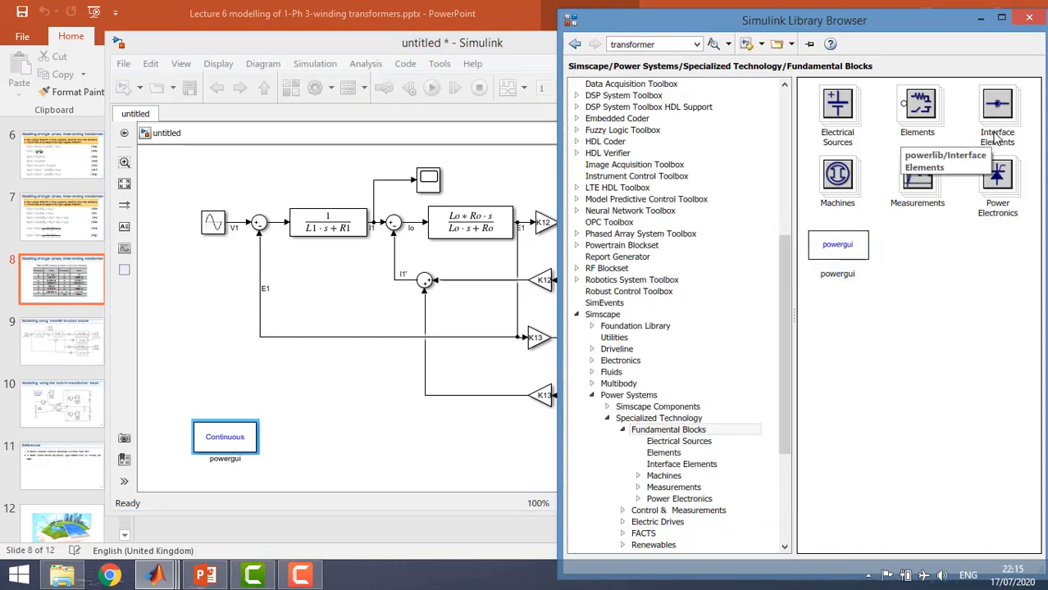
double_click(930, 123)
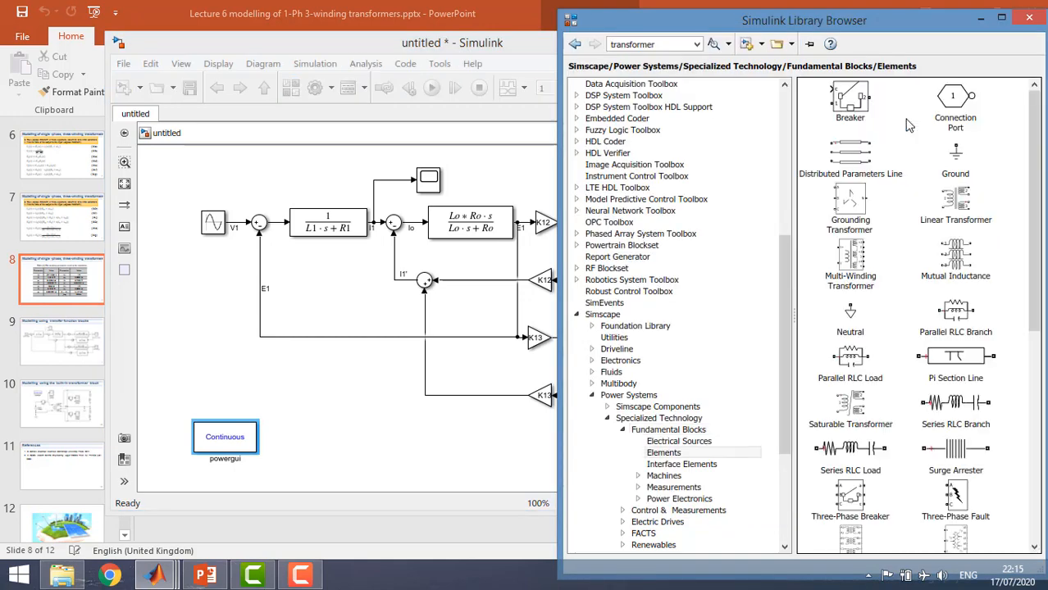
click(925, 215)
drag(950, 211, 379, 458)
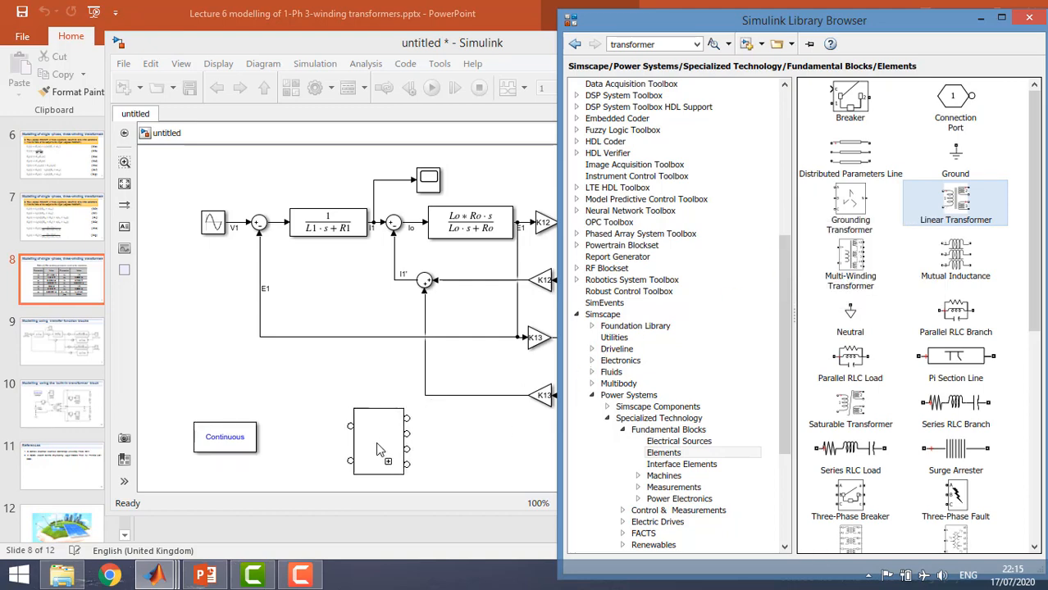
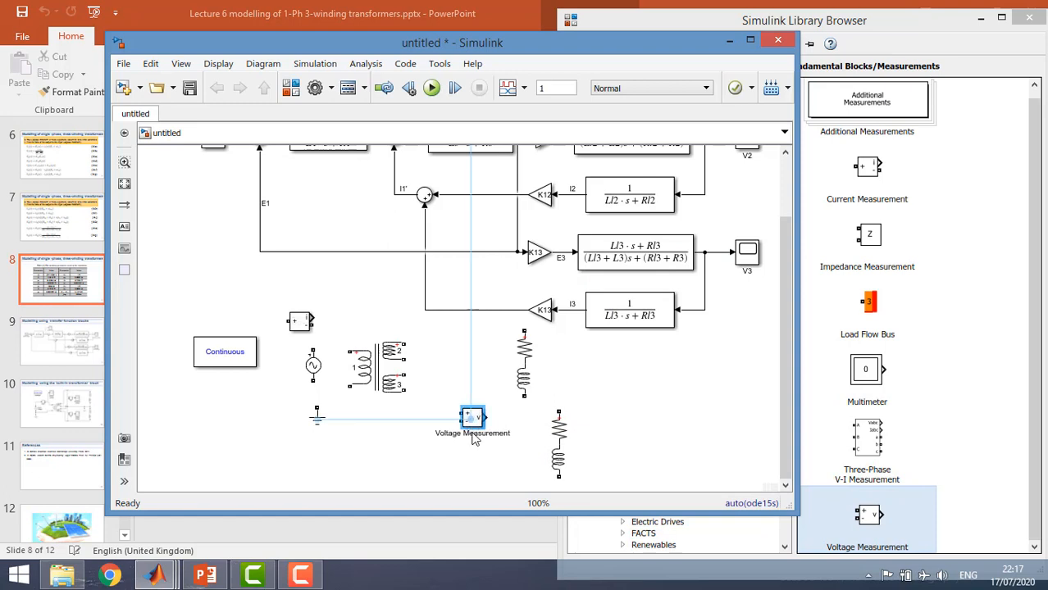
Enlarge the Linear Transformer, move the ground block down beside it, and wire winding 1's lower terminal to the ground
click(377, 394)
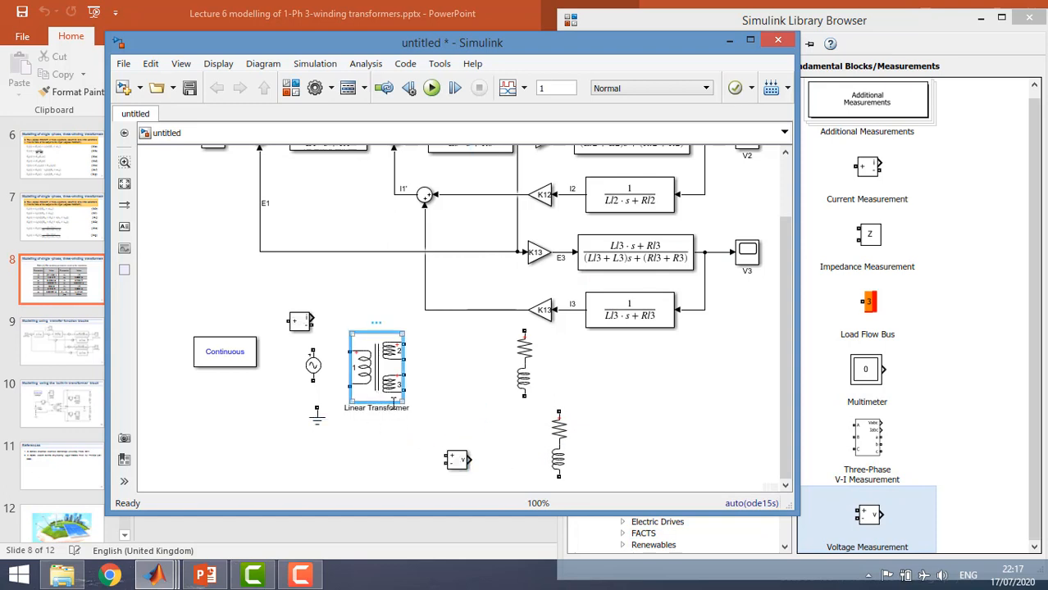
drag(403, 403, 410, 456)
drag(316, 414, 275, 461)
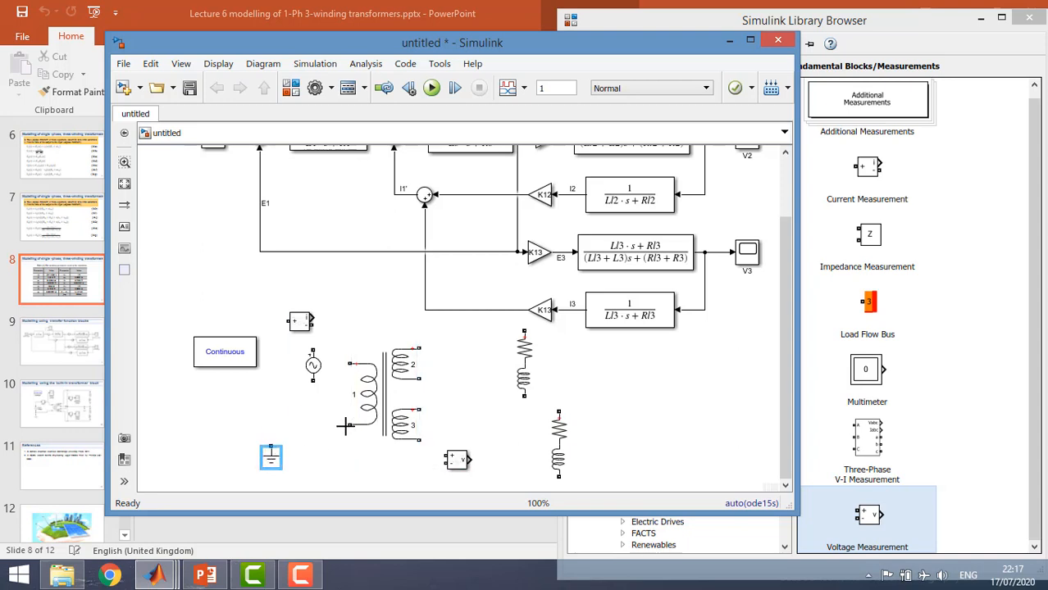
drag(350, 425, 271, 446)
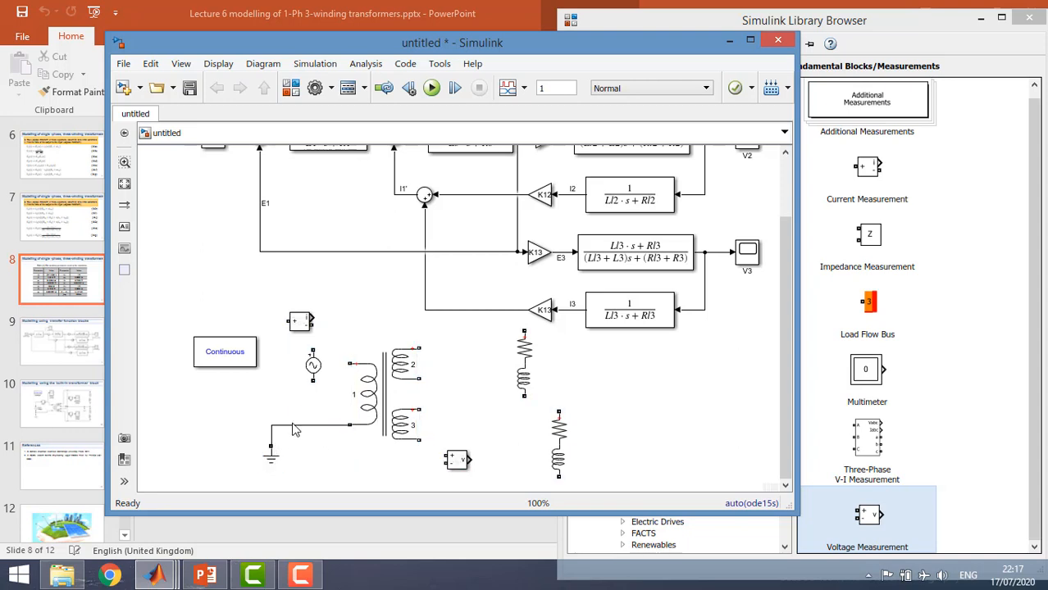
Connect the AC Voltage Source above the ground and insert the Current Measurement block between the source and winding 1's upper terminal
drag(304, 379, 275, 430)
click(273, 414)
mouse_move(271, 406)
mouse_down()
mouse_move(276, 396)
mouse_move(270, 424)
mouse_up()
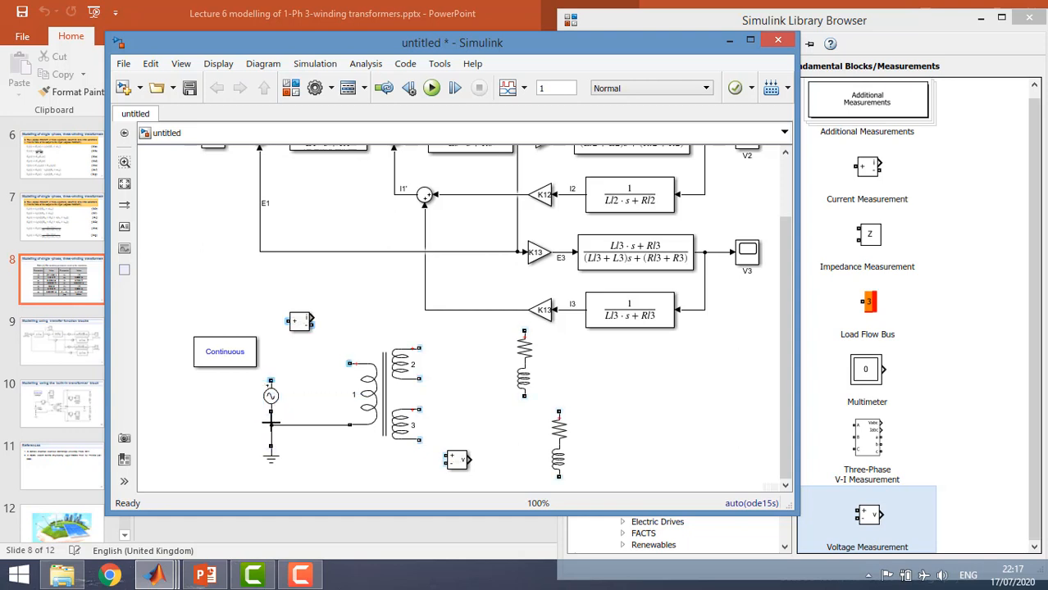
drag(301, 326, 297, 362)
click(281, 340)
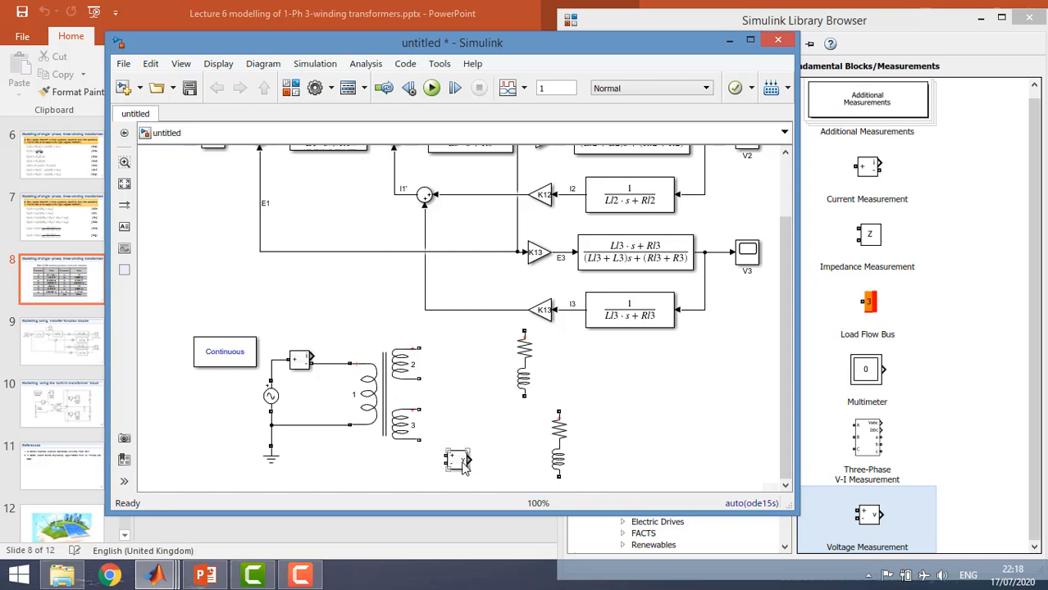
Connect the Voltage Measurement block across winding 2 and a copy of it across winding 3
mouse_move(459, 461)
mouse_down()
mouse_move(464, 360)
mouse_move(418, 350)
mouse_move(435, 373)
mouse_move(417, 381)
mouse_up()
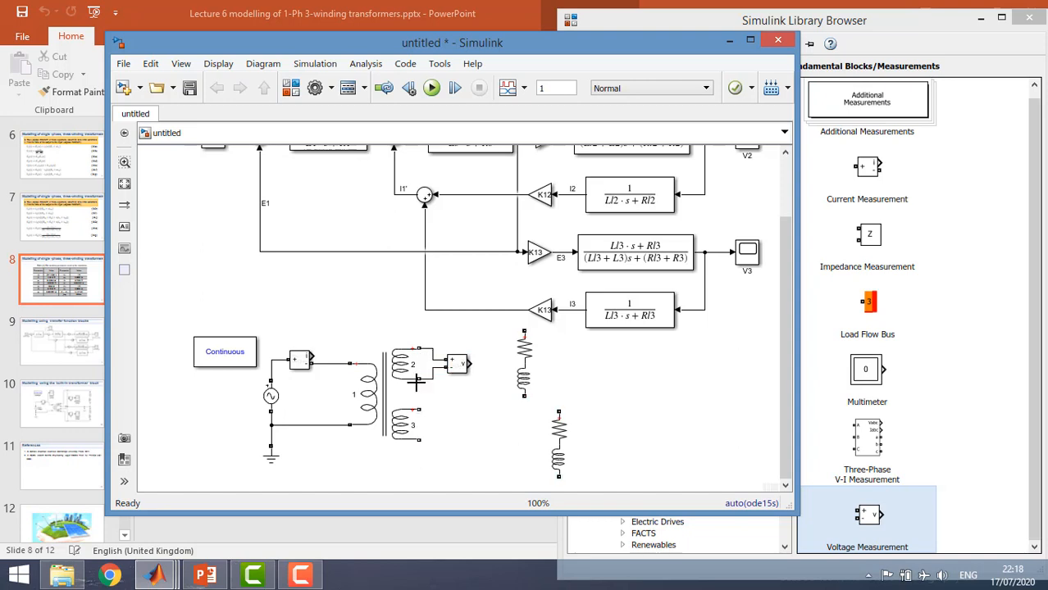
mouse_move(420, 409)
mouse_down()
mouse_move(443, 385)
mouse_move(436, 401)
mouse_up()
click(459, 364)
click(449, 418)
key(ctrl+v)
drag(449, 422, 419, 439)
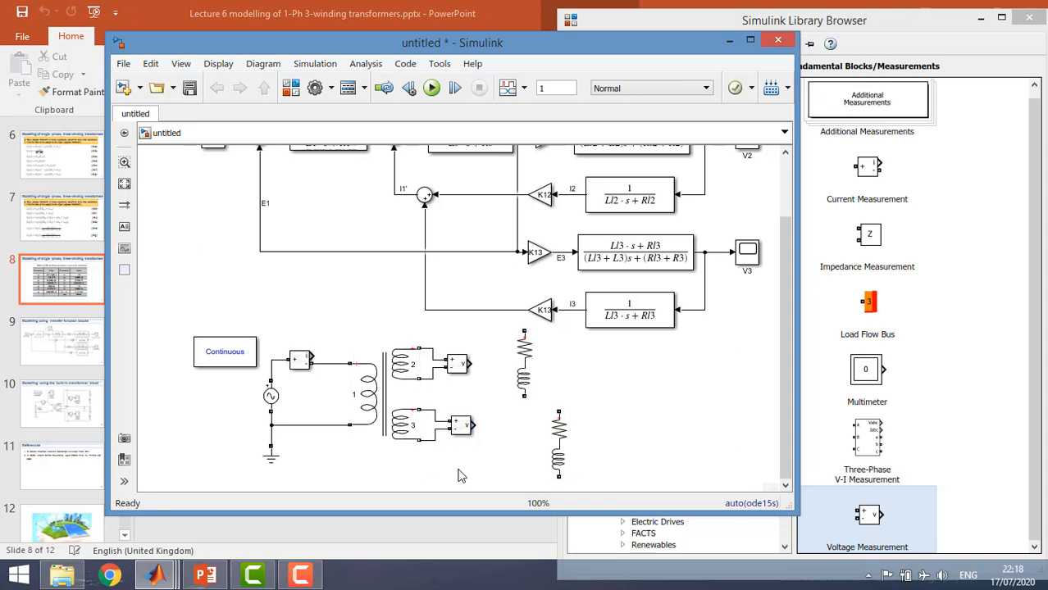
Wire the upper Series RLC Branch load across the terminals of winding 2
click(522, 380)
drag(524, 332, 420, 349)
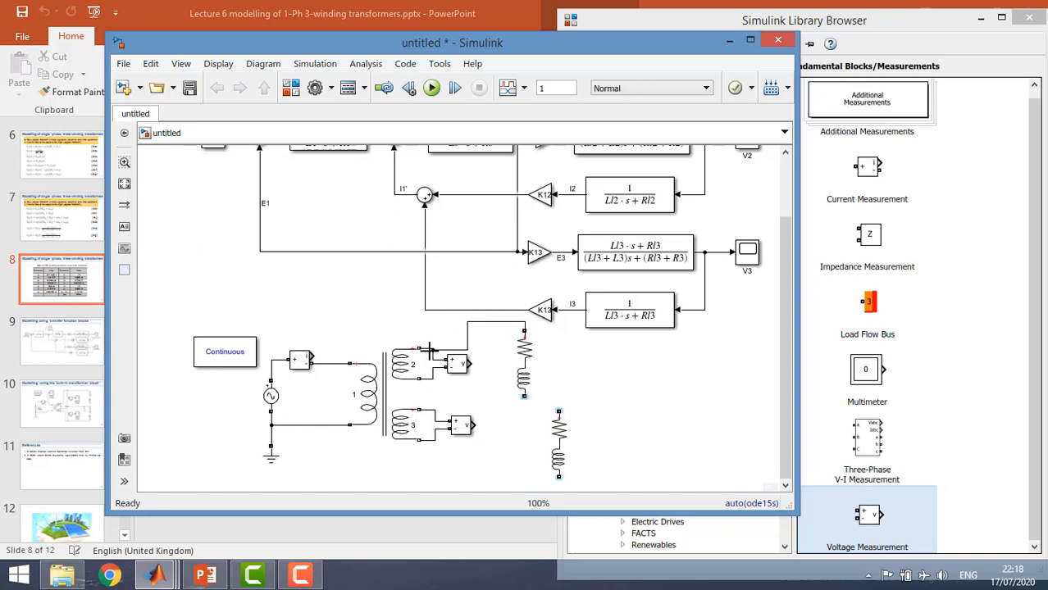
click(526, 393)
drag(526, 397, 434, 379)
drag(503, 446, 489, 402)
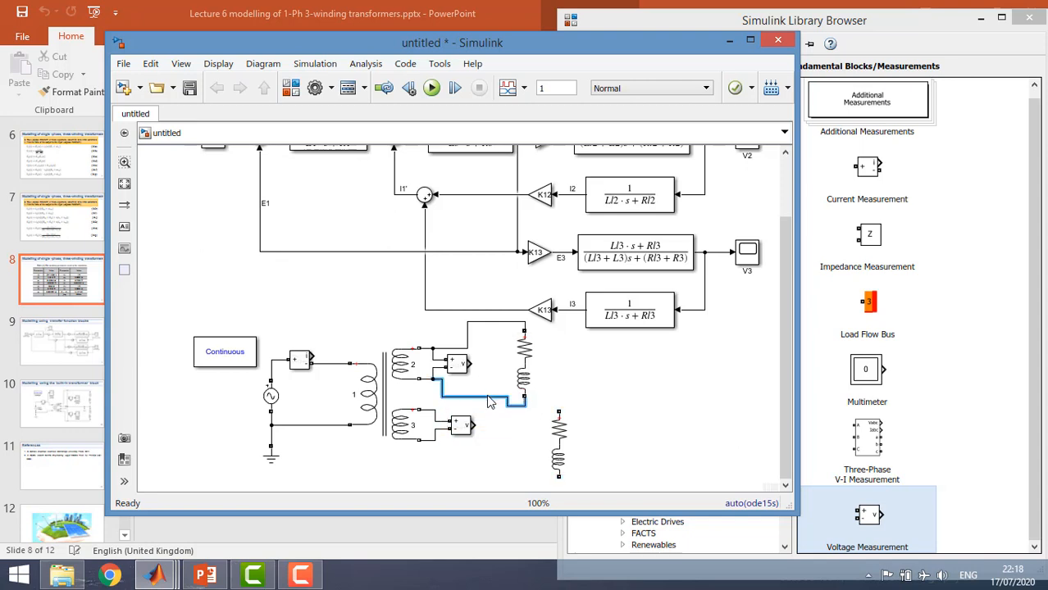
click(489, 469)
Align the second Series RLC Branch under the first load and wire it across winding 3
drag(555, 455, 521, 463)
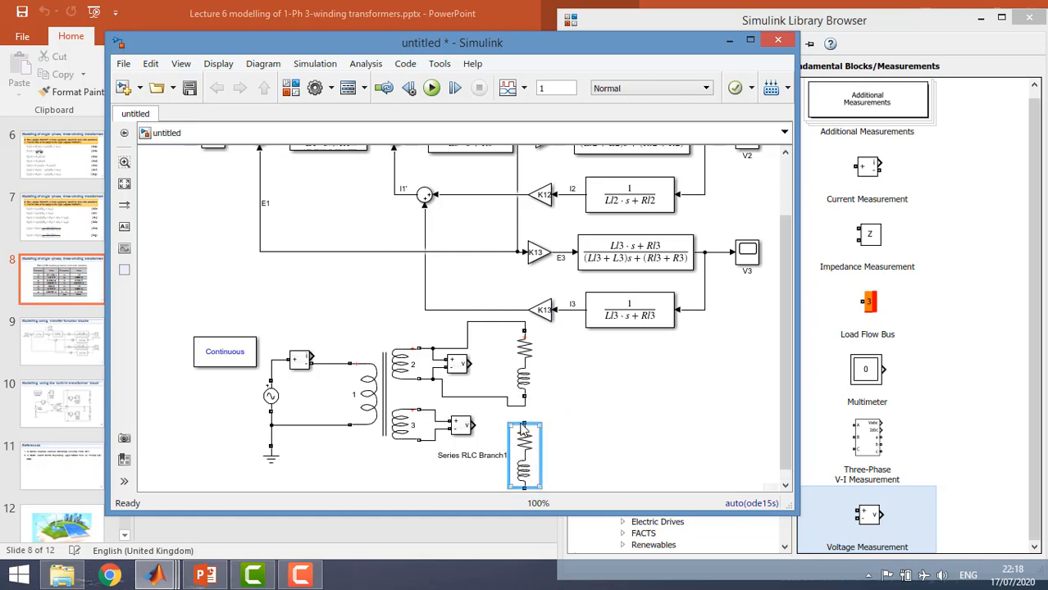
drag(524, 424, 437, 407)
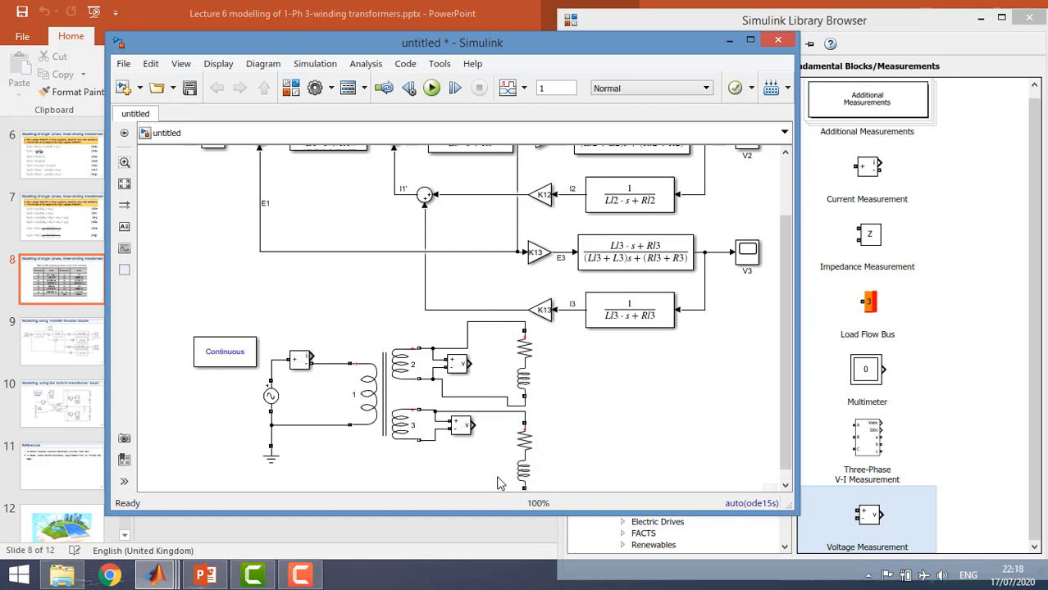
mouse_move(517, 487)
mouse_down()
mouse_move(479, 486)
mouse_move(420, 436)
mouse_move(432, 441)
mouse_up()
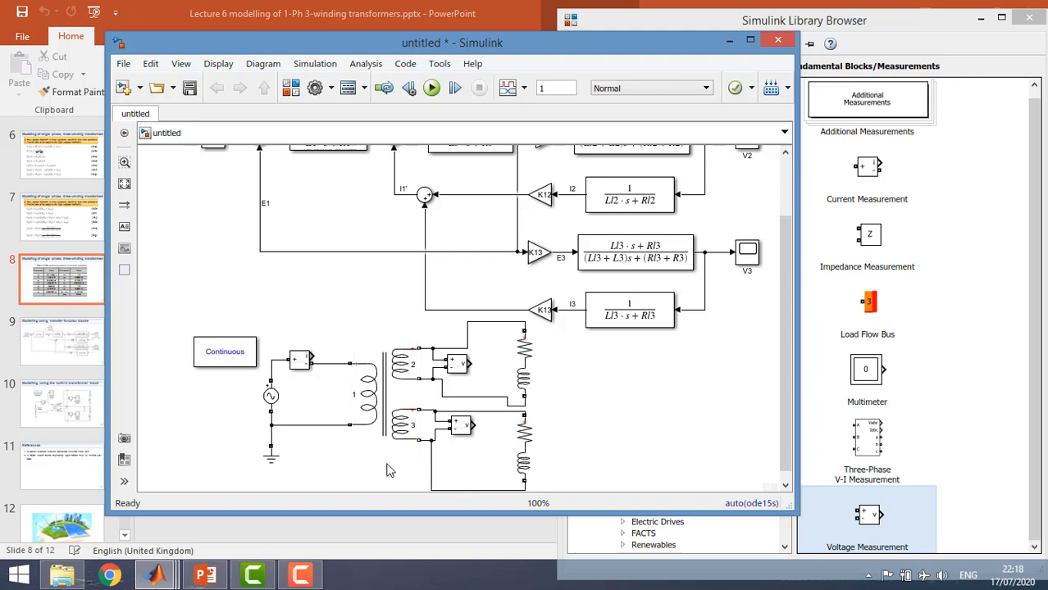
Copy the ground block to the secondary side and connect it to the upper wire of winding 3
click(273, 458)
drag(275, 459, 562, 427)
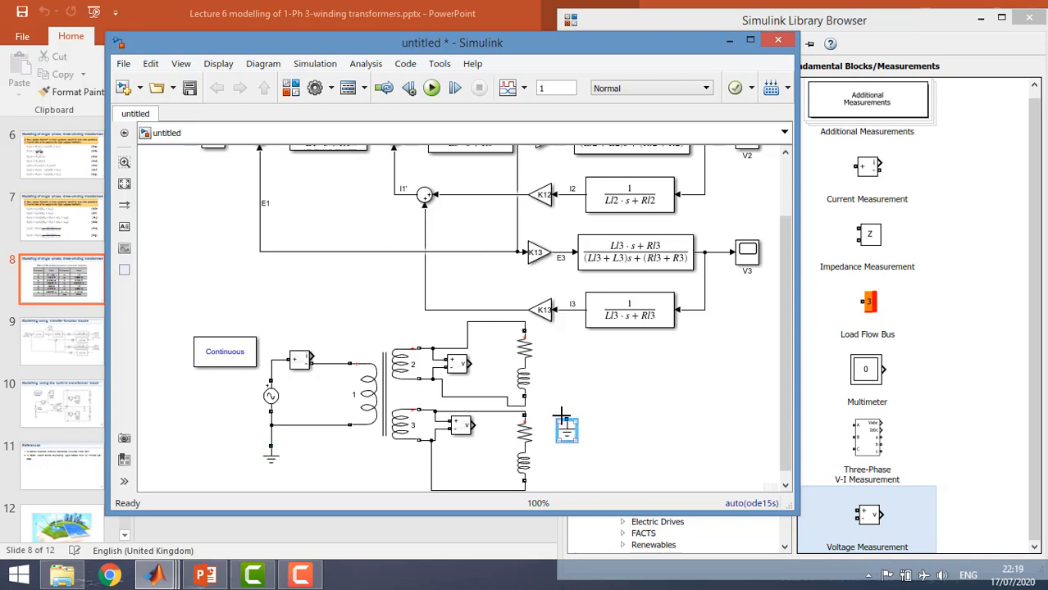
drag(563, 414, 499, 416)
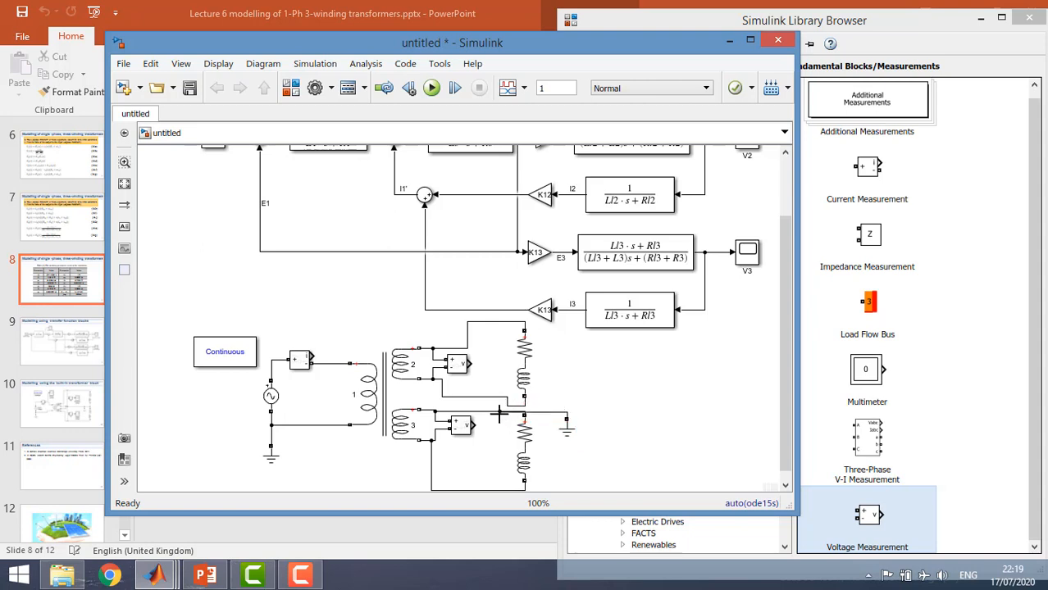
click(501, 404)
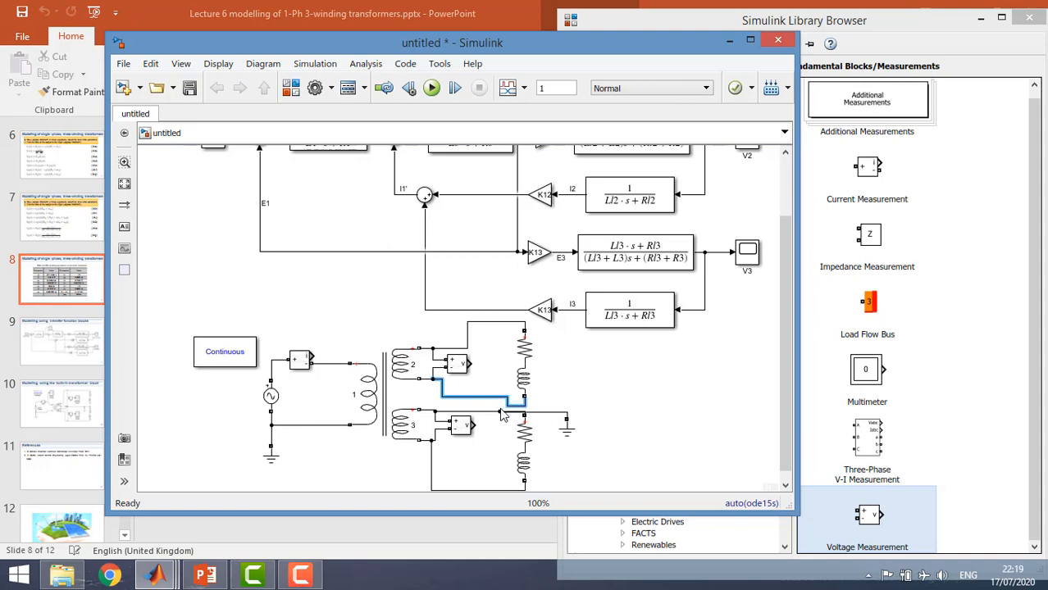
Join winding 2's lower wire to the grounded node, and reposition the ground and the winding 3 Voltage Measurement block between the windings and loads
drag(501, 409, 469, 460)
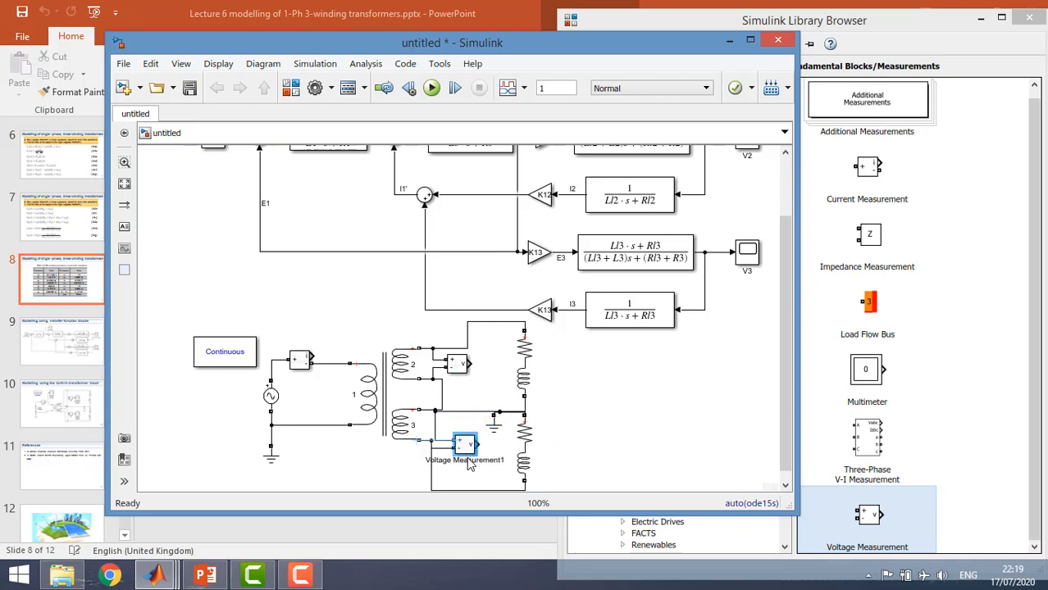
drag(468, 460, 473, 470)
drag(494, 428, 479, 428)
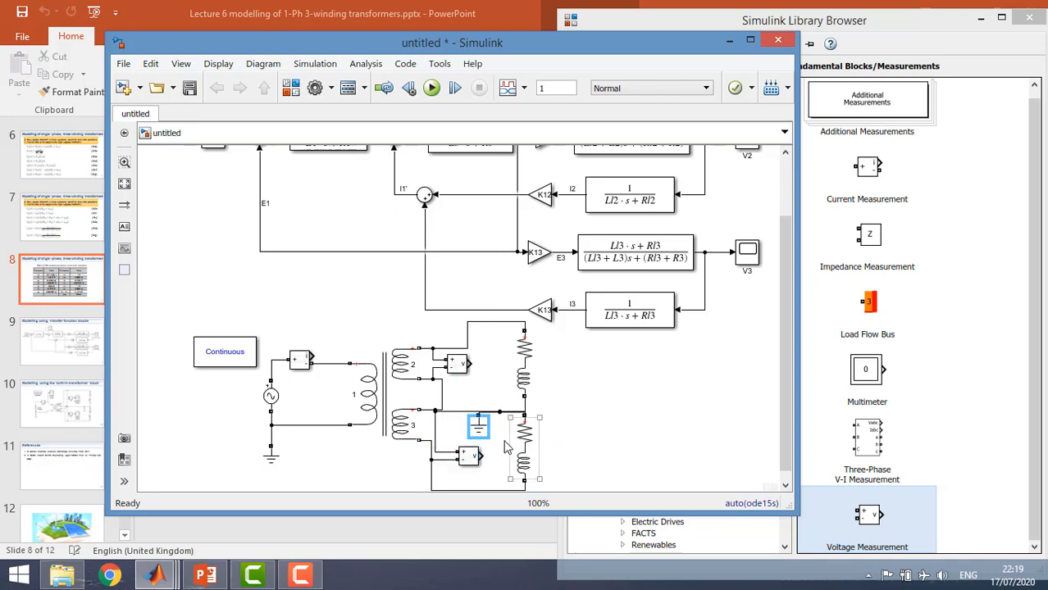
click(576, 421)
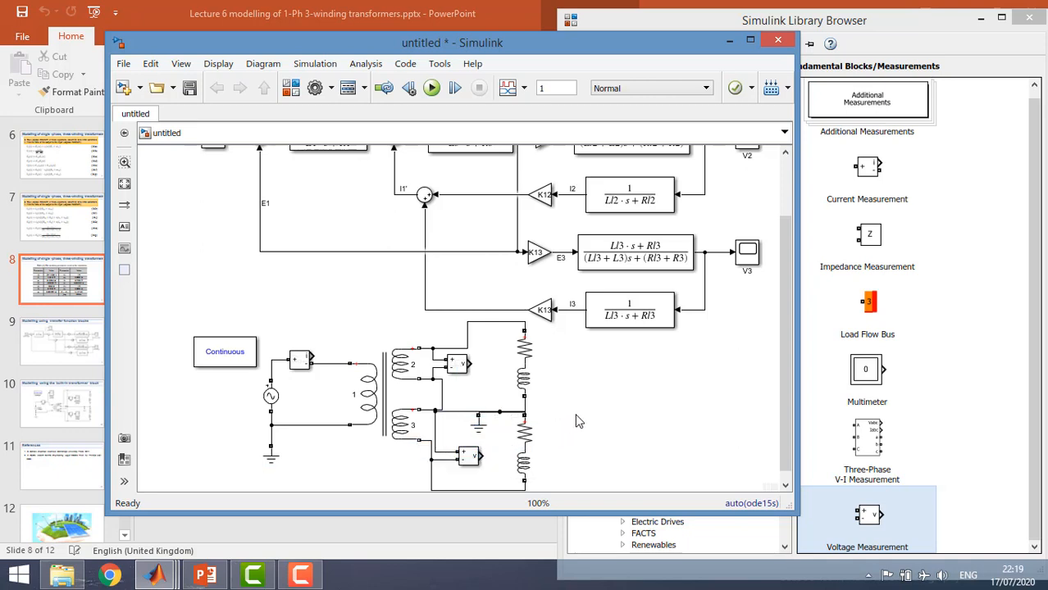
Copy the V3 scope below the loads and connect it to the winding 3 Voltage Measurement output
click(742, 263)
key(ctrl+v)
key(Delete)
click(749, 264)
key(ctrl+v)
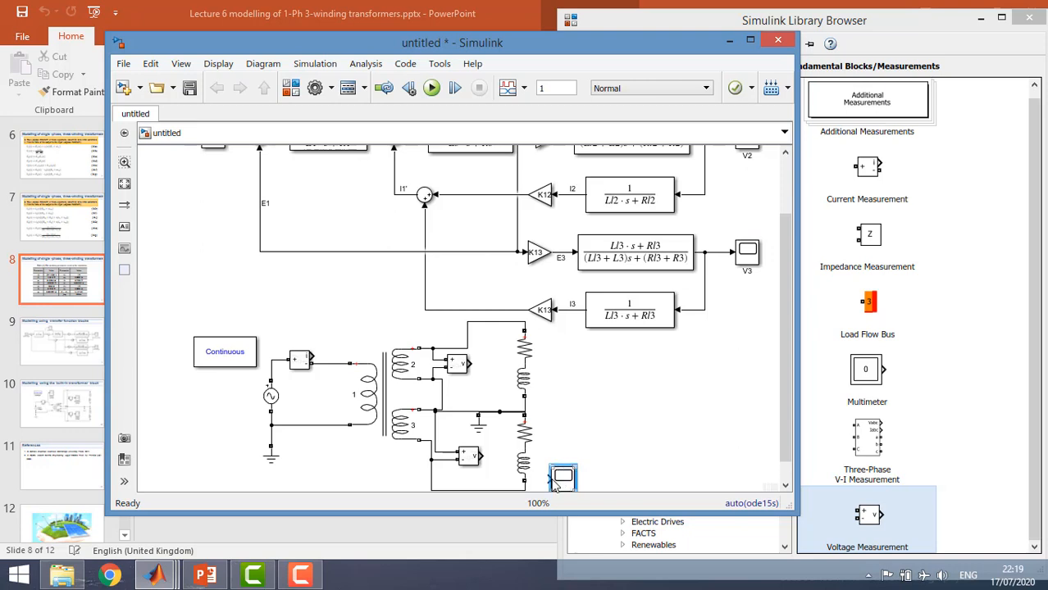
mouse_move(542, 477)
mouse_down()
mouse_move(492, 472)
mouse_move(525, 479)
mouse_up()
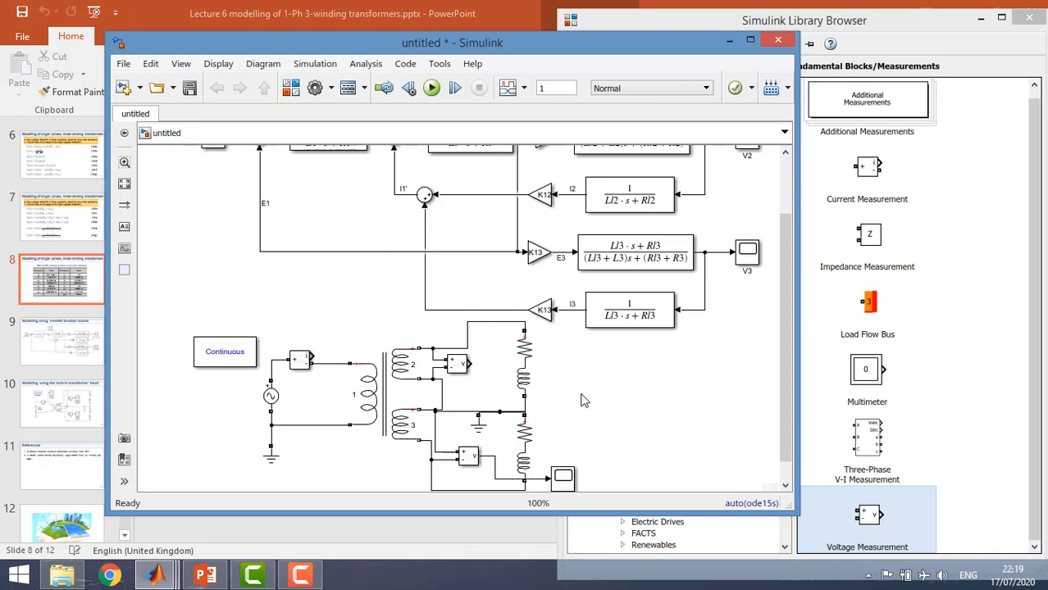
Add two more scope copies, connecting one to the winding 2 Voltage Measurement and the other to the Current Measurement output
key(ctrl+v)
drag(582, 405, 470, 363)
key(ctrl+v)
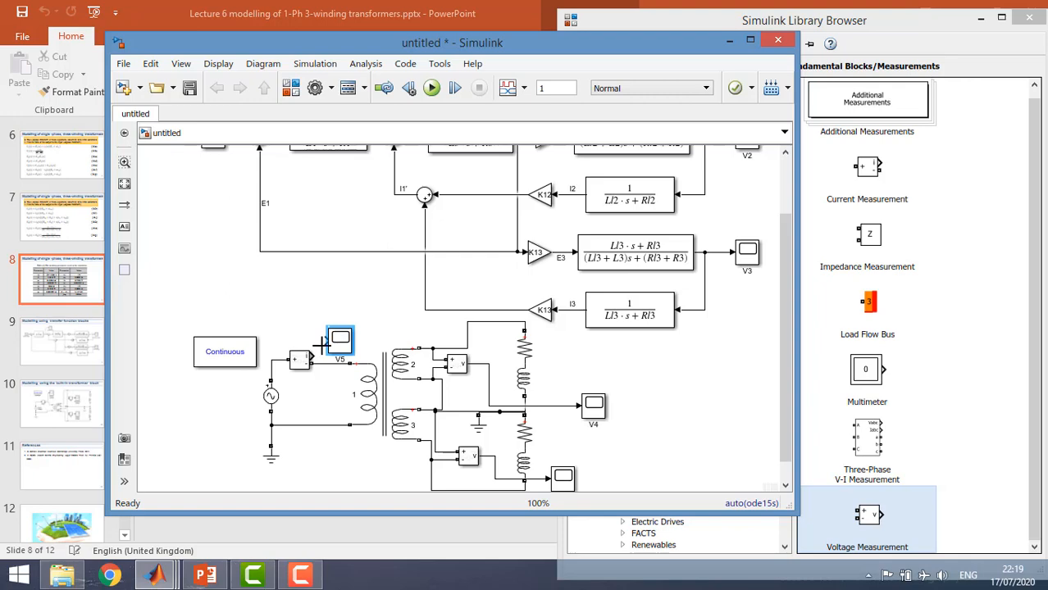
drag(328, 341, 303, 353)
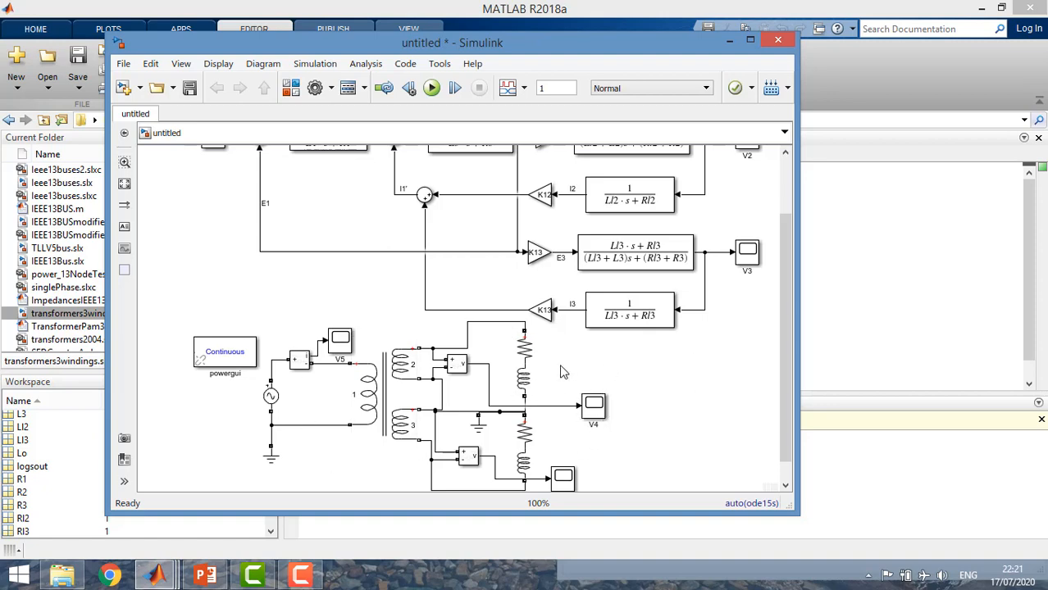
Set the Linear Transformer's parameter units to SI and accept the converted winding and magnetization values
double_click(415, 379)
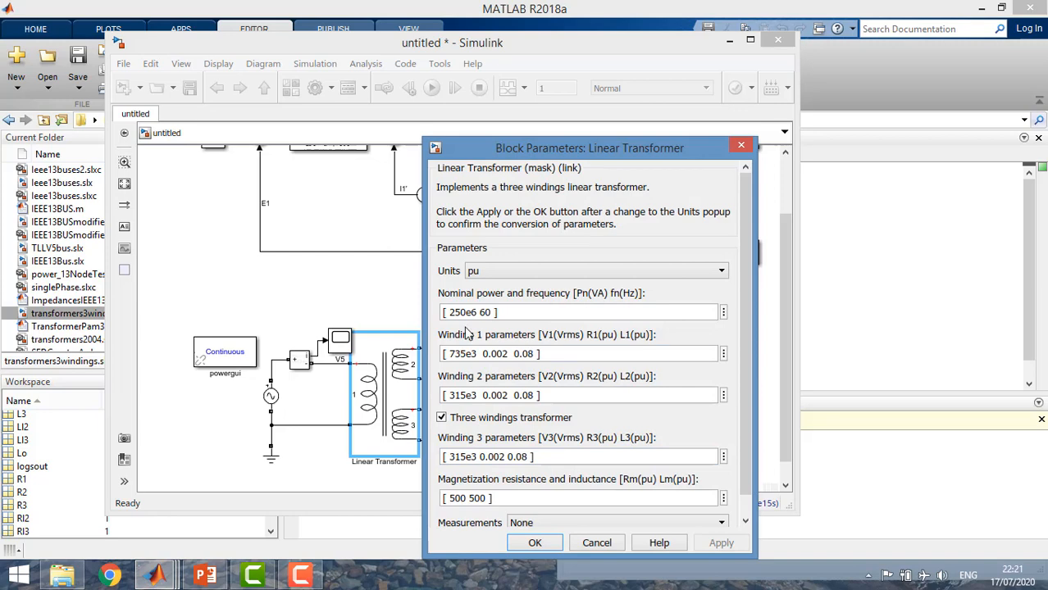
click(487, 274)
click(484, 289)
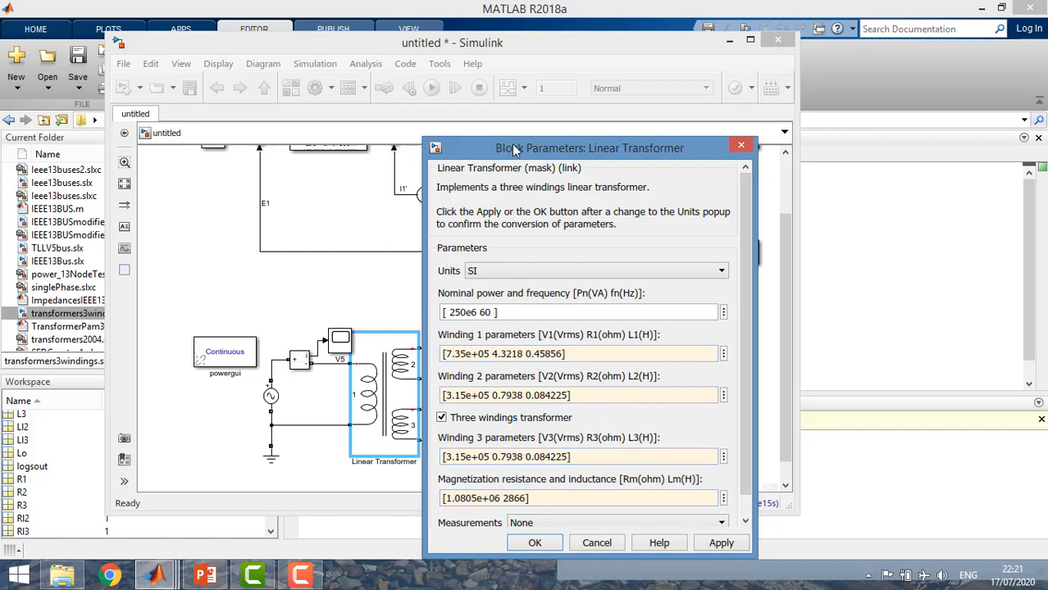
drag(508, 156, 515, 137)
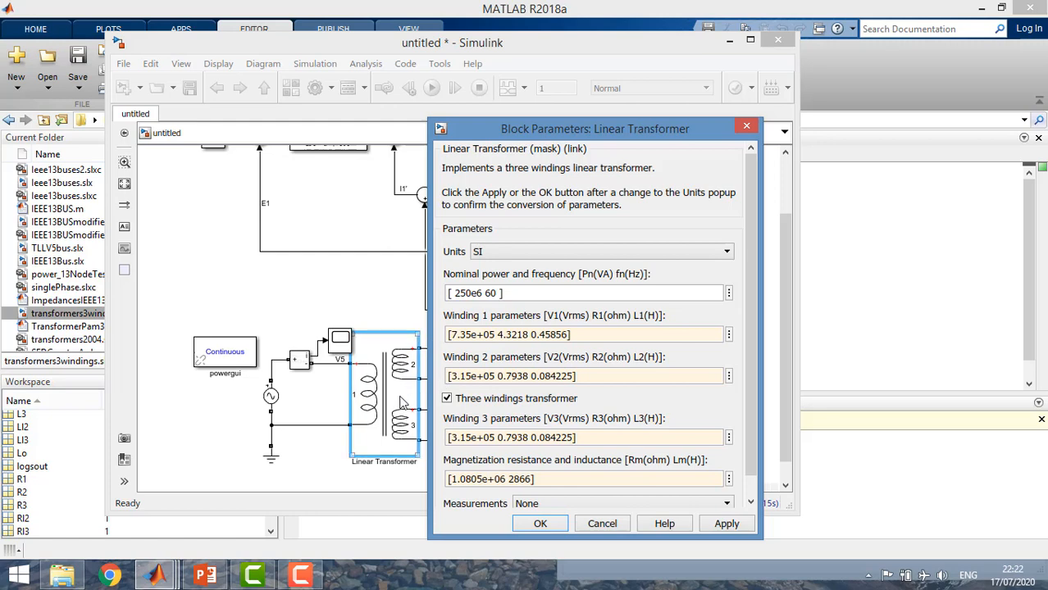
click(540, 524)
Set the AC Voltage Source's peak amplitude to the variable Vs and apply the block parameters
double_click(271, 396)
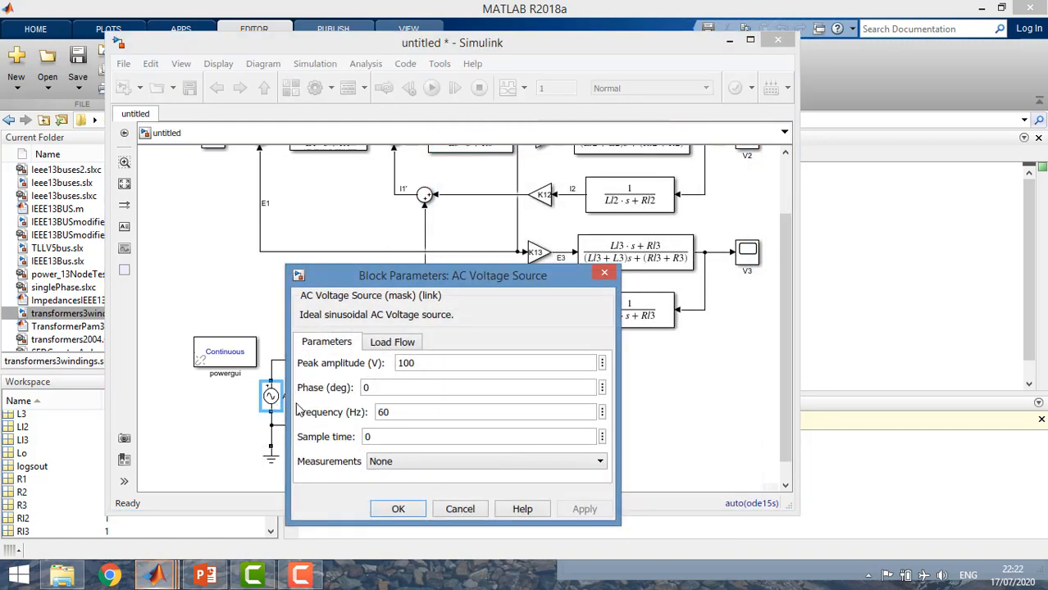
double_click(407, 364)
text(Vs)
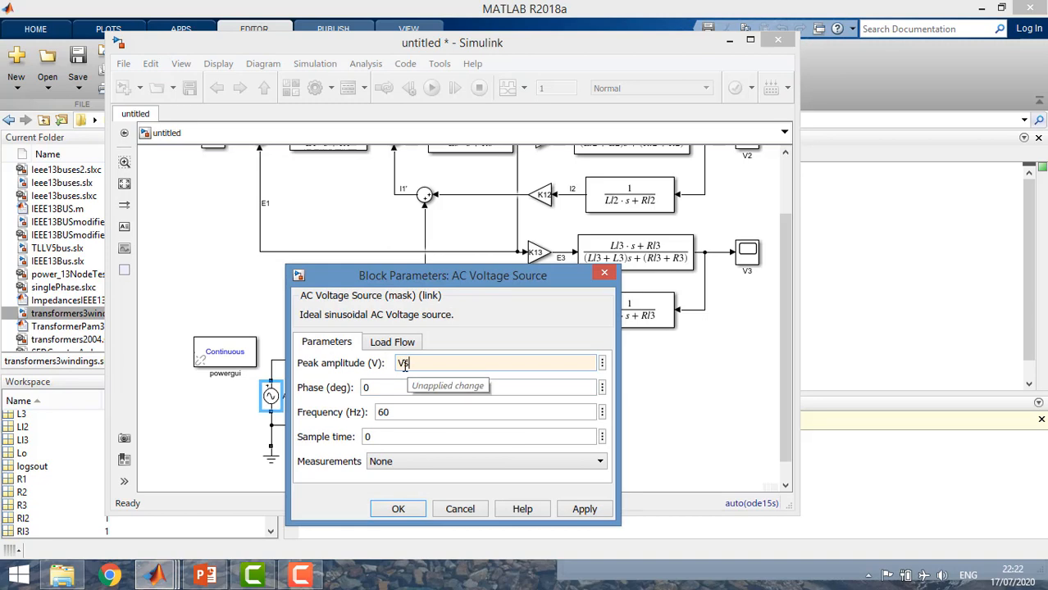
double_click(391, 414)
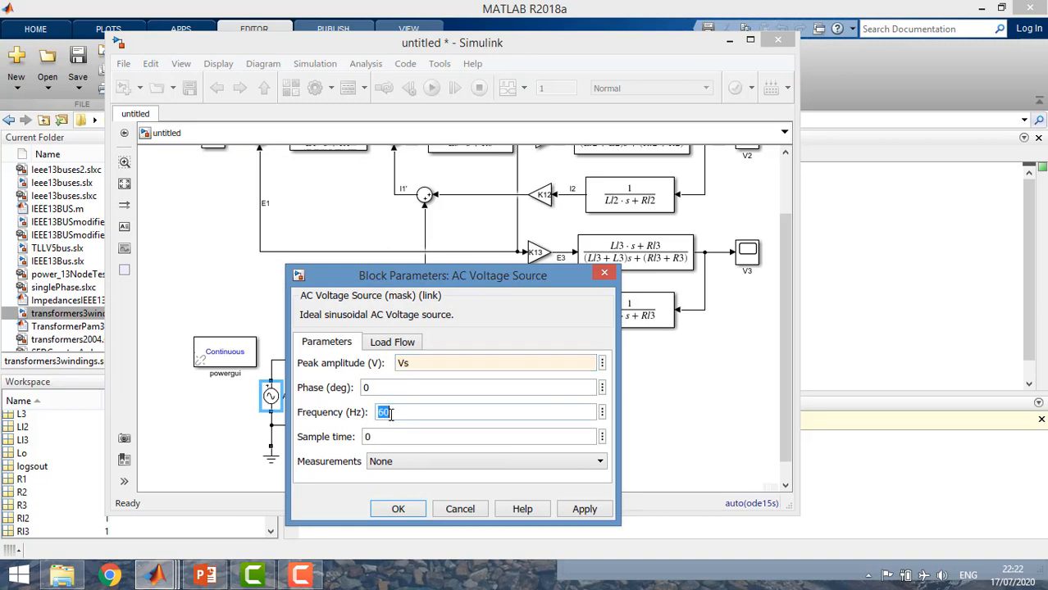
click(393, 510)
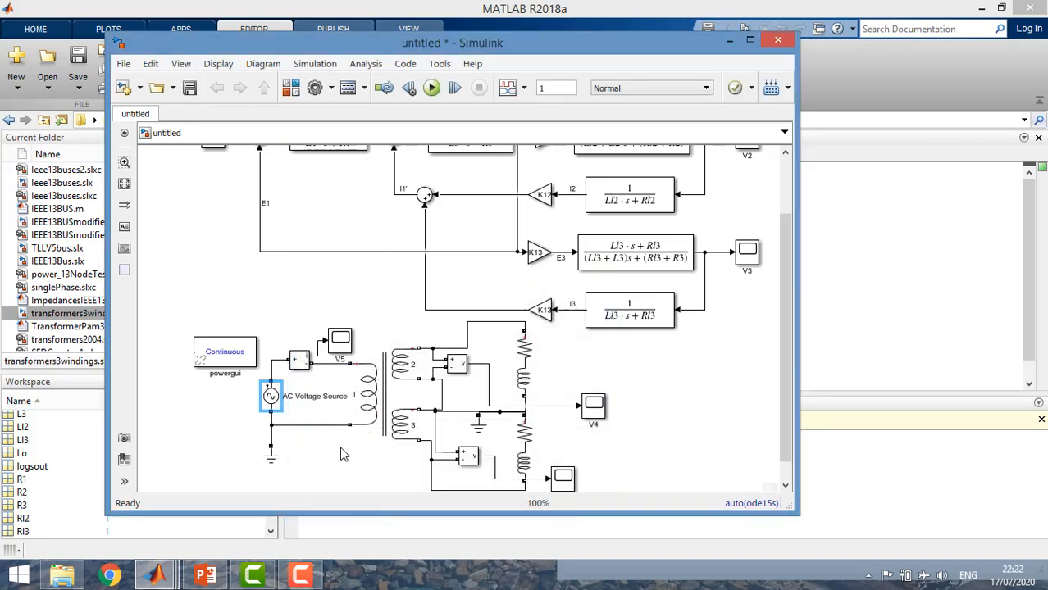
click(344, 454)
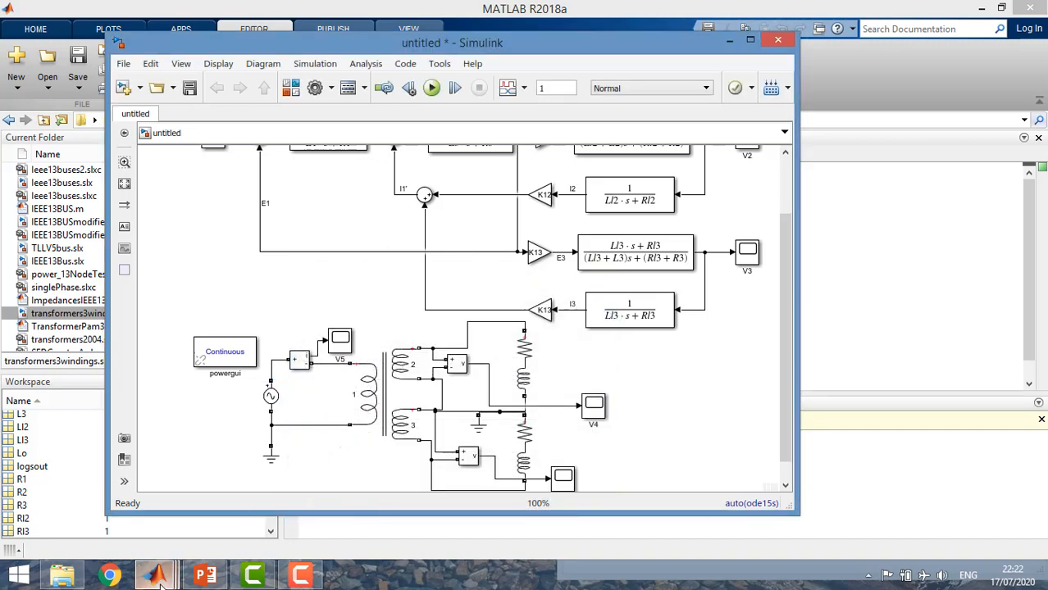
Check the definition of Vs in the TransformerPam3wind.m script, and return to the untitled Simulink model
mouse_move(157, 577)
click(140, 525)
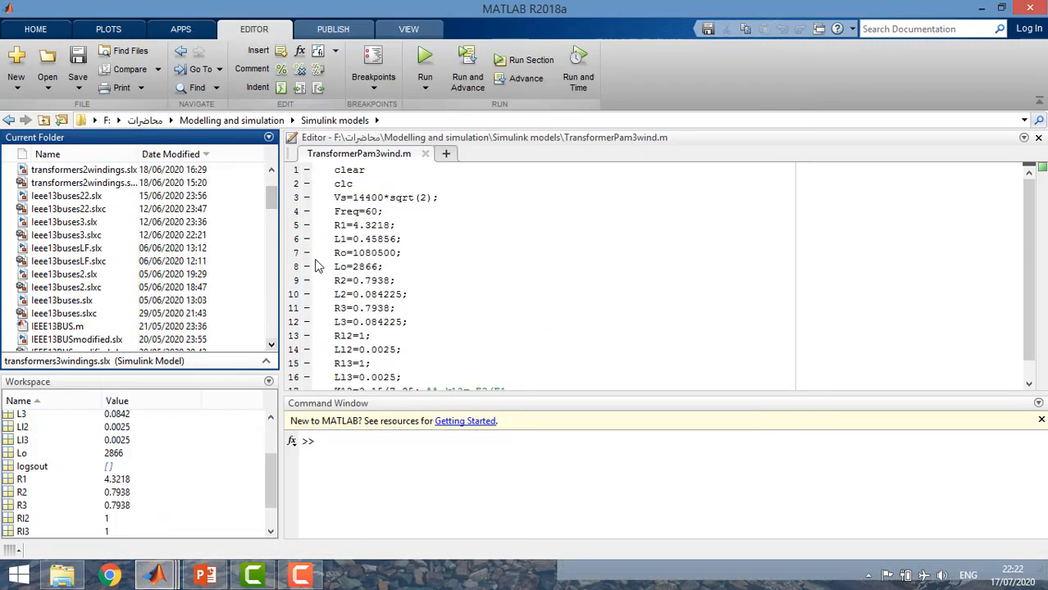
triple_click(330, 199)
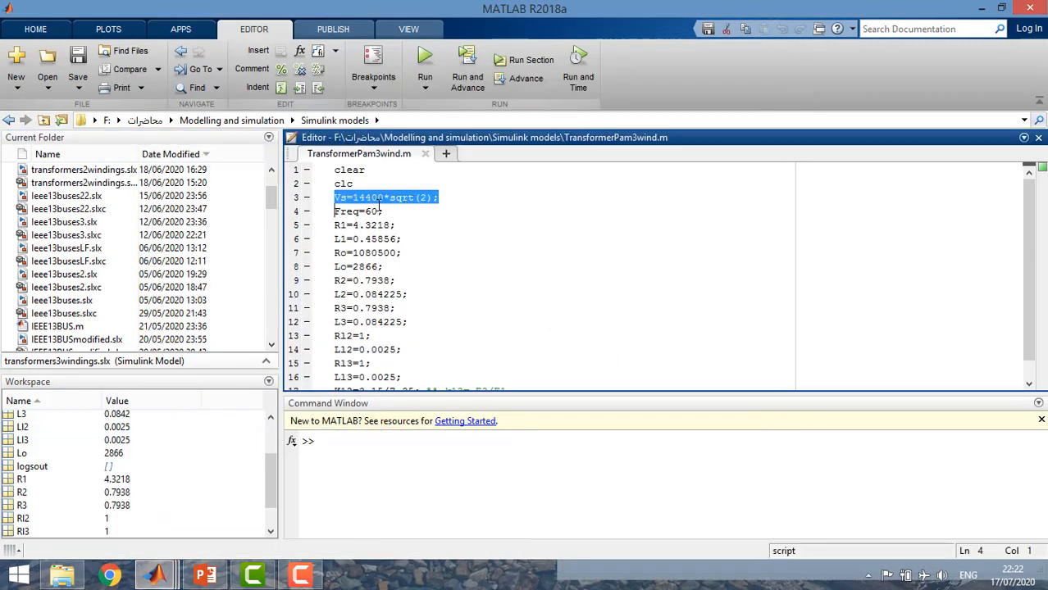
click(176, 574)
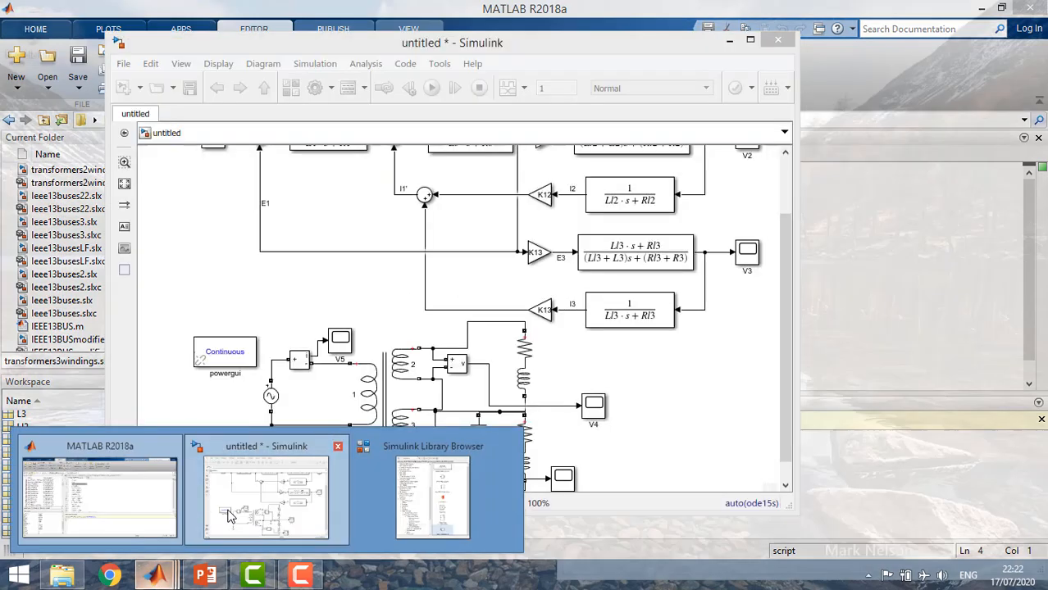
click(208, 460)
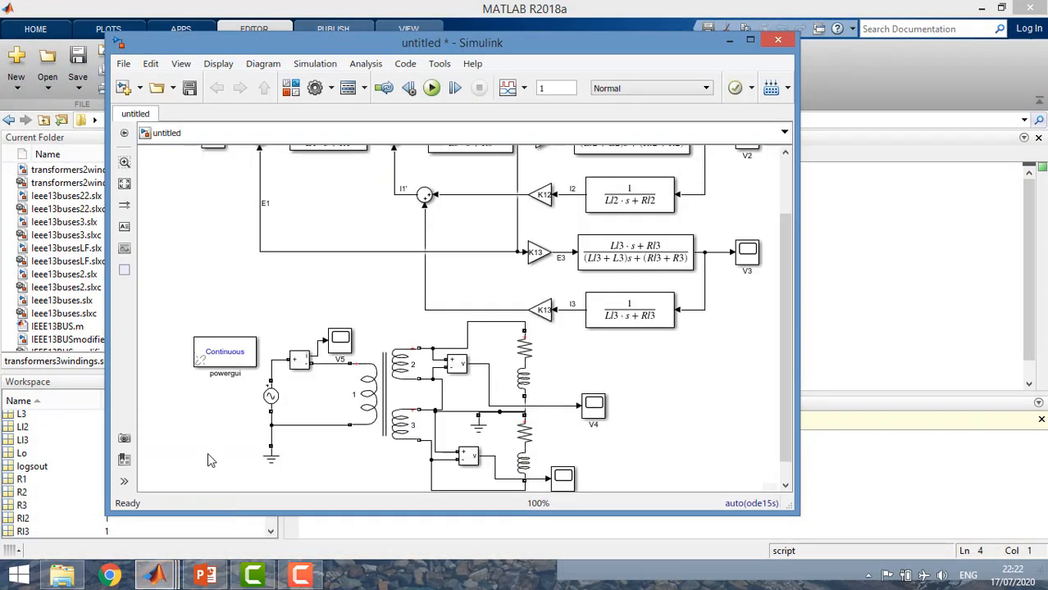
Run the simulation of the model containing both the transfer-function and Linear Transformer circuits
click(271, 397)
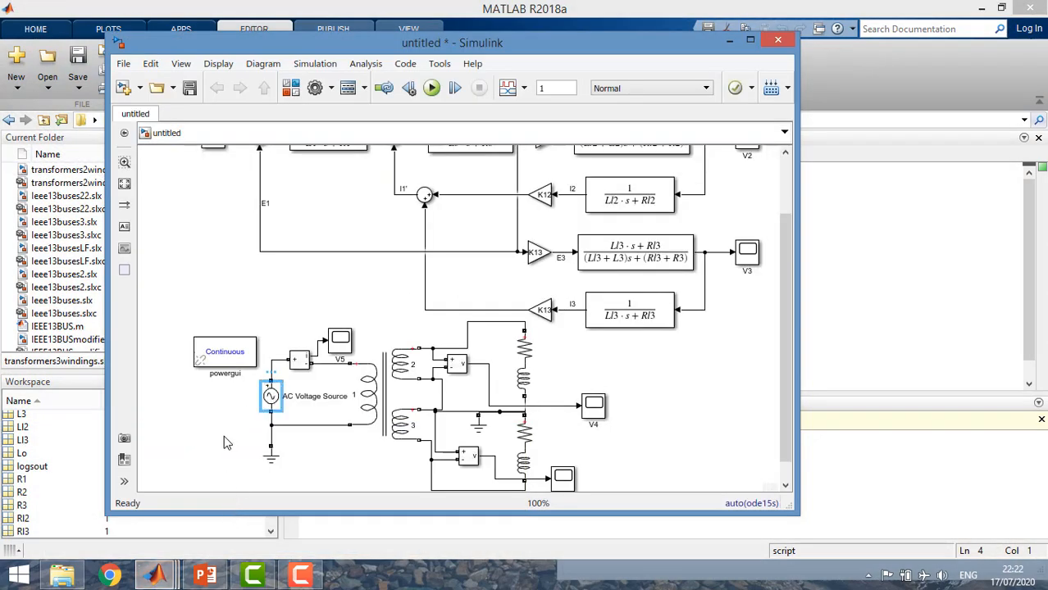
click(227, 444)
click(432, 87)
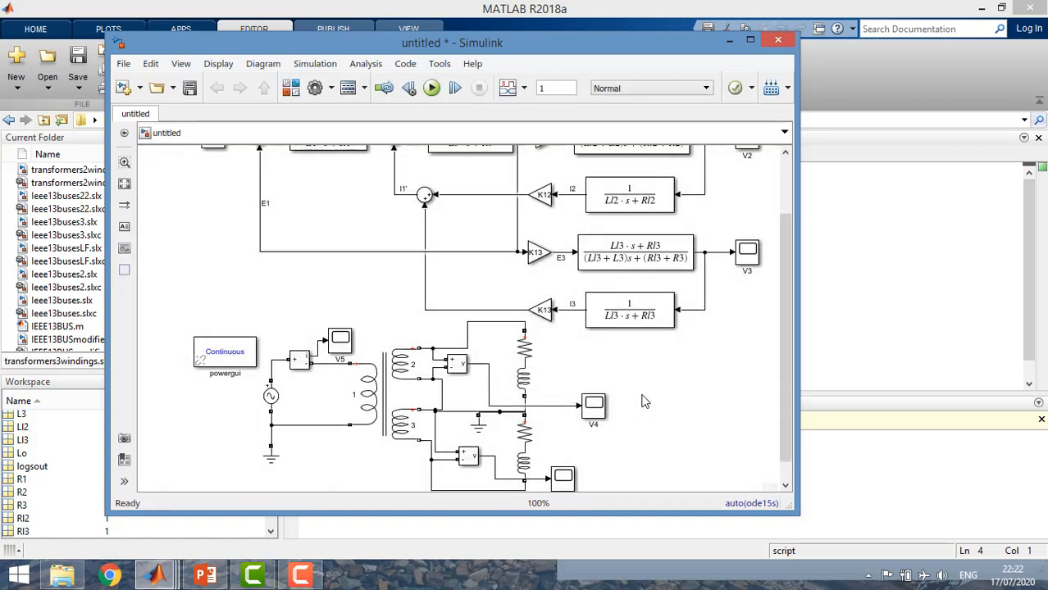
View the winding voltage waveforms of the Linear Transformer circuit in scopes V4 and V1
double_click(594, 404)
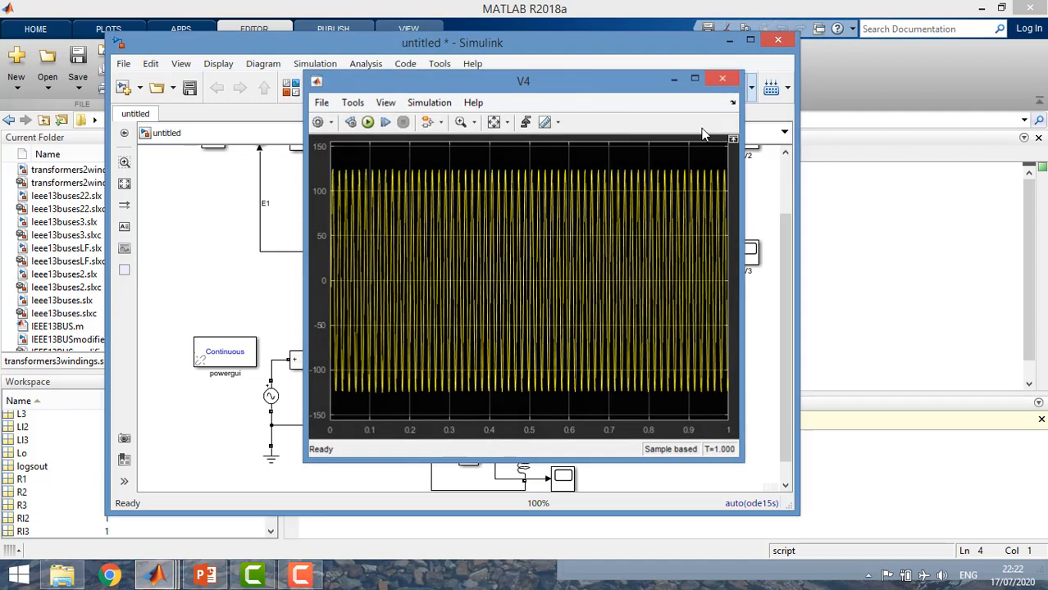
click(722, 78)
click(563, 478)
double_click(560, 483)
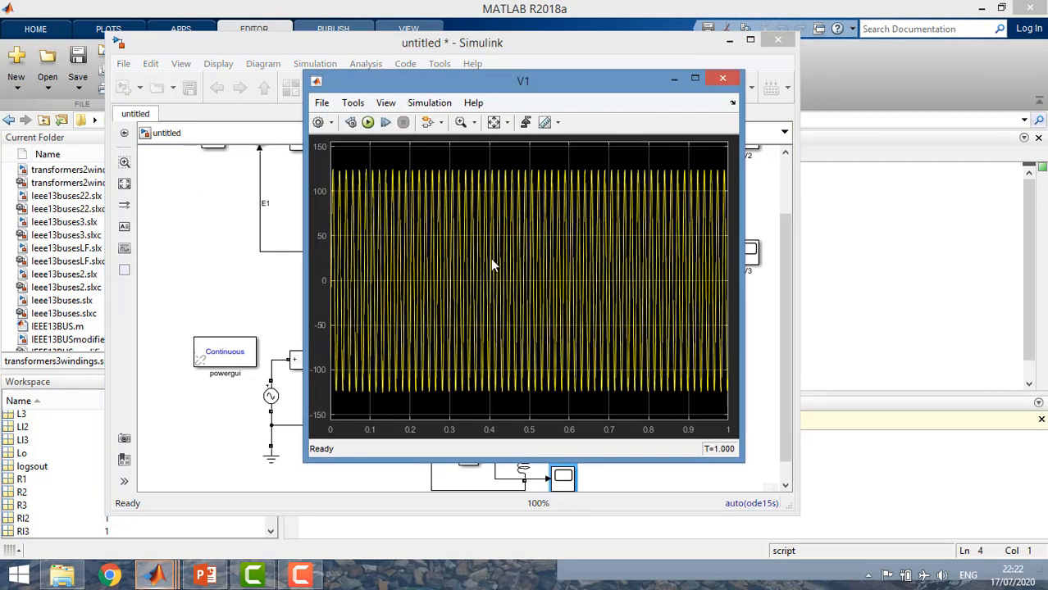
click(725, 76)
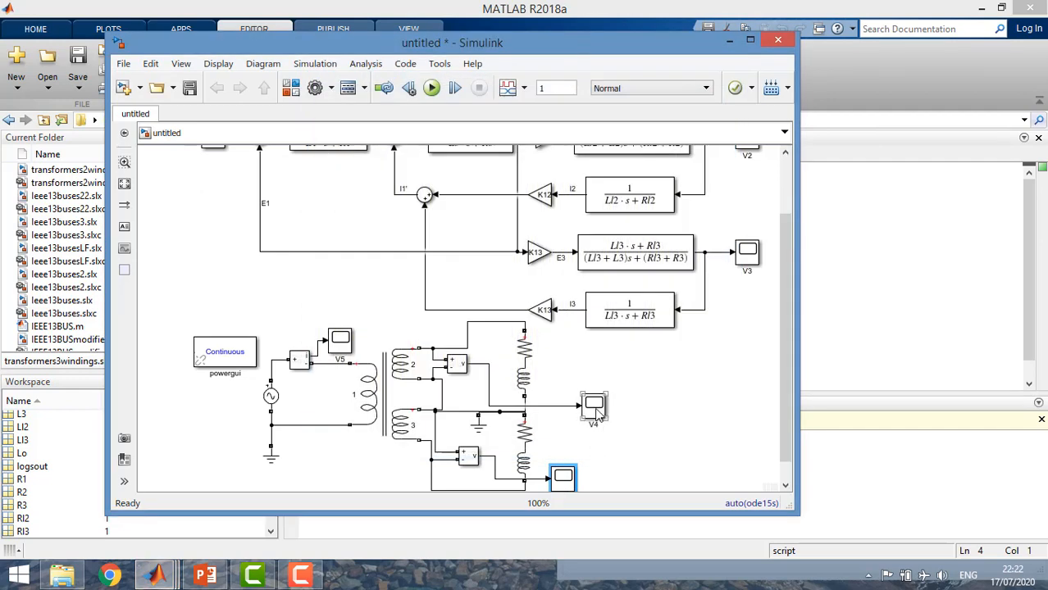
Move the V4 scope away from the Linear Transformer circuit to the free area beyond and below scope V3
drag(593, 409, 597, 397)
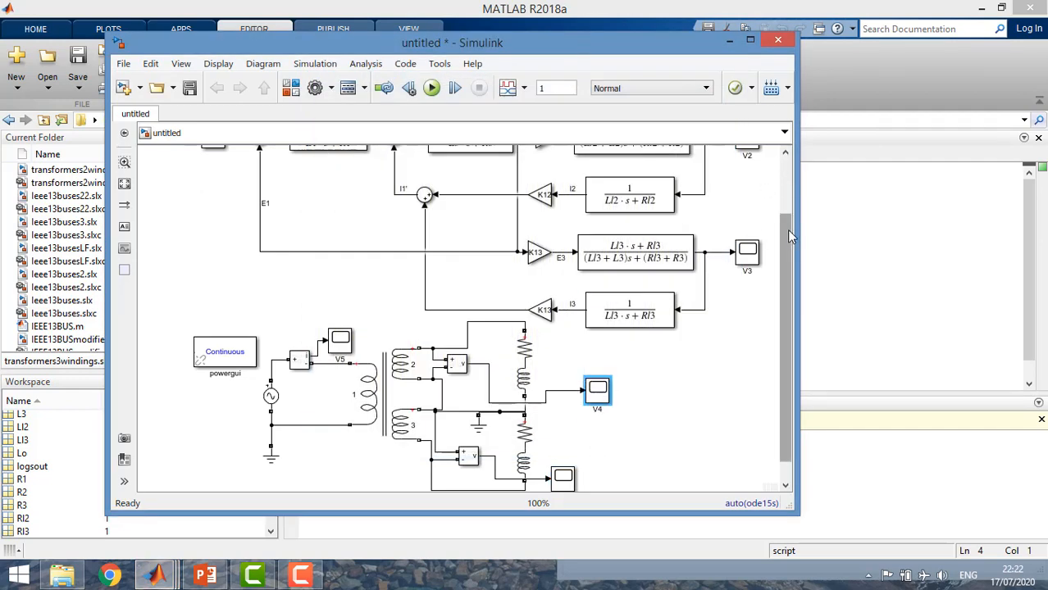
drag(801, 237, 868, 237)
click(854, 188)
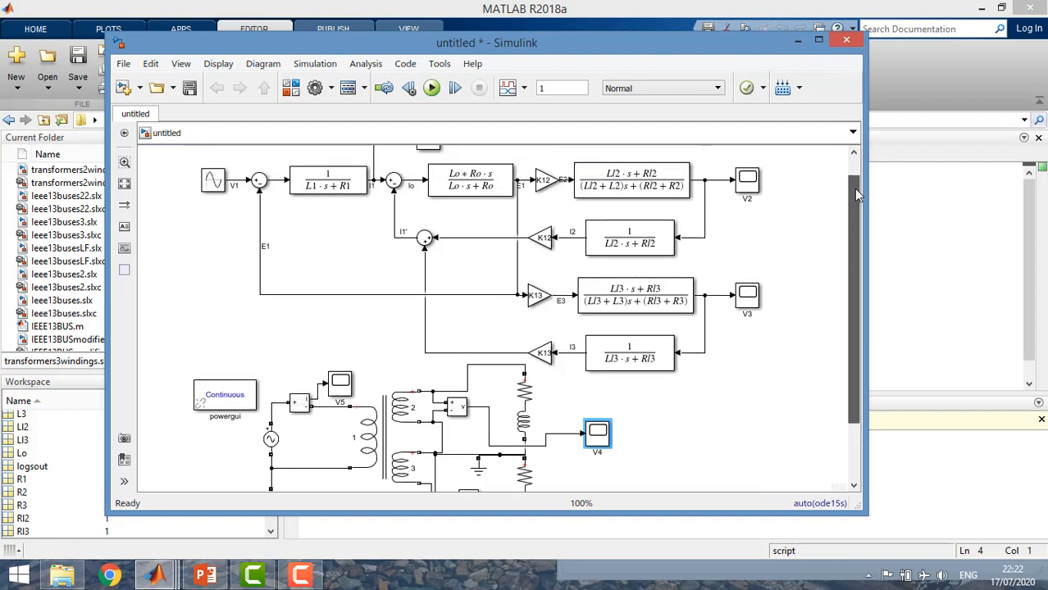
drag(849, 297, 857, 322)
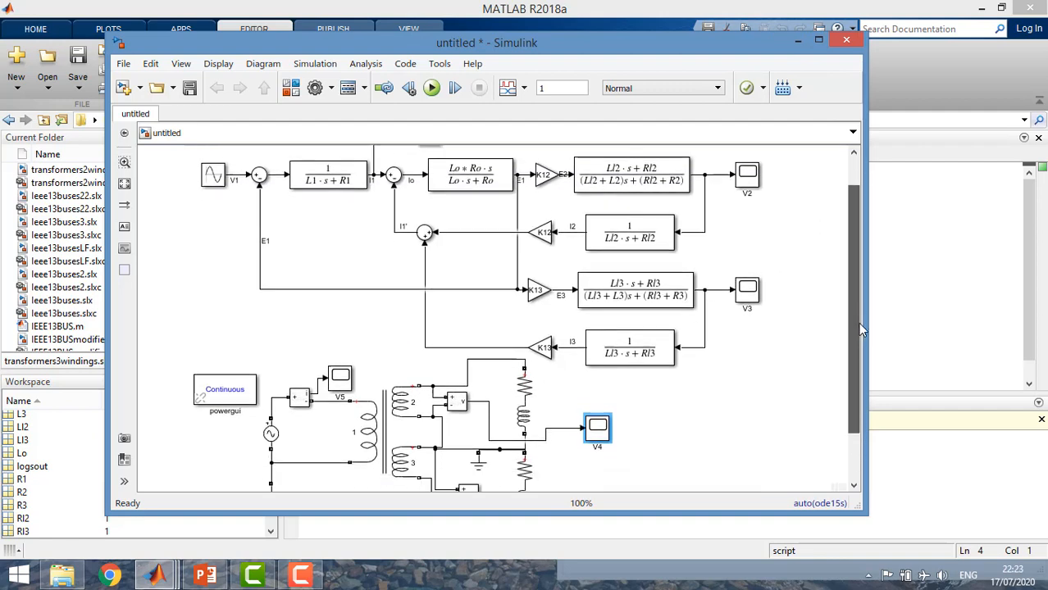
drag(605, 434, 804, 414)
Give scope V4 two input ports and branch the transfer-function signal feeding scope V2 to its first input
right_click(799, 413)
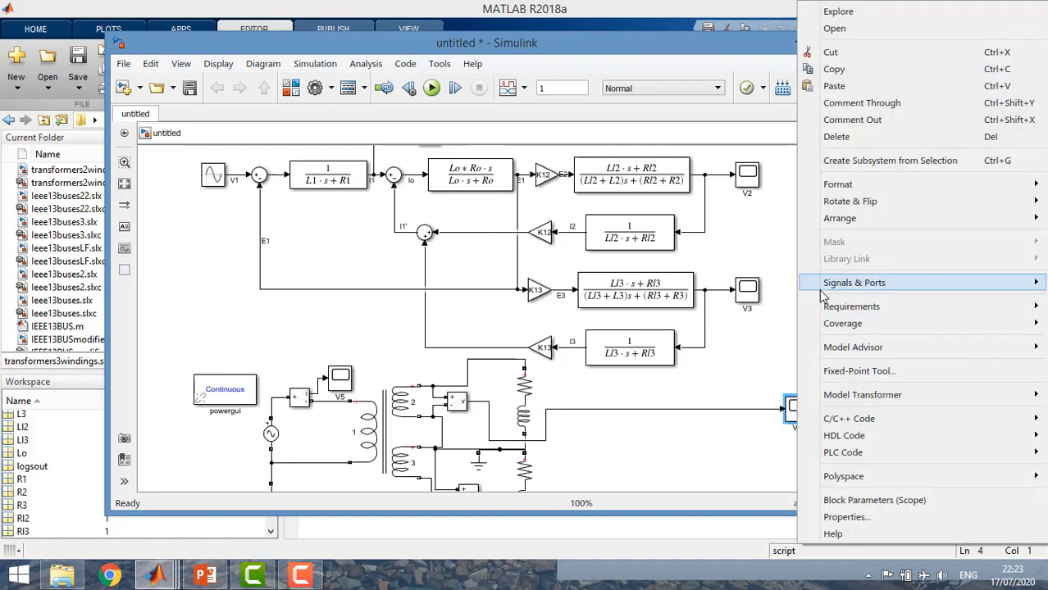
mouse_move(823, 297)
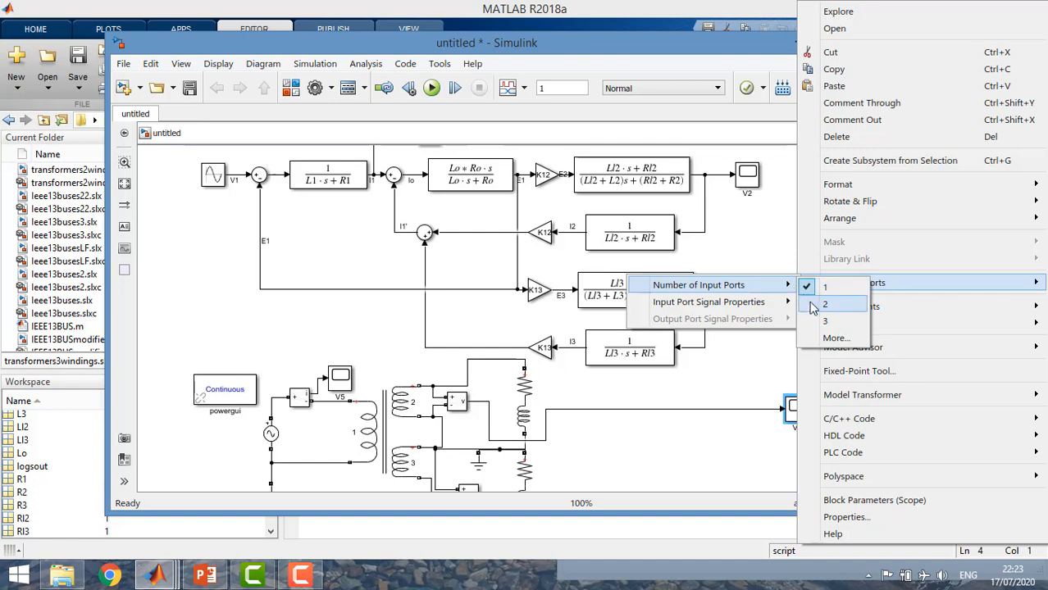
click(813, 305)
click(781, 408)
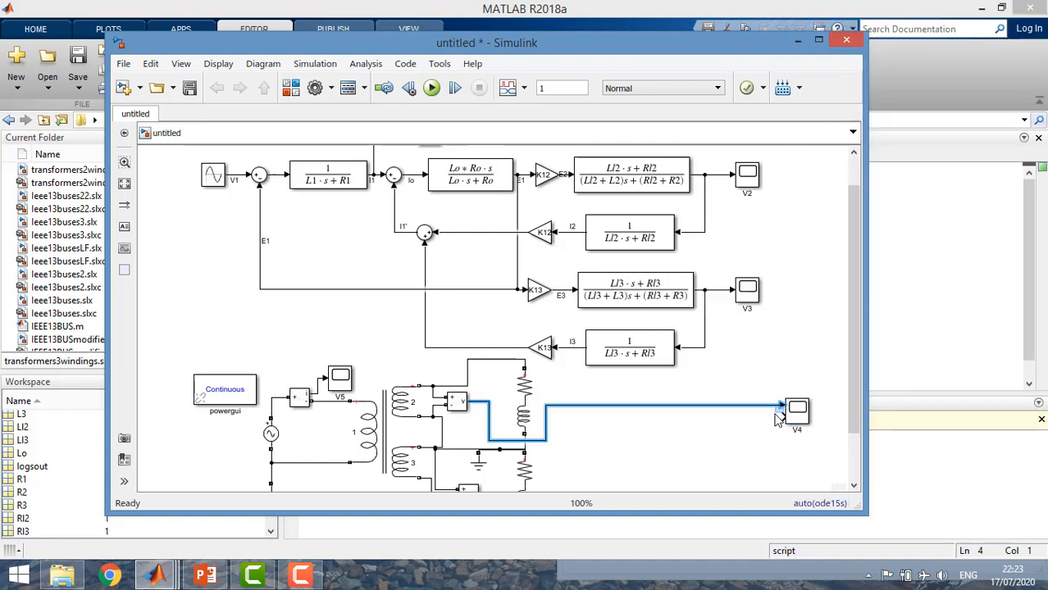
mouse_move(781, 405)
mouse_down()
mouse_move(780, 420)
mouse_move(802, 418)
mouse_move(719, 174)
mouse_up()
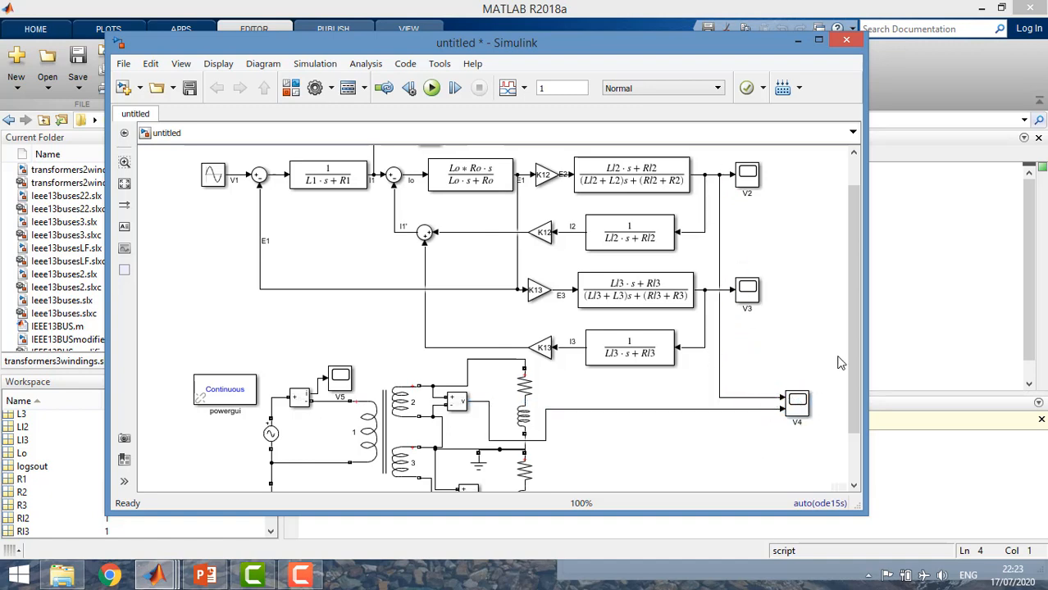
Move the V1 scope away from the winding 3 load to the free area below scope V4
drag(851, 376, 849, 423)
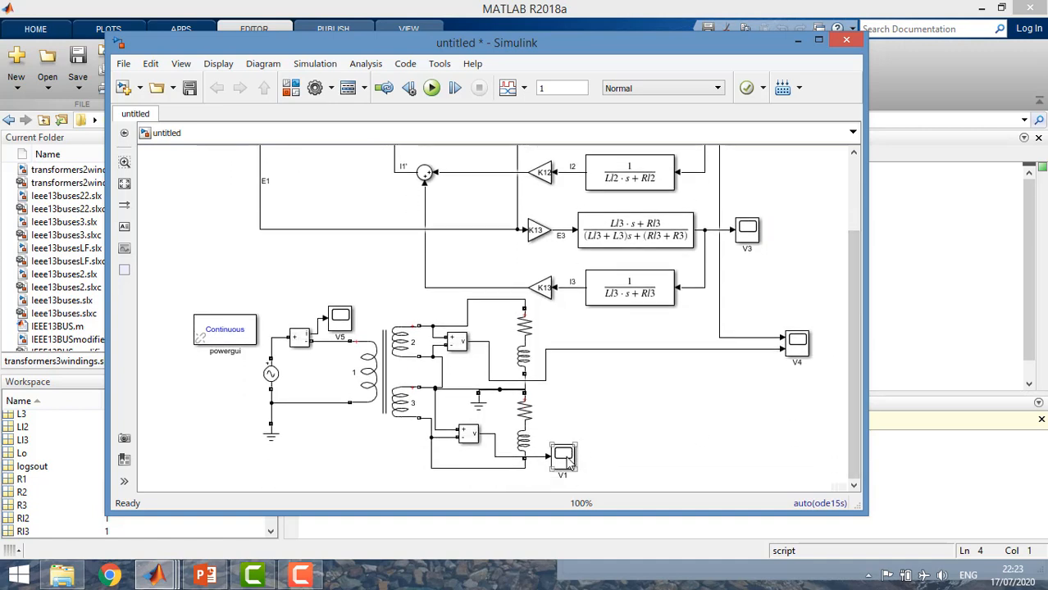
drag(568, 465, 792, 455)
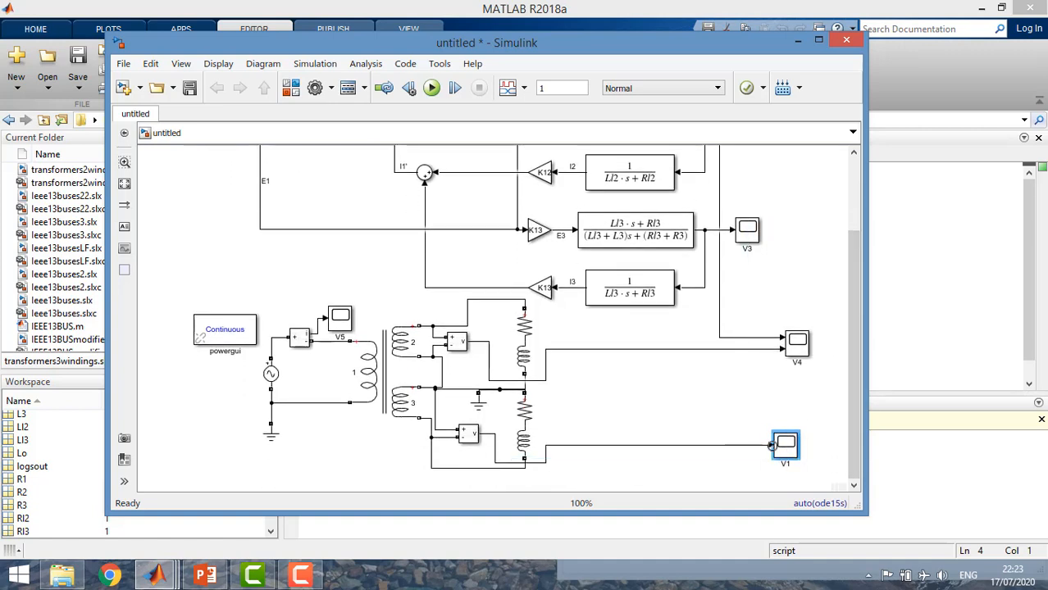
right_click(772, 451)
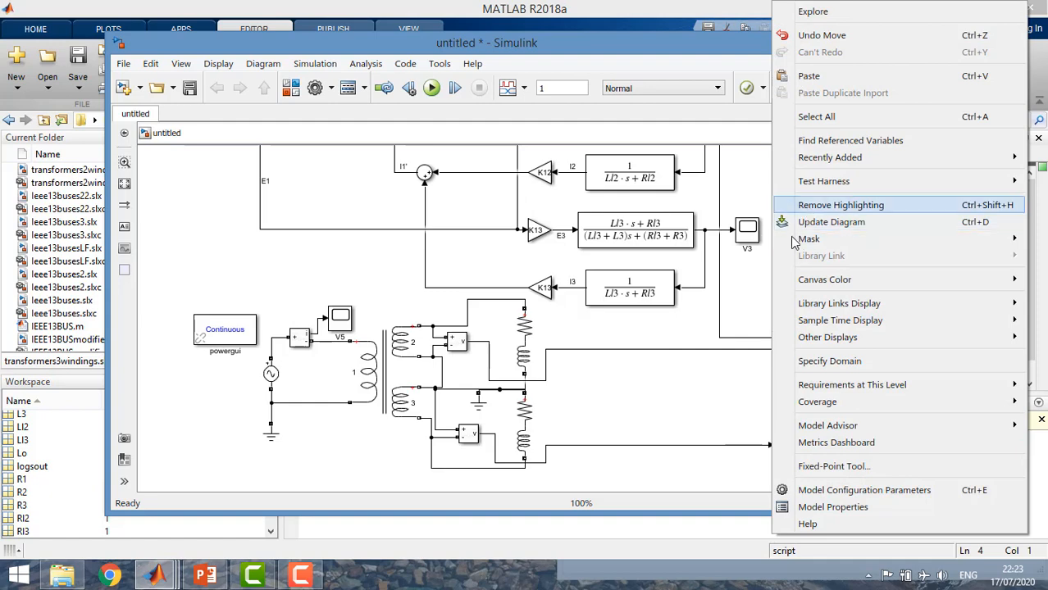
click(646, 423)
Give scope V1 two input ports and branch the transfer-function signal feeding scope V3 to its first input
right_click(779, 447)
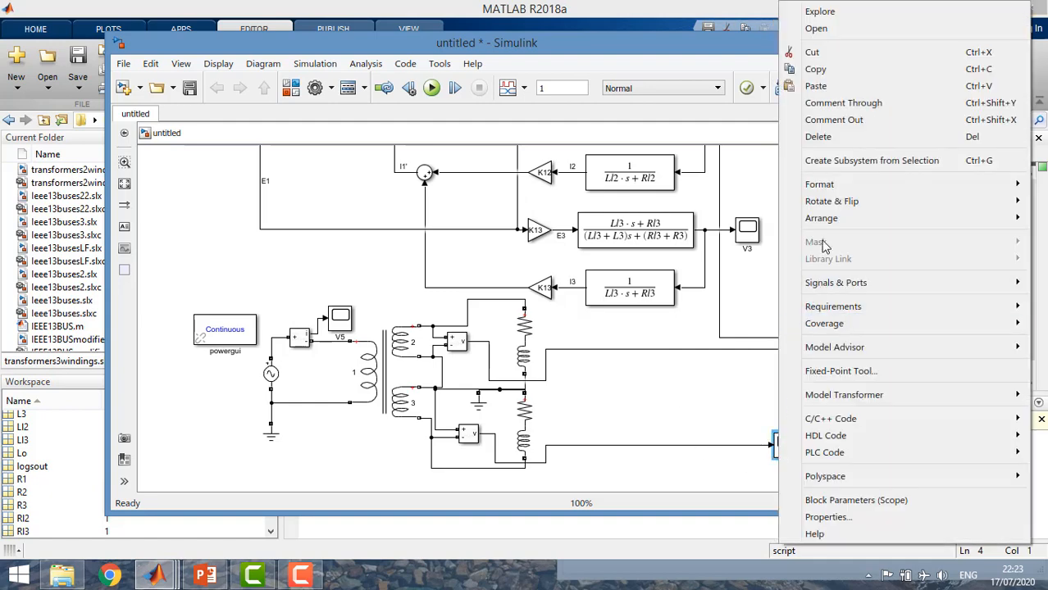
mouse_move(808, 284)
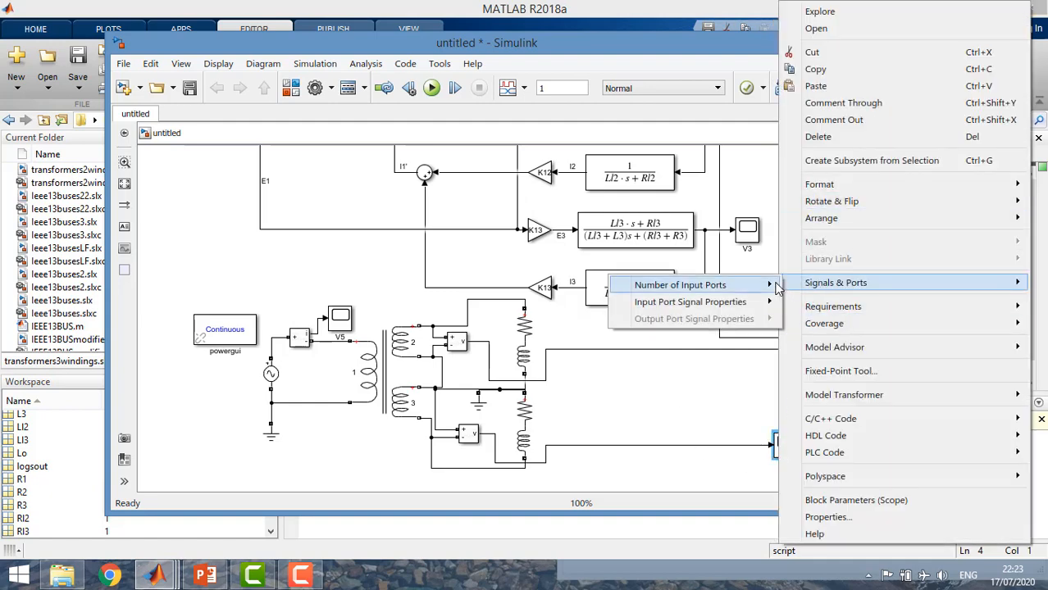
mouse_move(777, 287)
click(806, 305)
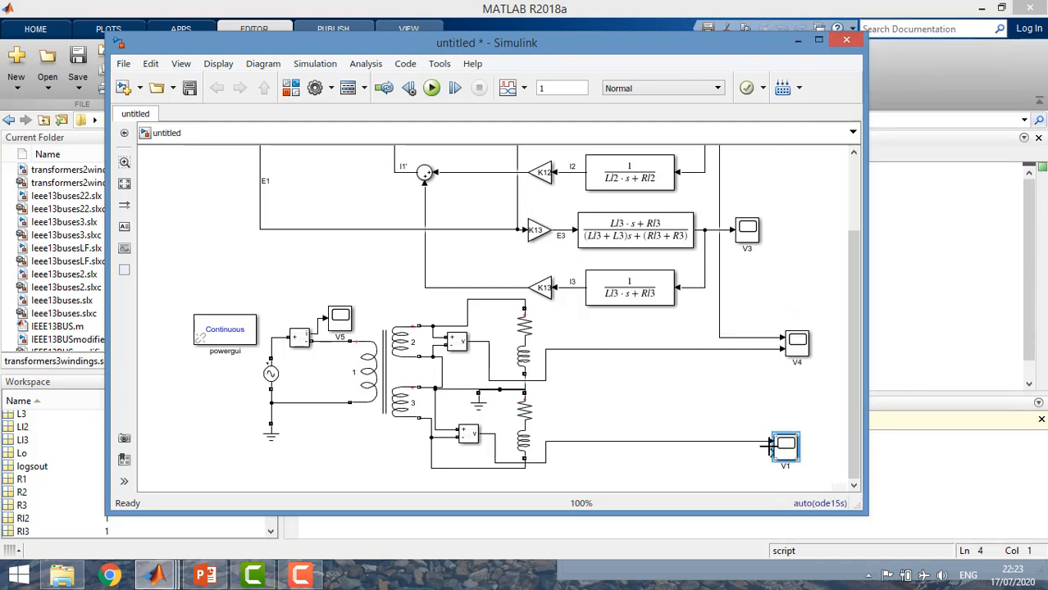
drag(770, 442, 725, 231)
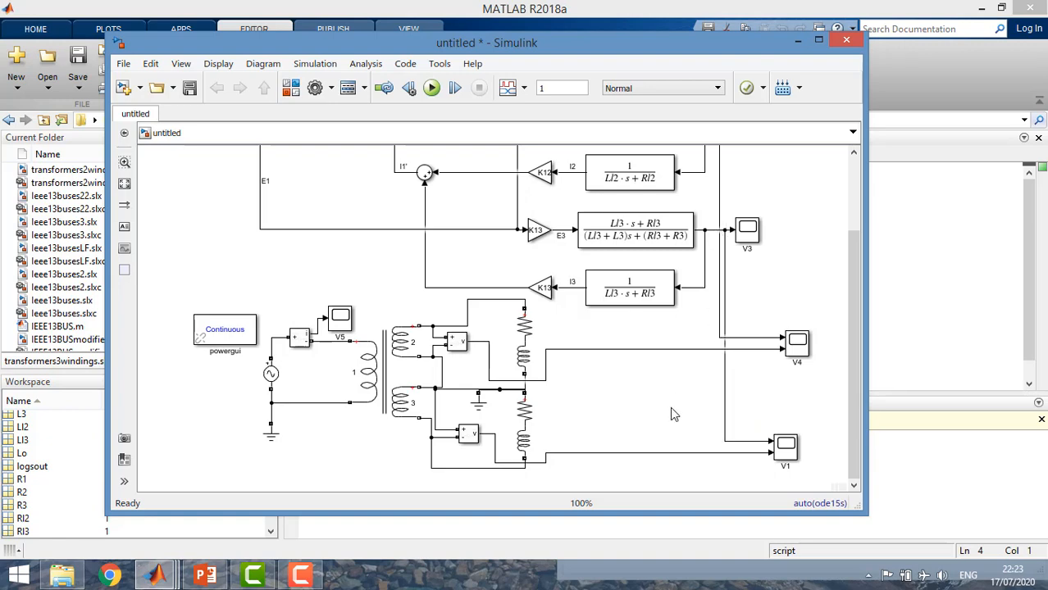
Run the simulation with the combined scopes and open scope V4
key(ctrl+t)
click(805, 348)
double_click(807, 348)
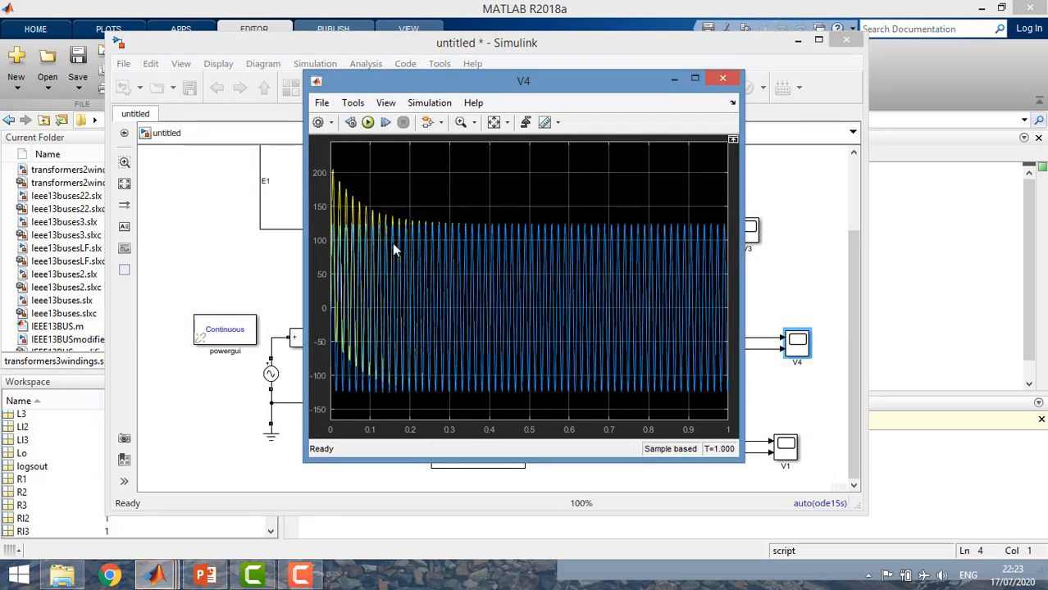
Widen the V4 scope window and magnify the plot to a single steady-state cycle around 0.84 s
drag(744, 232, 807, 232)
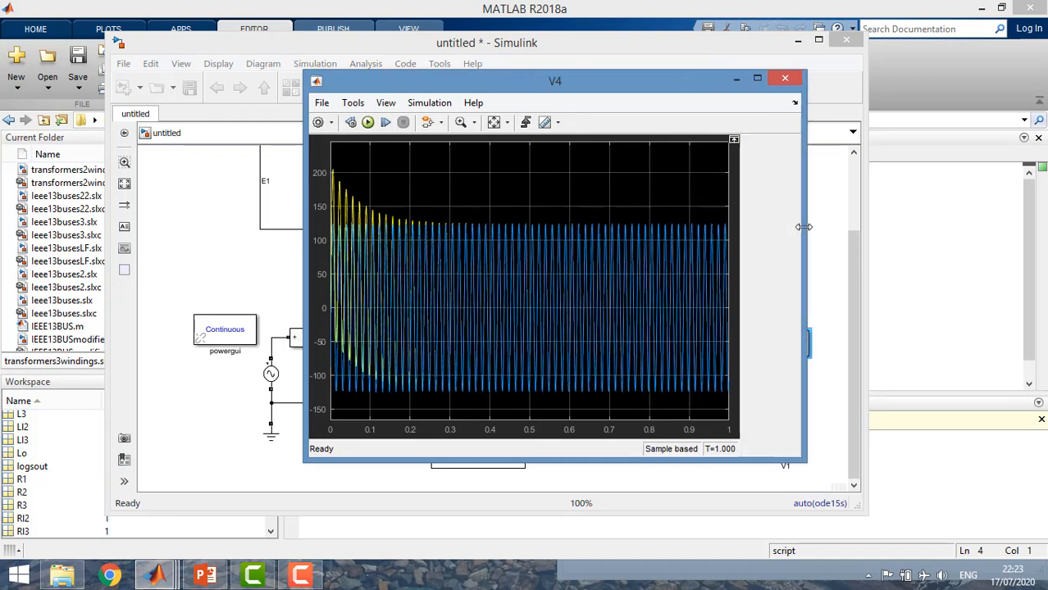
click(460, 122)
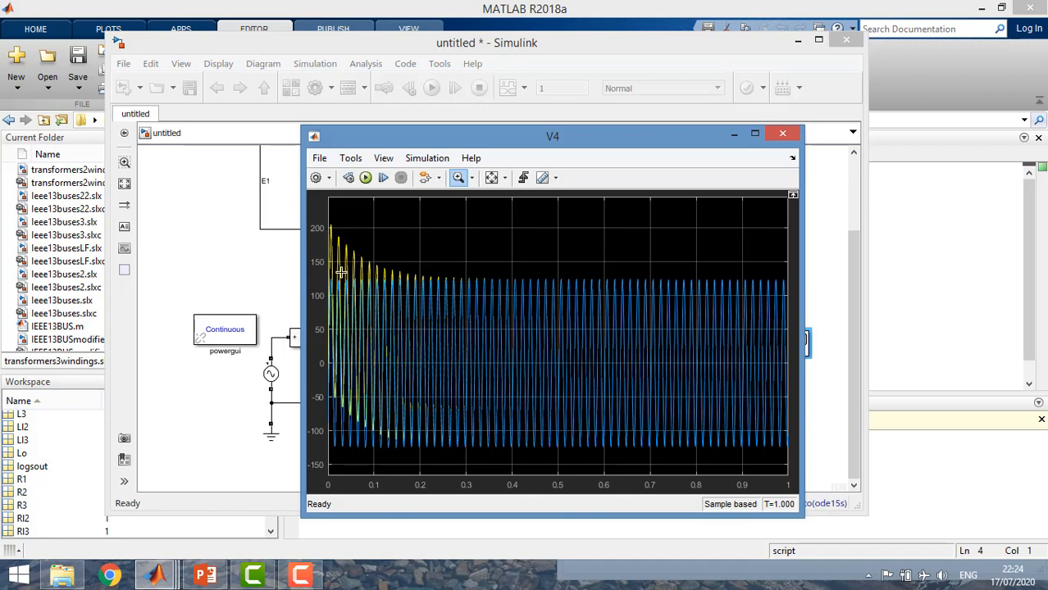
click(245, 336)
drag(749, 291, 674, 285)
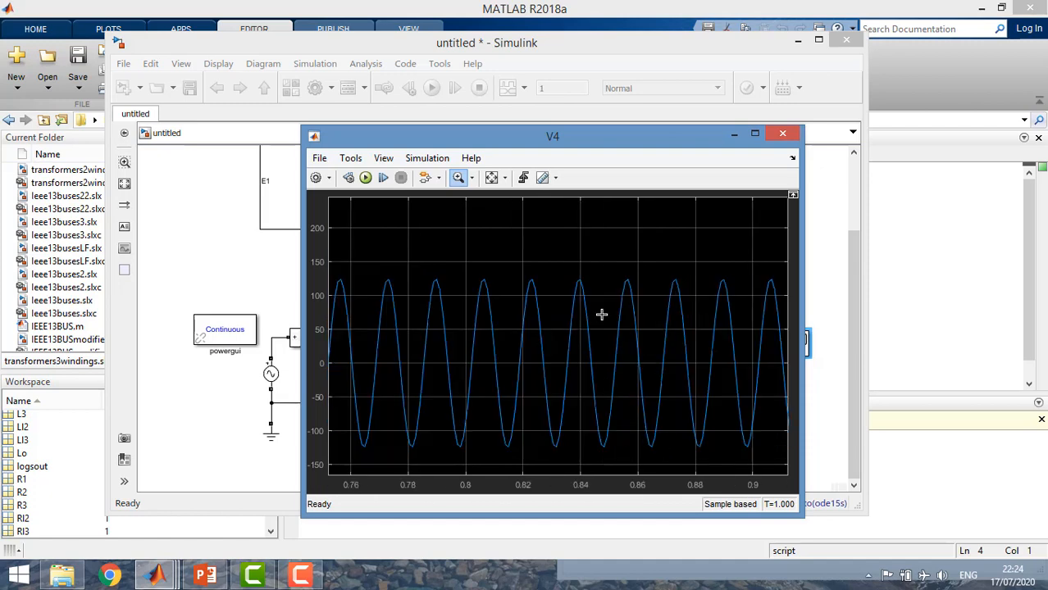
drag(601, 314, 561, 309)
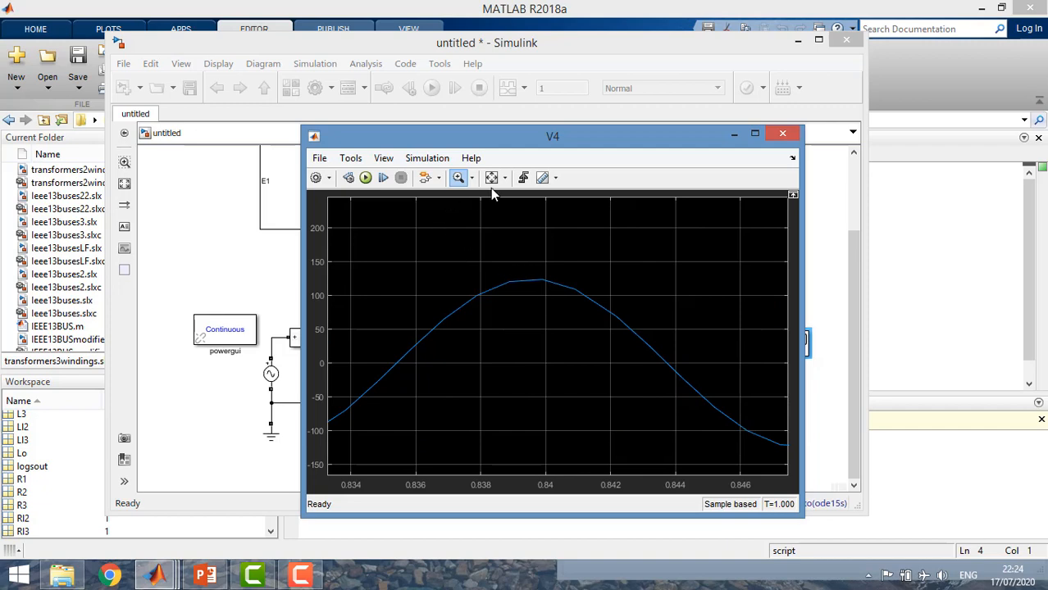
Show the legend in scope V4, hide and restore the Voltage Measurement trace to compare both signals, and close the scope
click(380, 162)
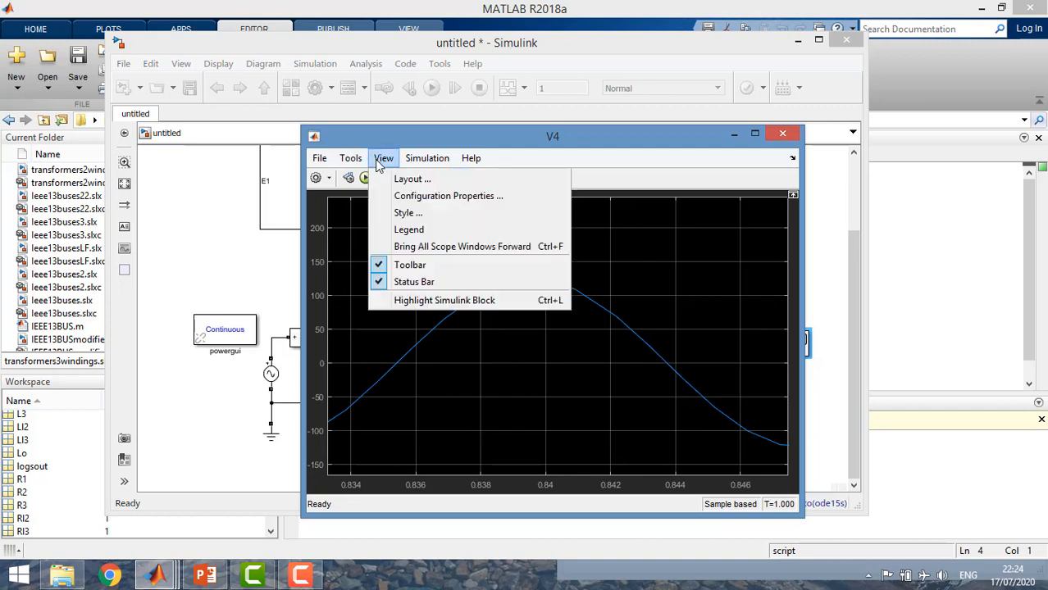
click(404, 232)
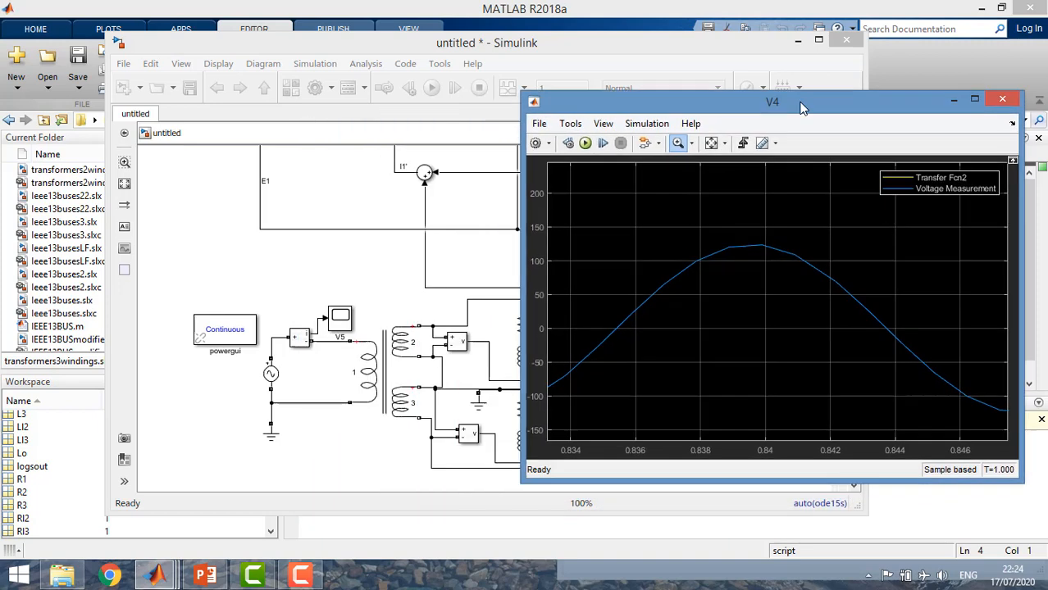
drag(558, 138, 750, 107)
click(911, 194)
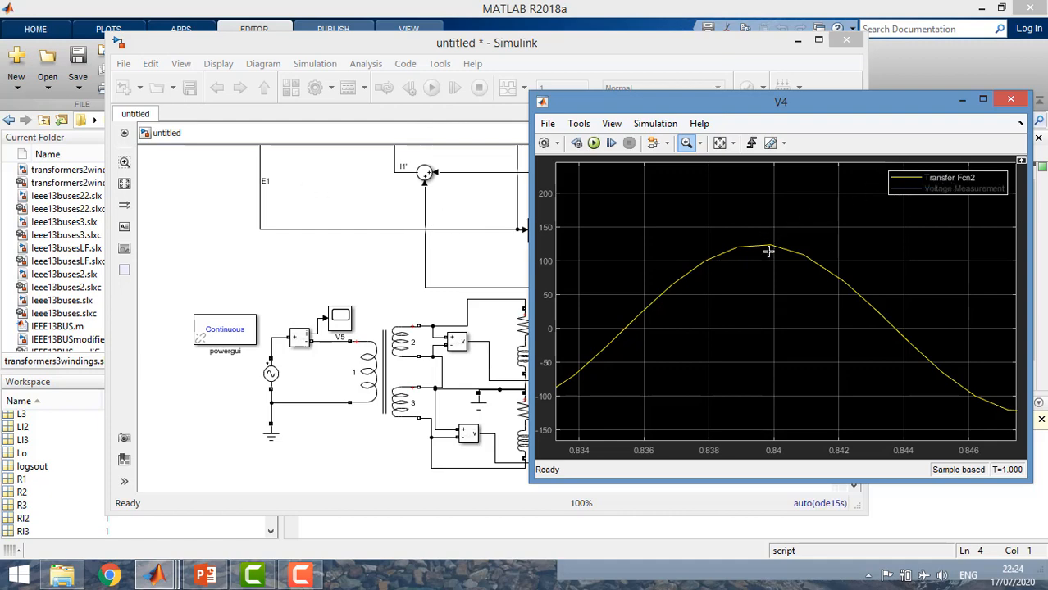
click(916, 195)
click(1011, 100)
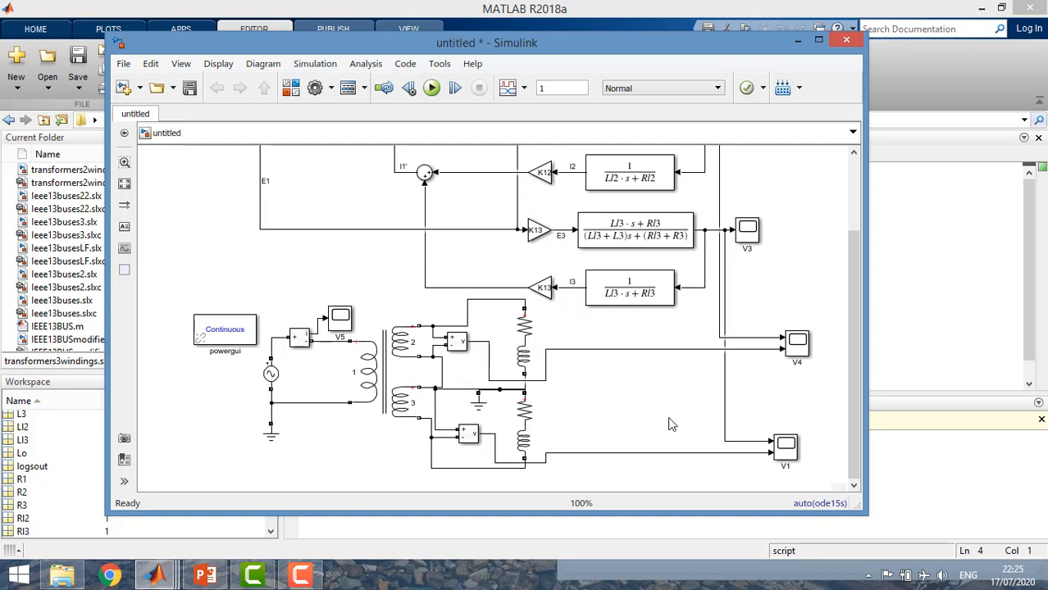
Open scope V1, show its legend, compare both traces over the steady-state range from about 0.68 to 0.79 s, and close it
double_click(789, 453)
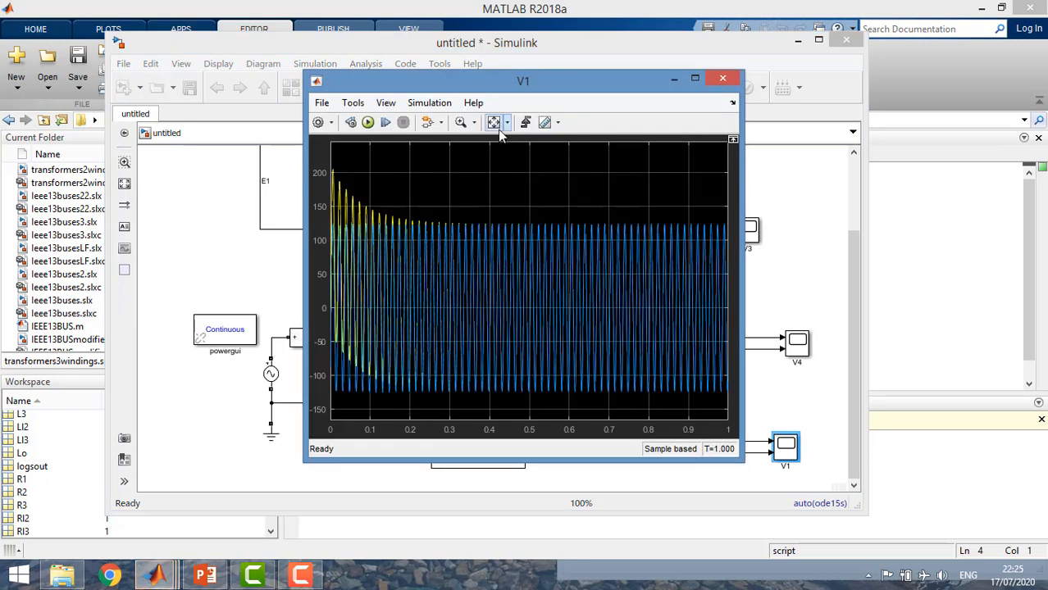
click(388, 106)
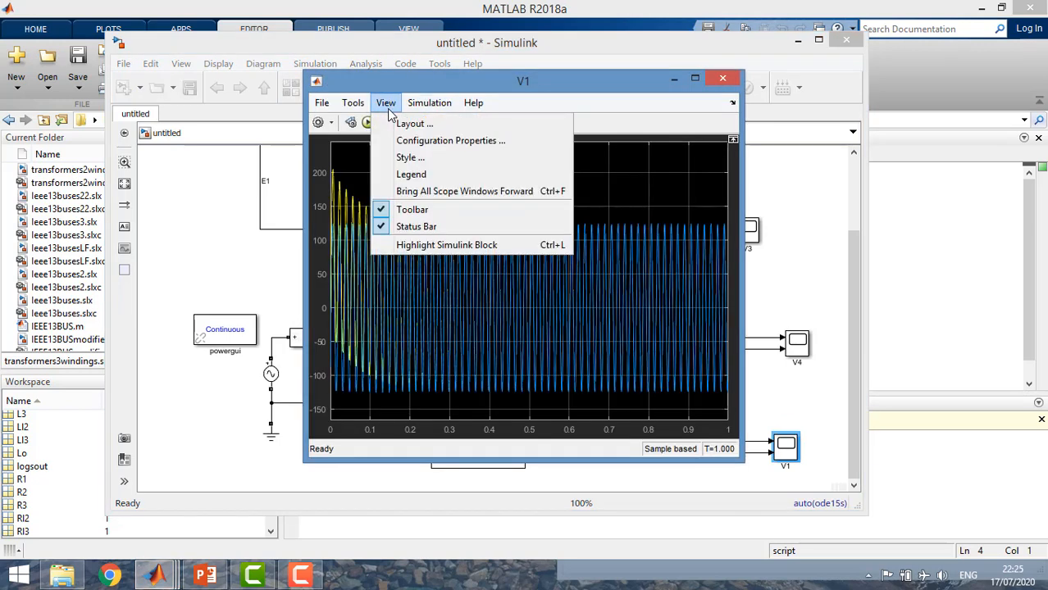
click(403, 175)
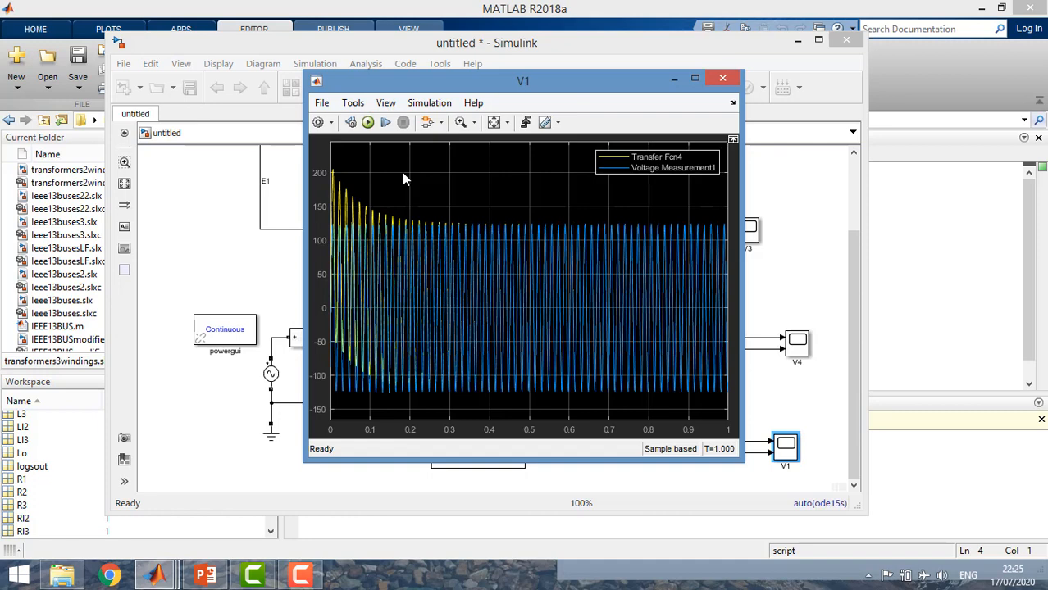
click(461, 122)
drag(602, 237, 647, 238)
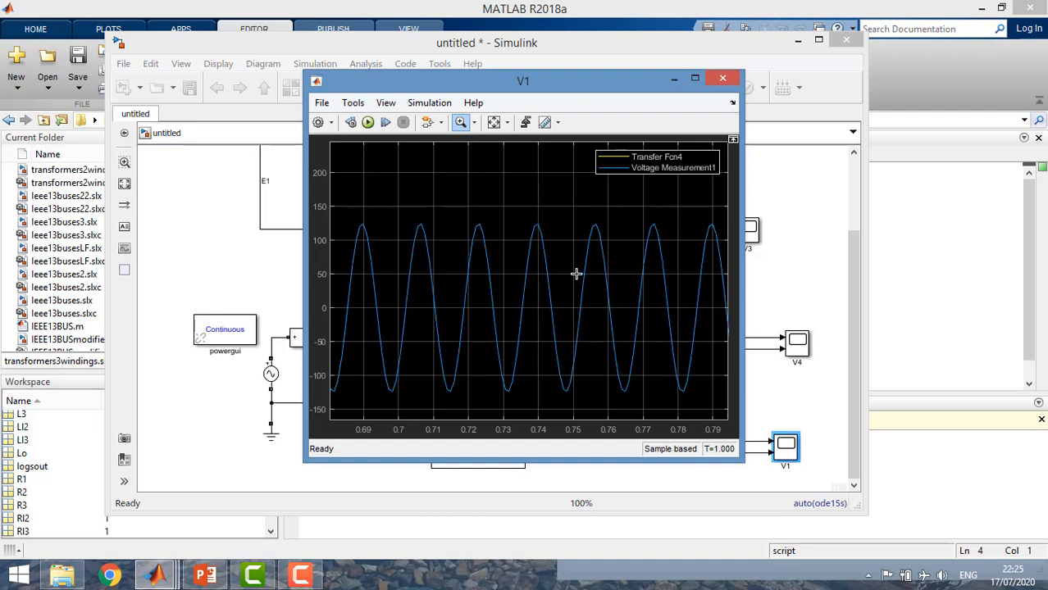
click(714, 81)
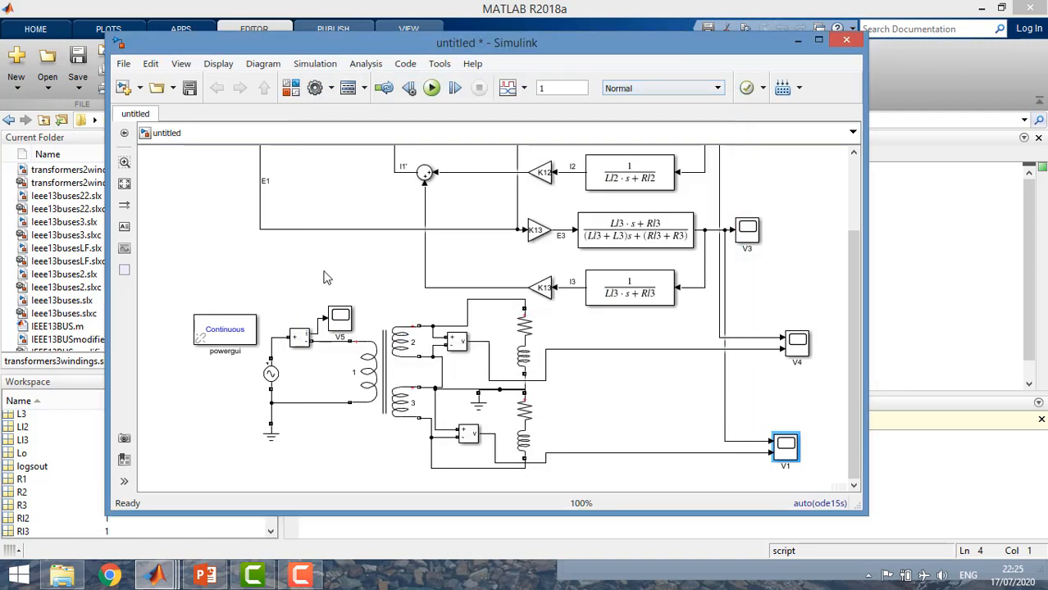
Move the V5 scope above the transformer block, away from the current measurement
scroll(324, 275, down, 2)
drag(839, 249, 843, 206)
drag(336, 365, 374, 343)
Give scope V5 two input ports and branch the transfer-function I1 current signal to its first input
right_click(376, 344)
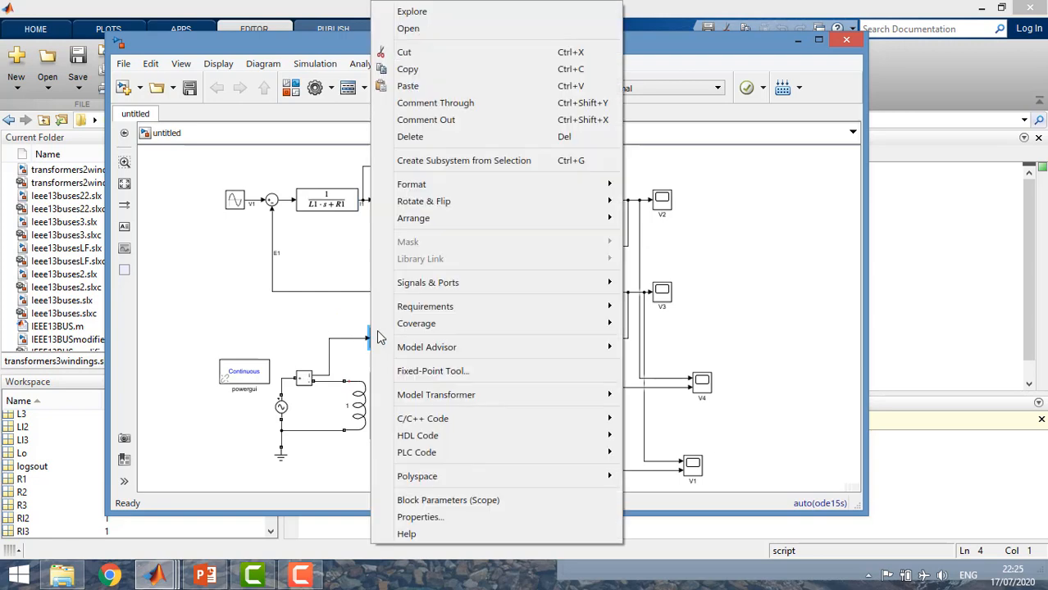
mouse_move(597, 283)
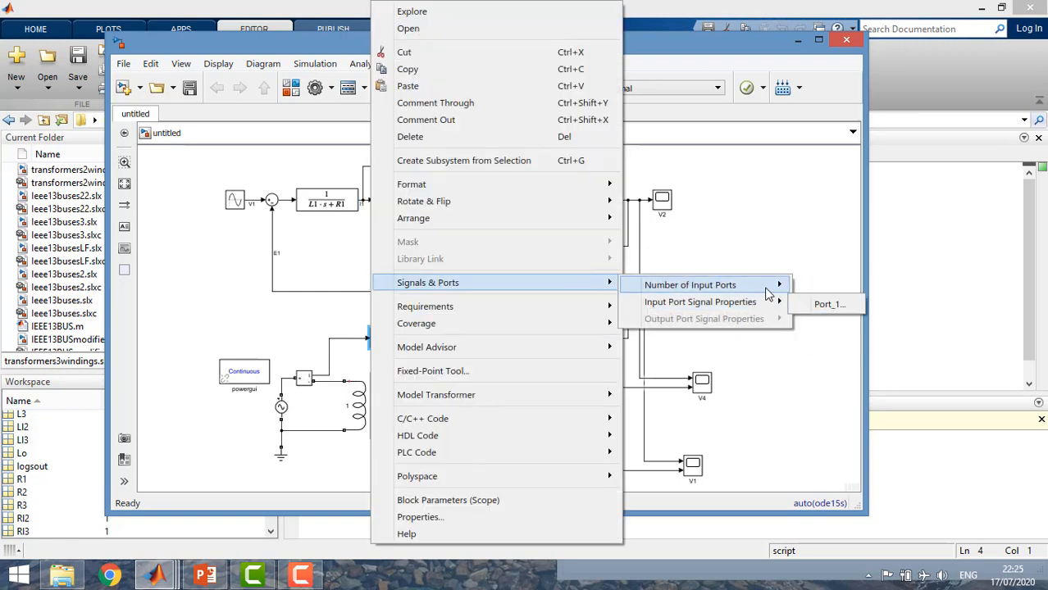
click(805, 306)
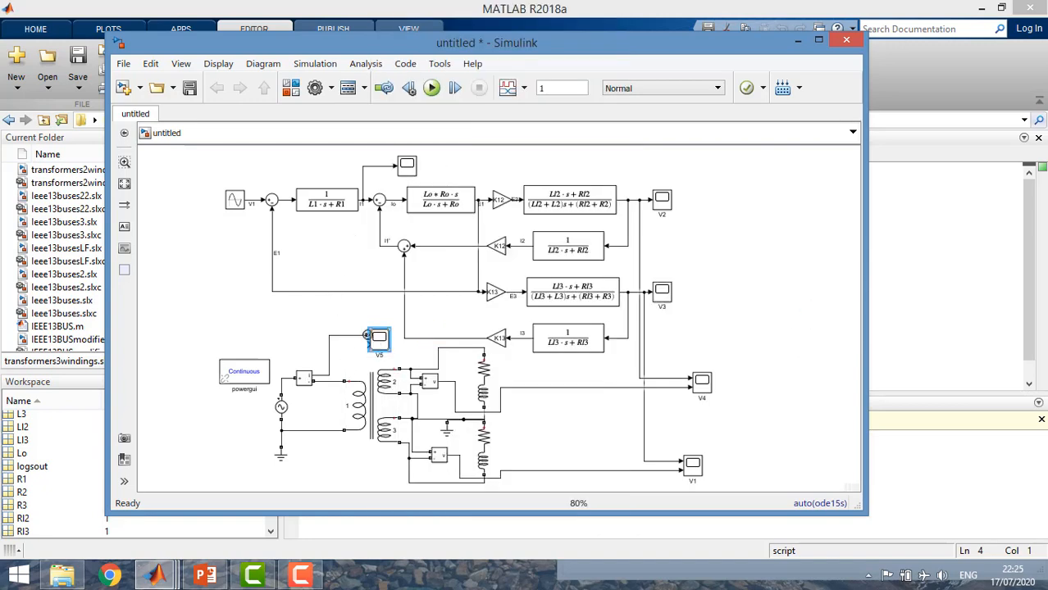
drag(367, 335, 375, 166)
drag(297, 254, 370, 257)
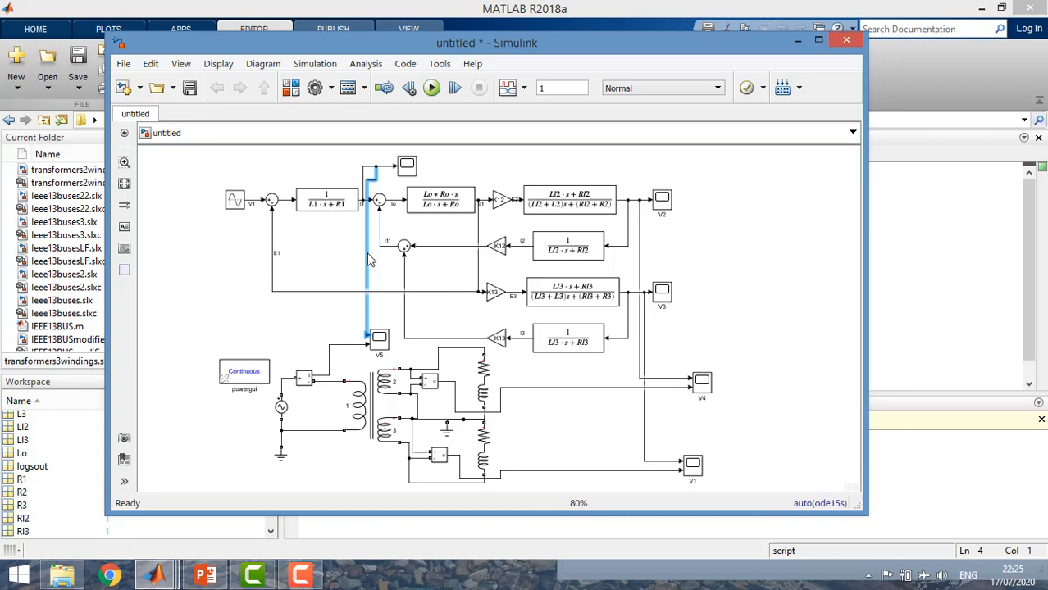
Run the simulation, open scope V5, and zoom in on the steady-state current between about 0.69 and 0.79 s
click(300, 327)
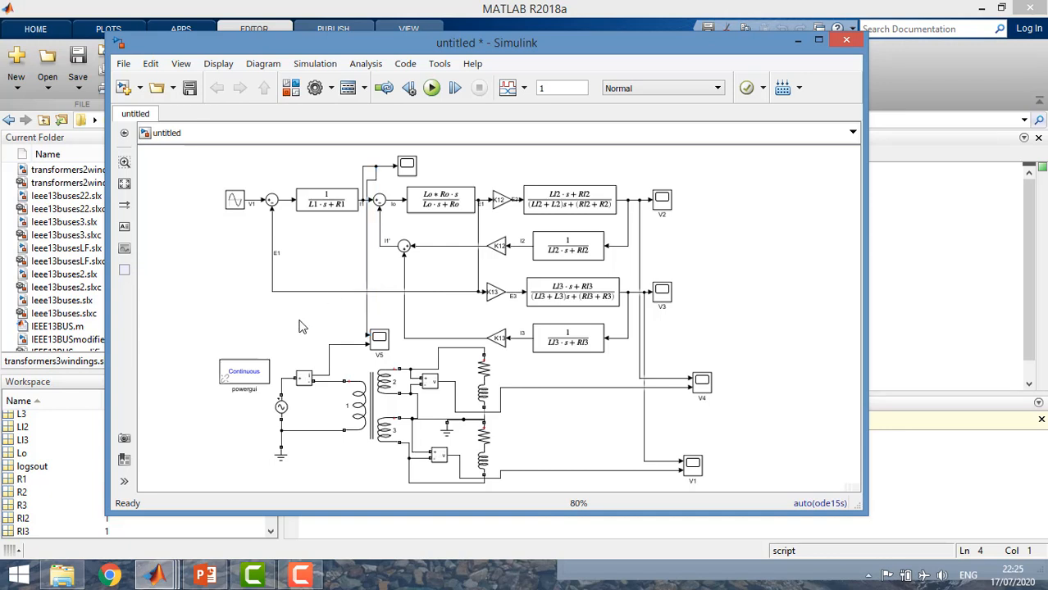
click(432, 88)
double_click(379, 343)
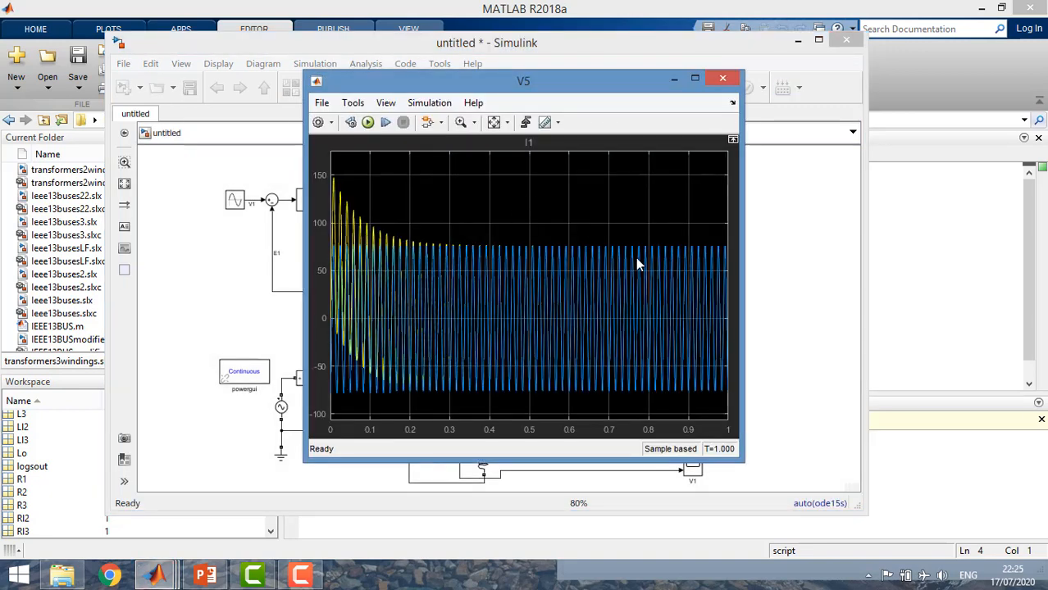
click(461, 123)
drag(605, 269, 644, 277)
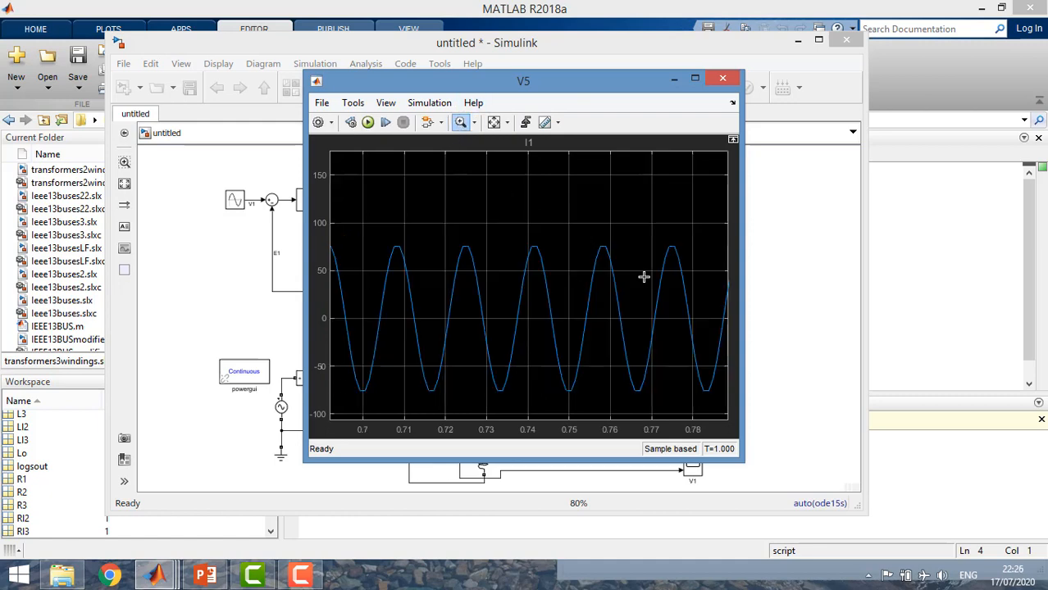
Show the legend in scope V5, hide and restore the Current Measurement trace to compare it with I1, and close the scope
click(385, 103)
click(398, 174)
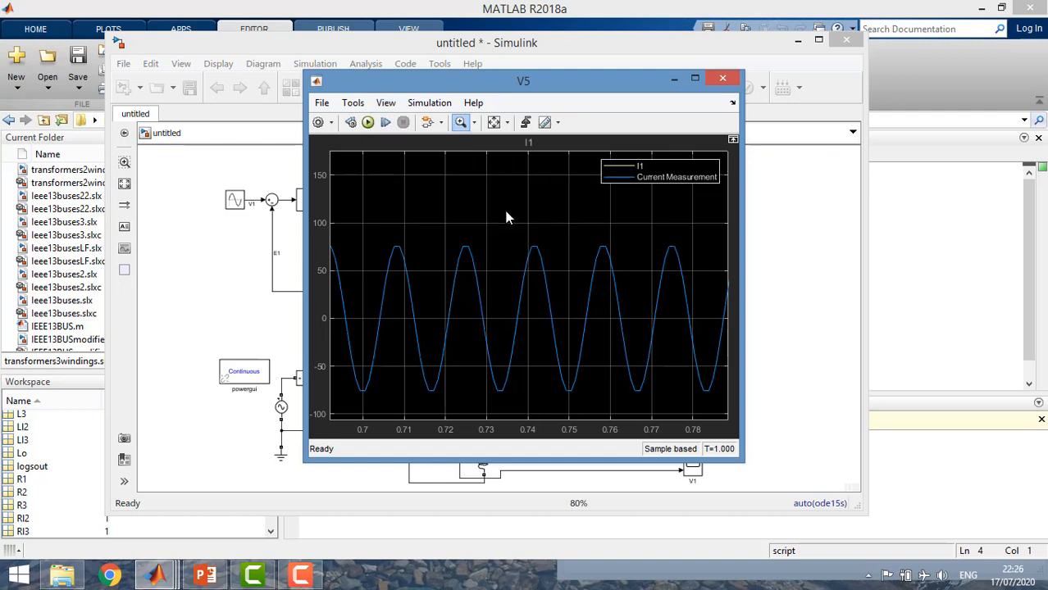
click(628, 179)
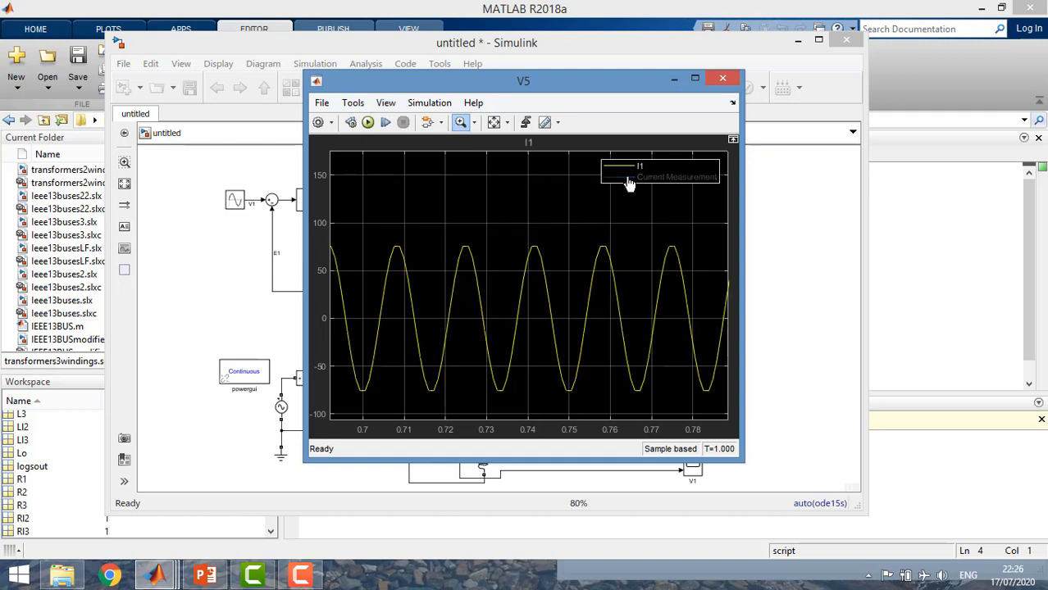
click(628, 179)
click(723, 78)
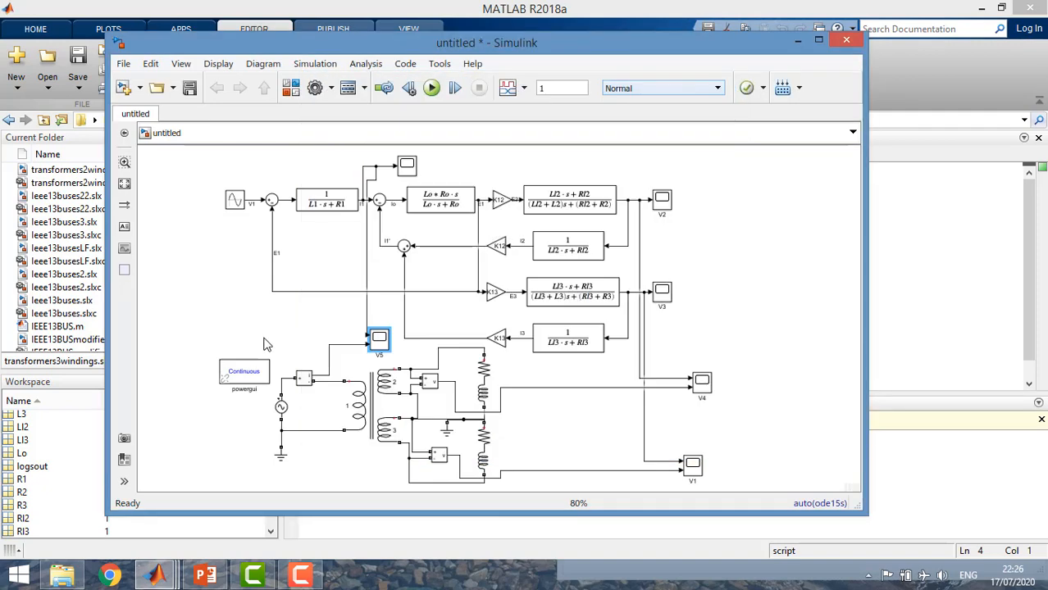
Switch to the PowerPoint lecture and present it from the parameter table on slide 8 through to the closing slide 12
click(204, 578)
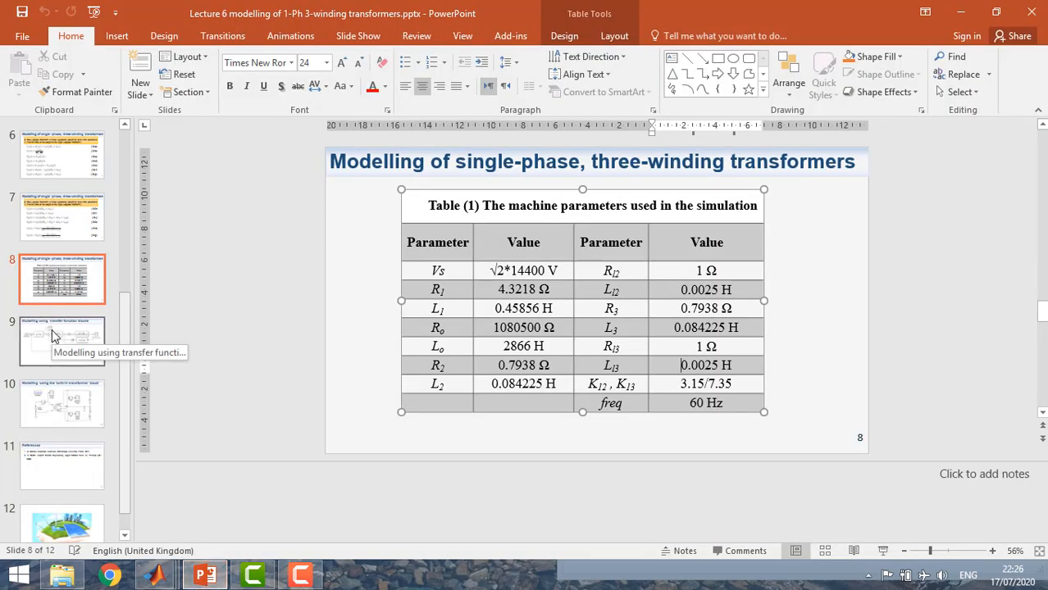
click(883, 551)
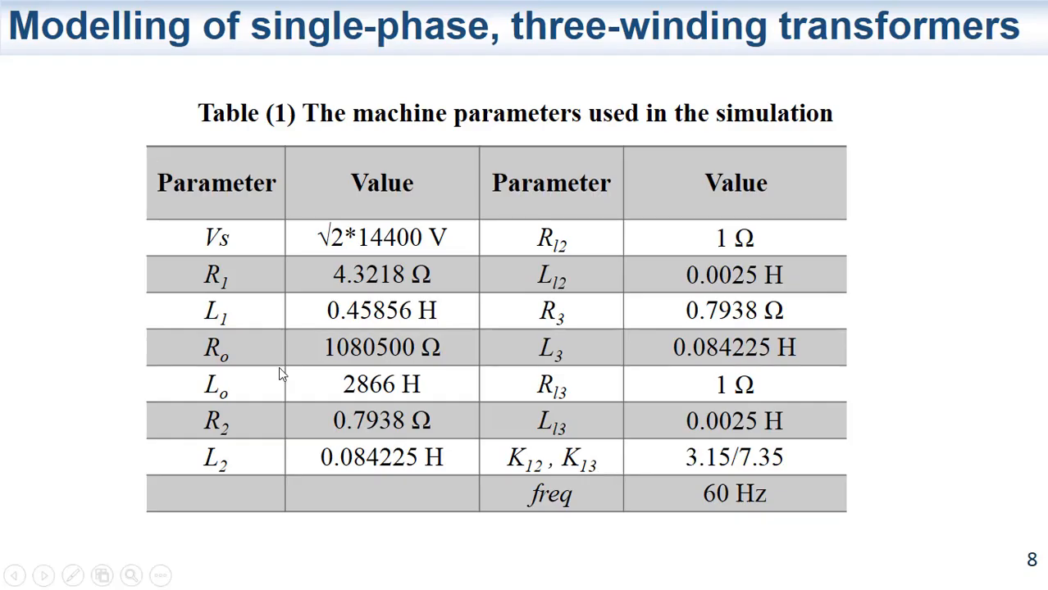
click(280, 369)
click(280, 374)
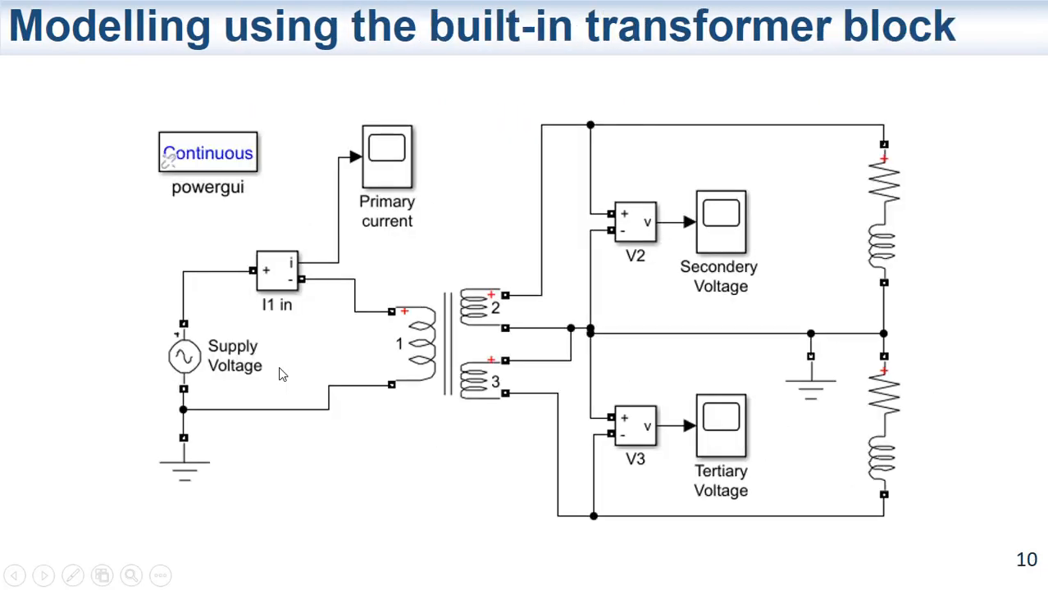
click(279, 374)
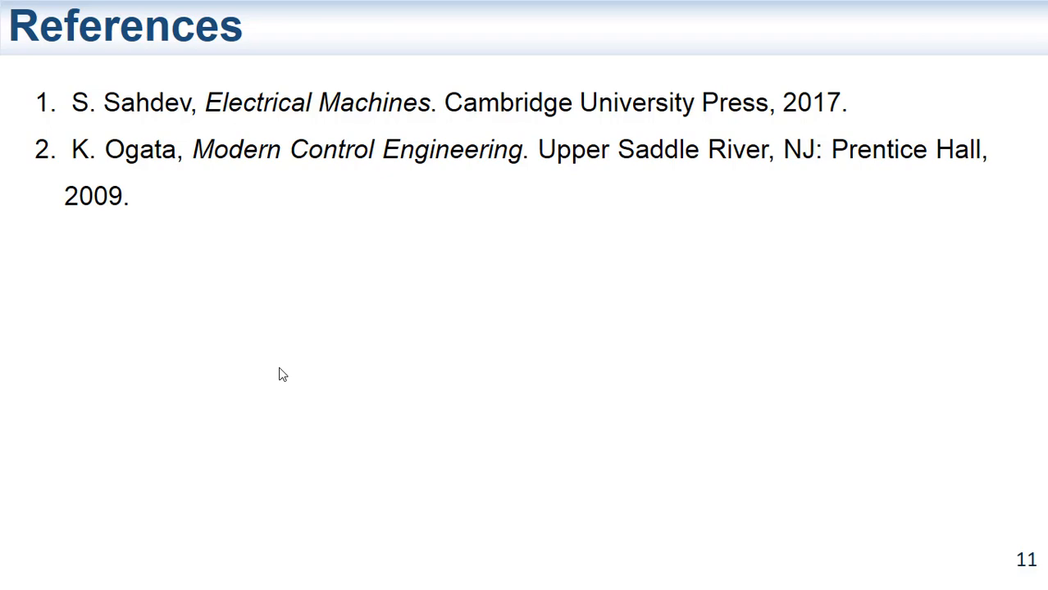
click(278, 368)
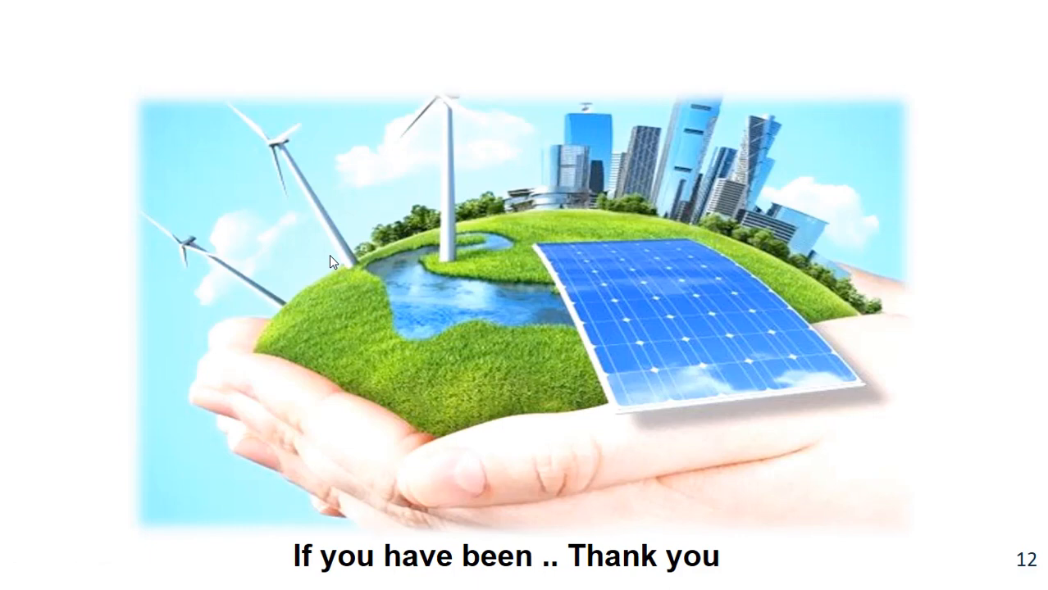